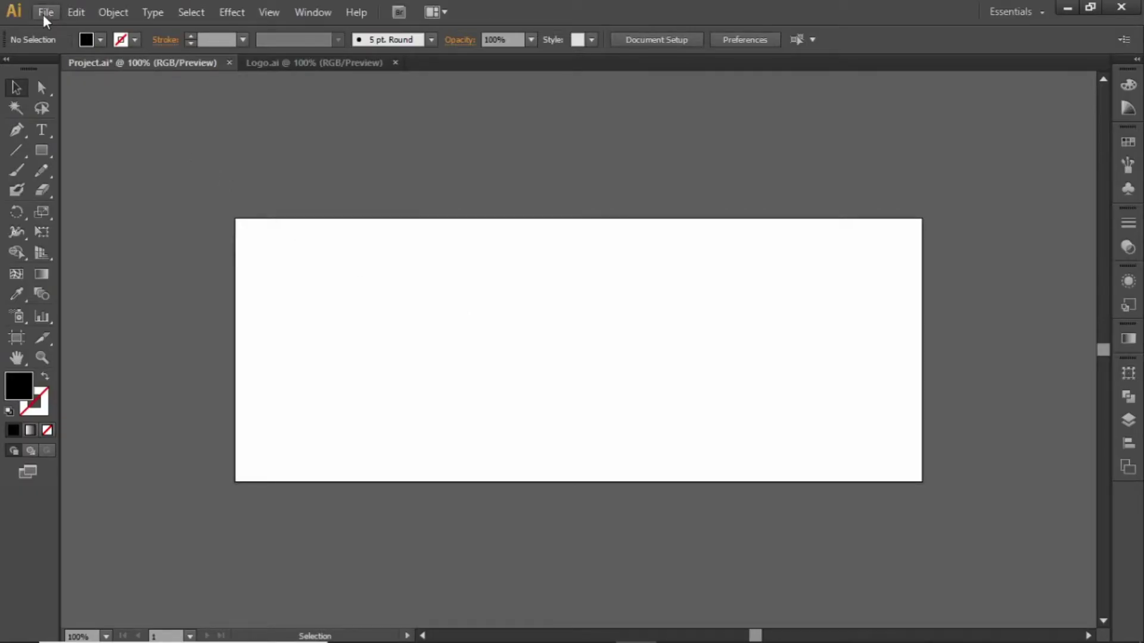
# Step: Draw a rectangle spanning the whole artboard from top-left to bottom-right
pyautogui.click(66, 33)
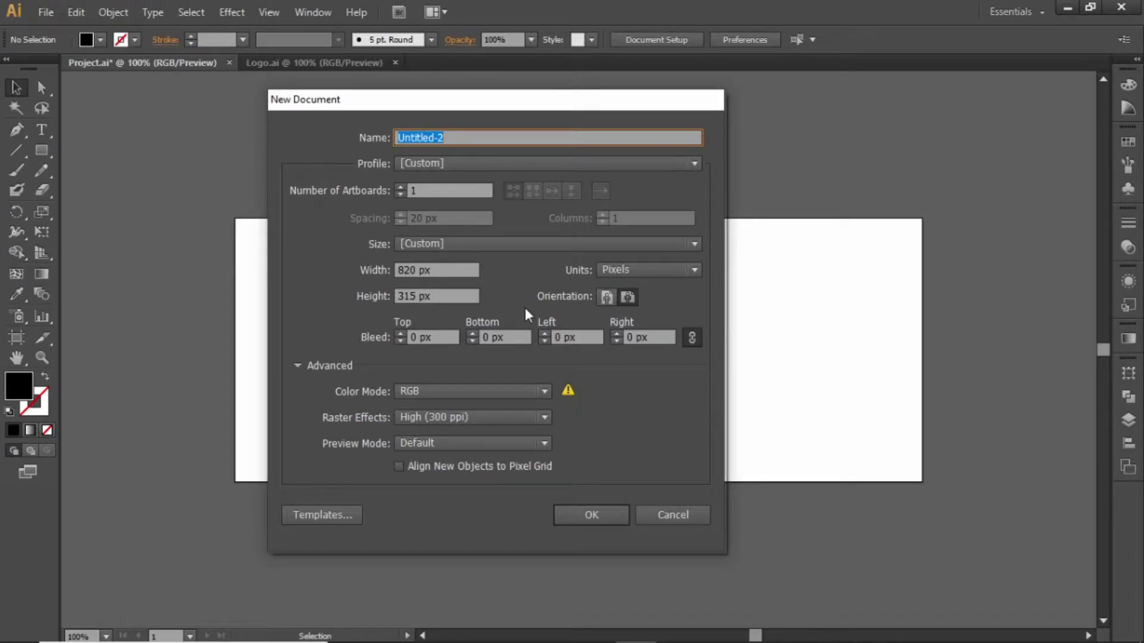
pyautogui.click(674, 516)
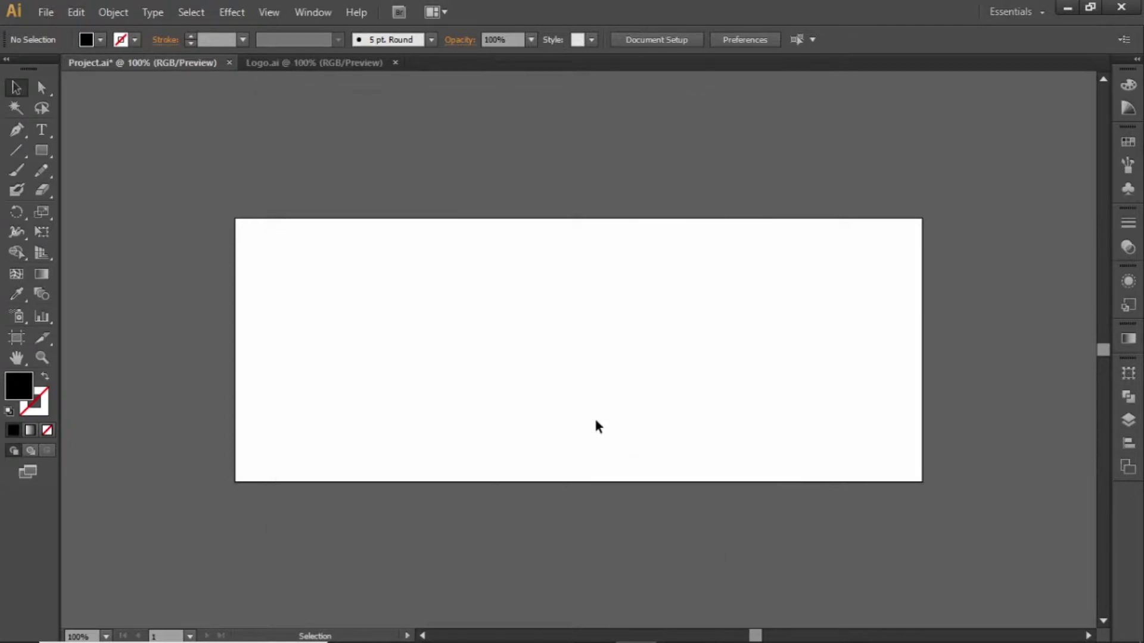
pyautogui.click(42, 153)
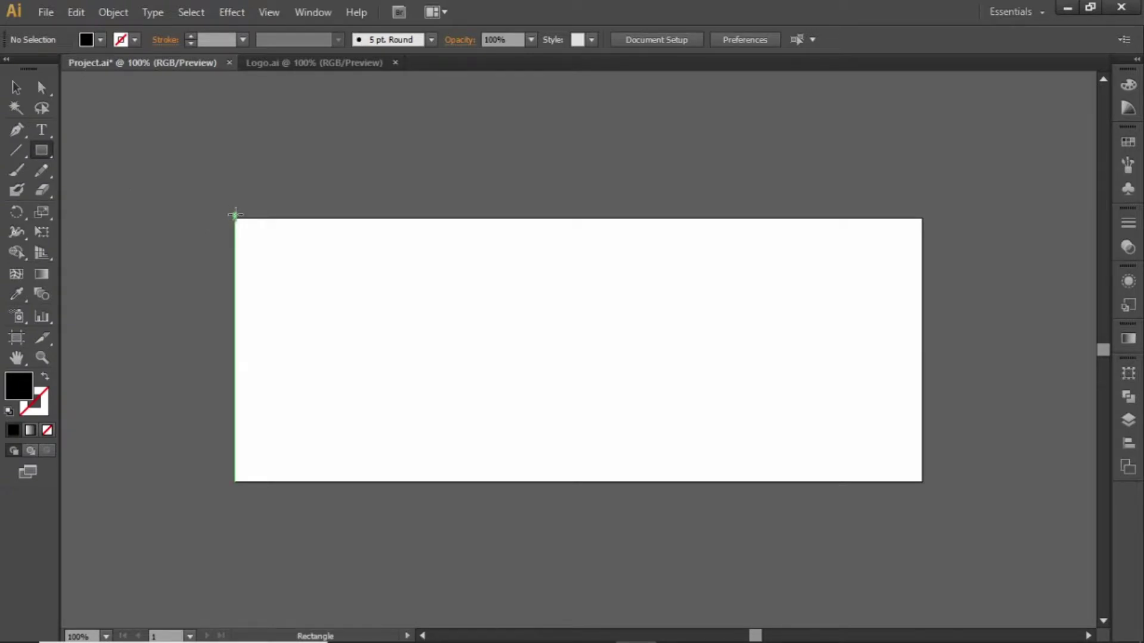
pyautogui.moveTo(235, 215); pyautogui.dragTo(922, 482)
# Step: Change the rectangle's fill from black to white (FFFFFF) and deselect it
pyautogui.press('v')
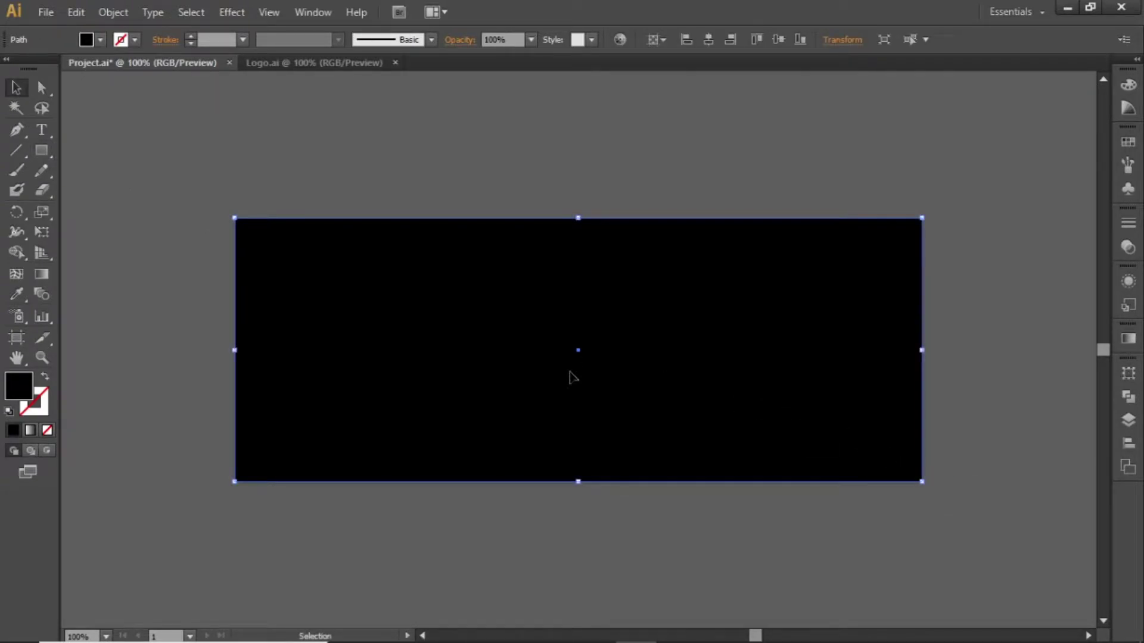
pyautogui.doubleClick(25, 386)
pyautogui.moveTo(153, 201); pyautogui.dragTo(57, 119)
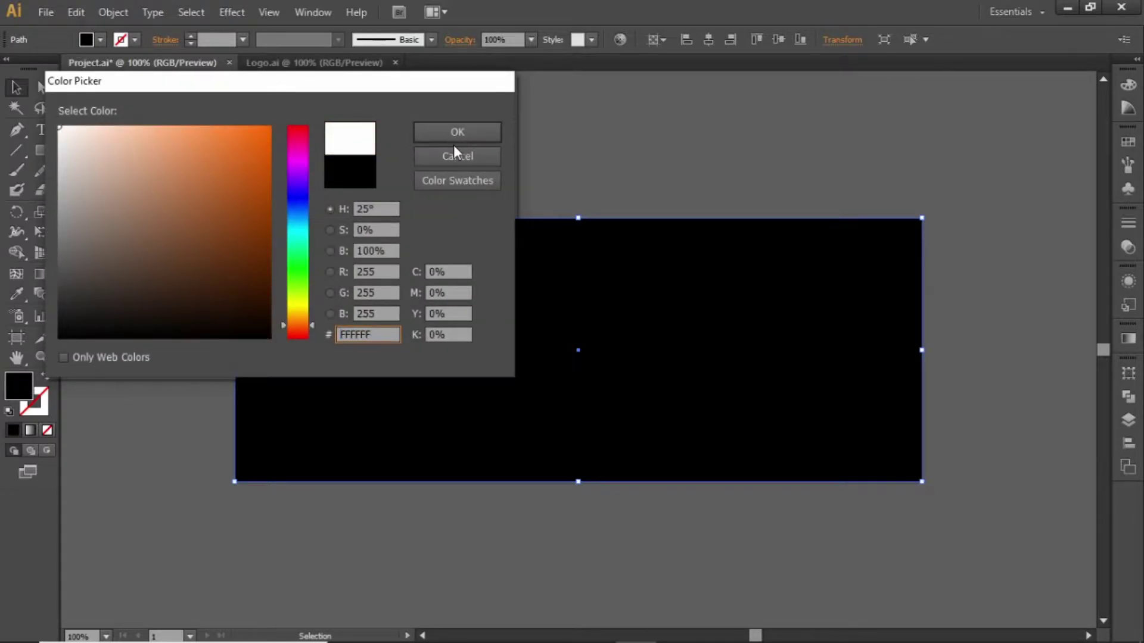
pyautogui.click(456, 127)
pyautogui.click(463, 154)
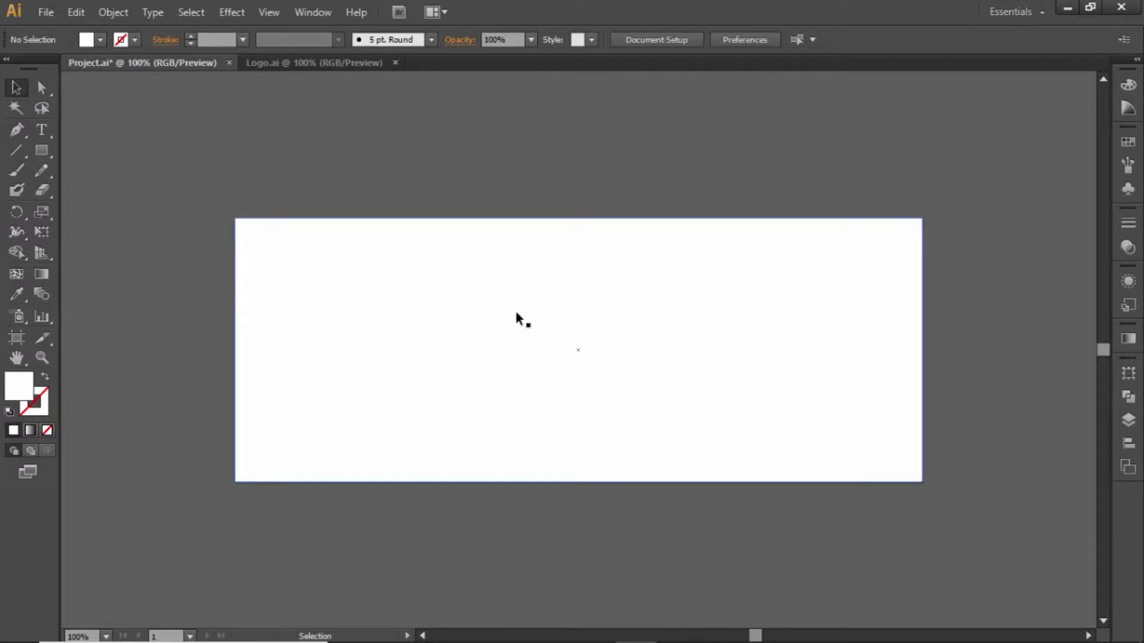
# Step: Drag Wall Background.jpg from the Video Project folder onto the Illustrator canvas
pyautogui.click(471, 635)
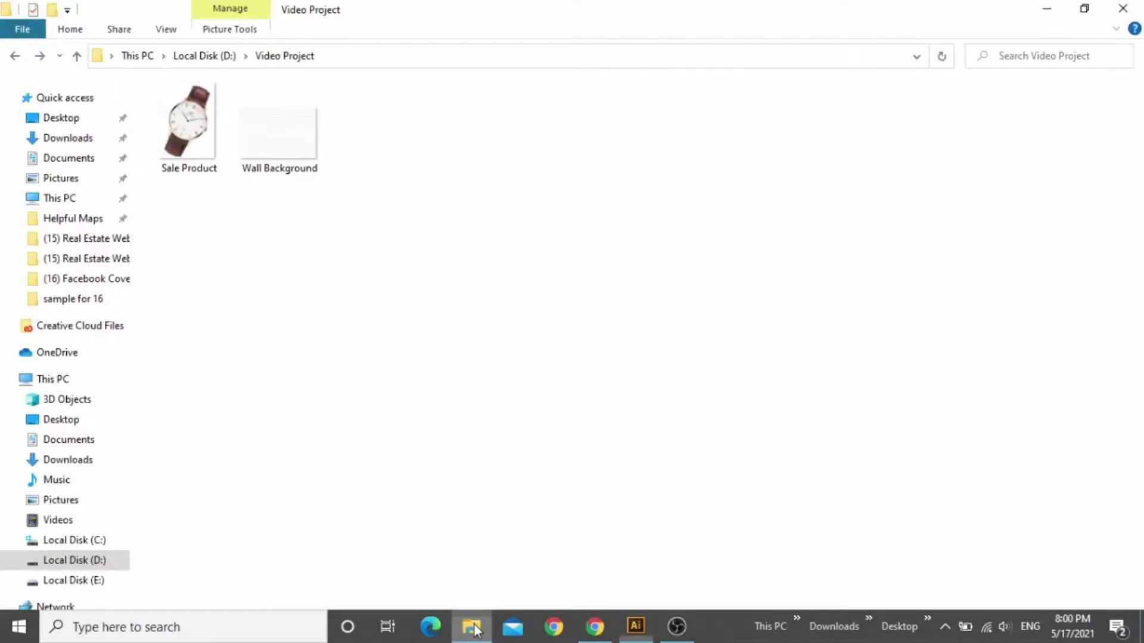
pyautogui.moveTo(281, 238); pyautogui.dragTo(209, 140)
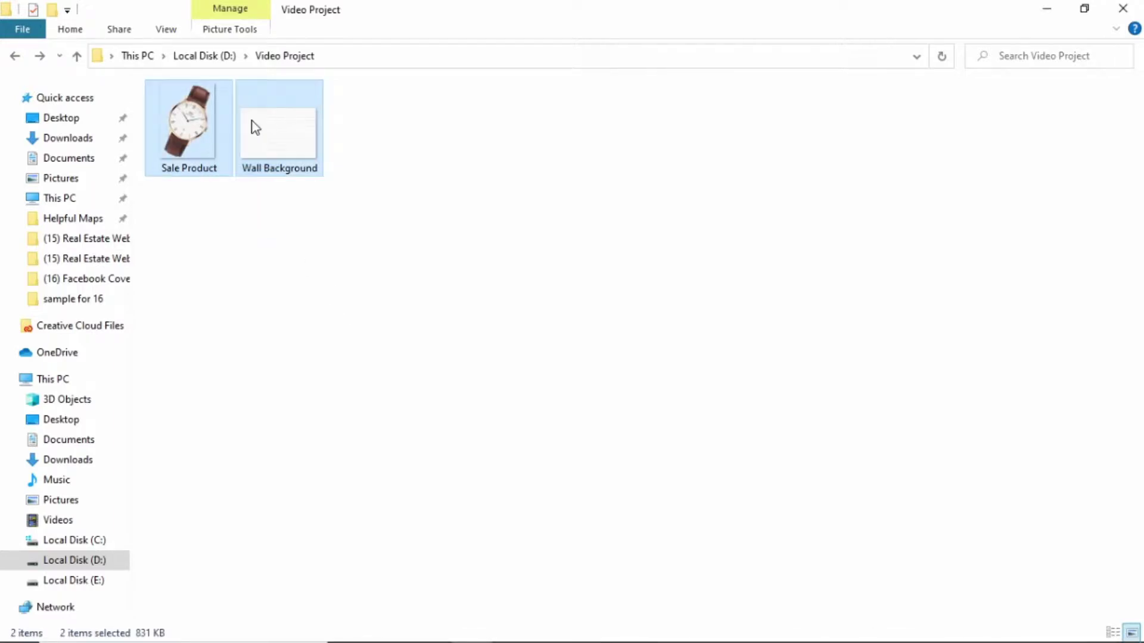
pyautogui.click(281, 249)
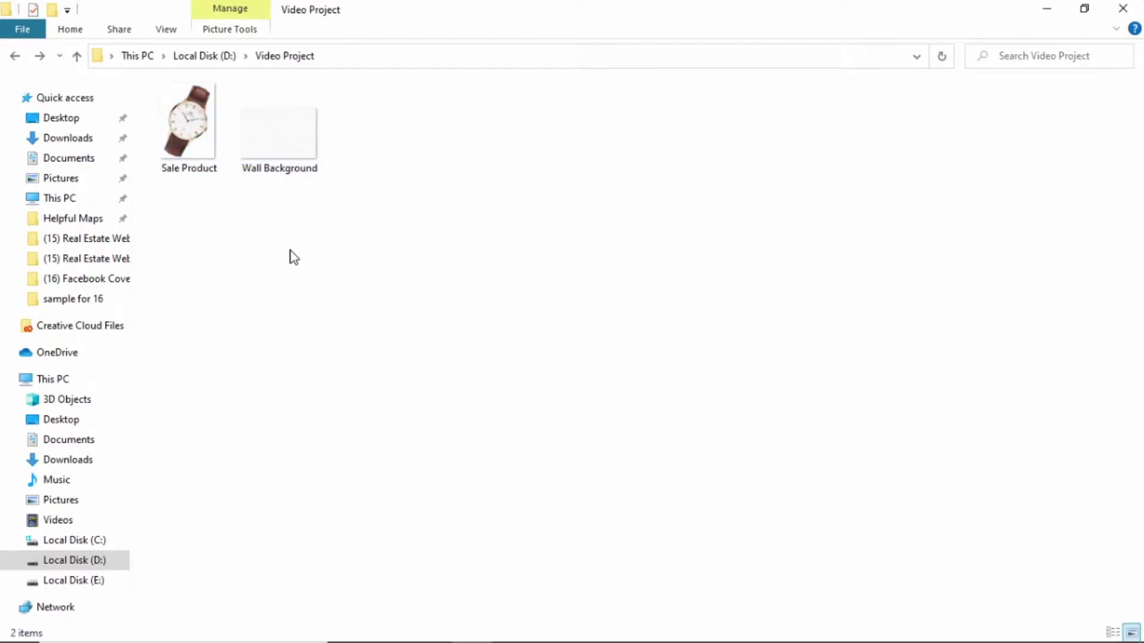
pyautogui.moveTo(262, 141); pyautogui.dragTo(553, 366)
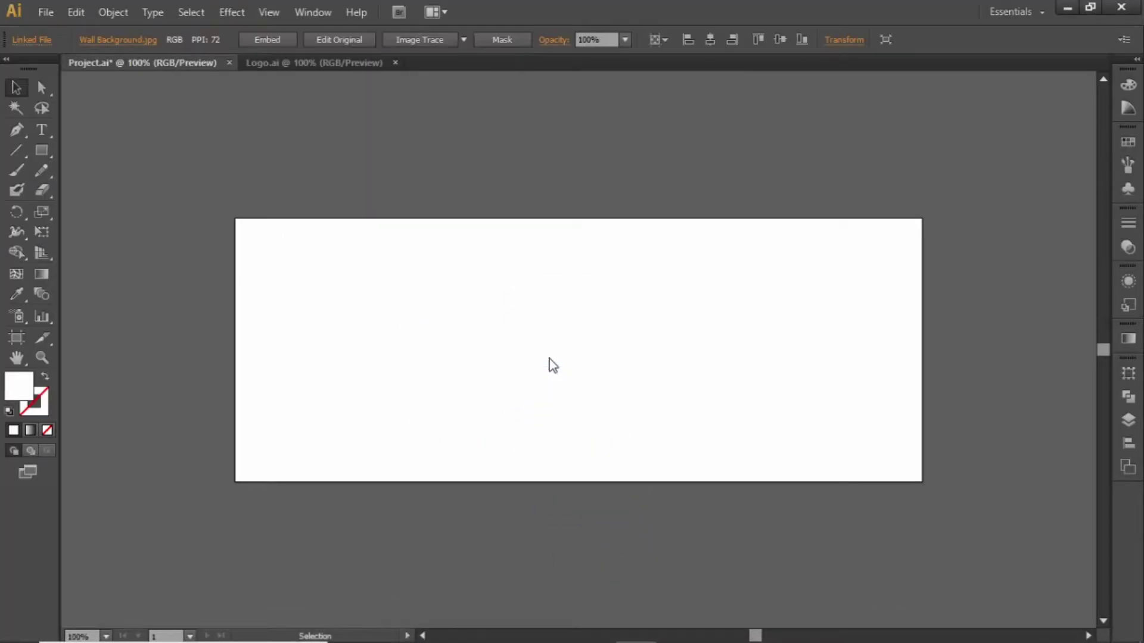
# Step: Centre the brick wall image horizontally and vertically on the artboard
pyautogui.hotkey('ctrl', '-')
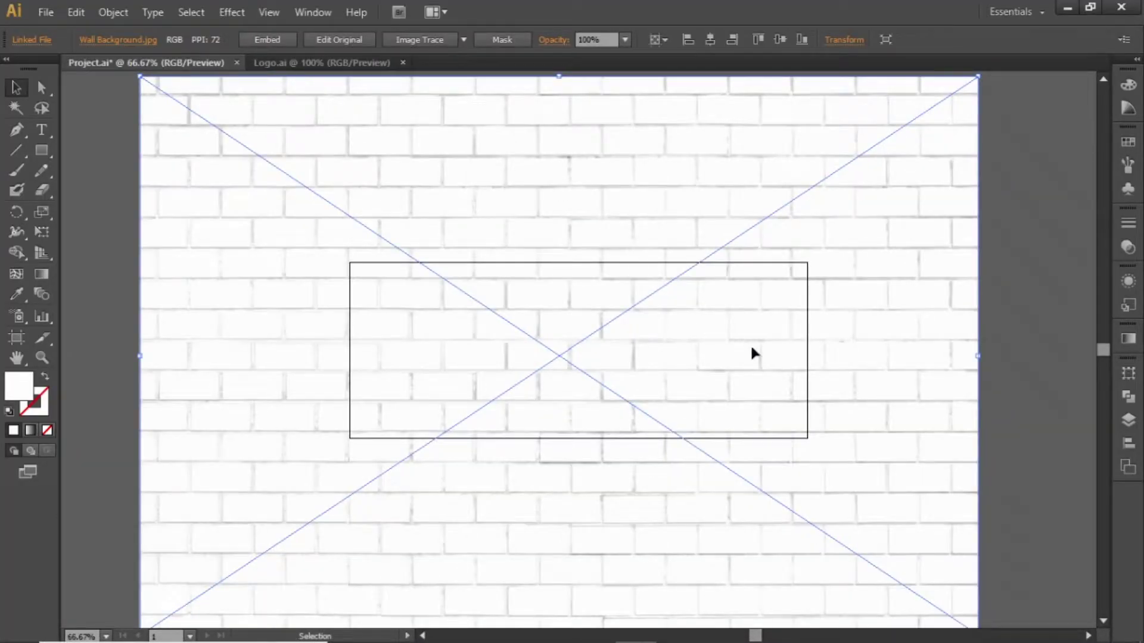
pyautogui.click(1123, 443)
pyautogui.click(970, 403)
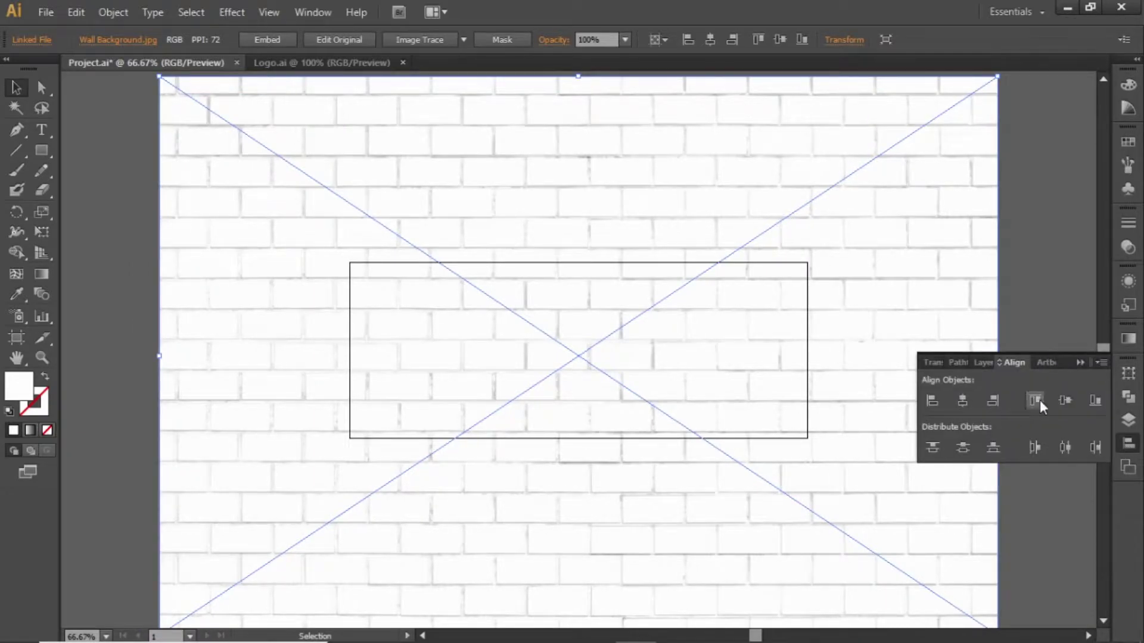
pyautogui.click(1059, 400)
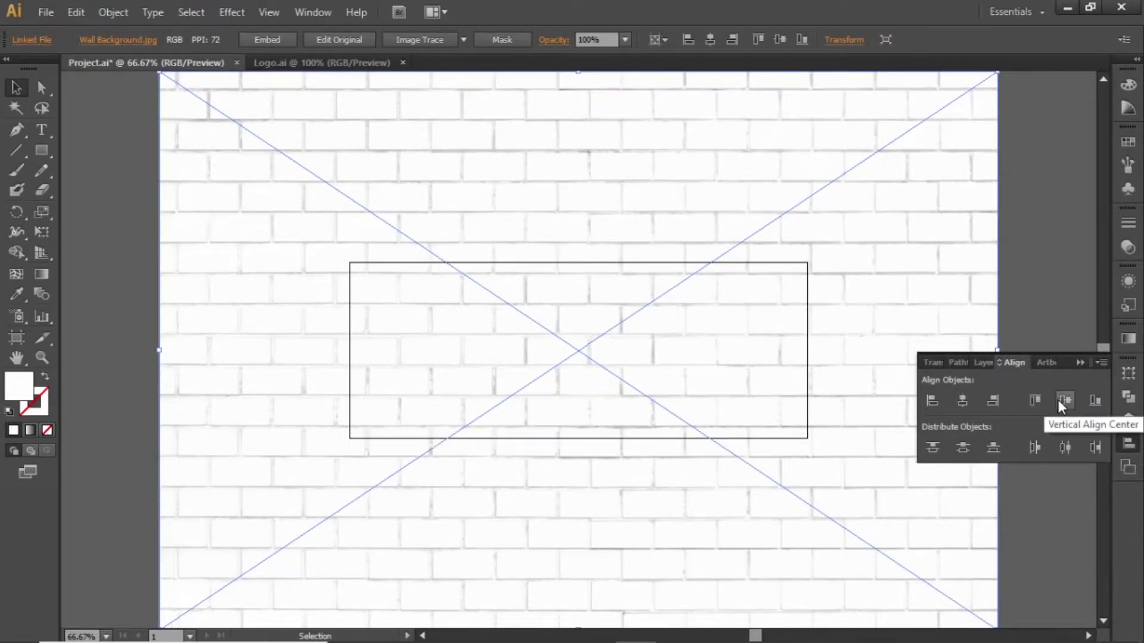
pyautogui.click(1078, 356)
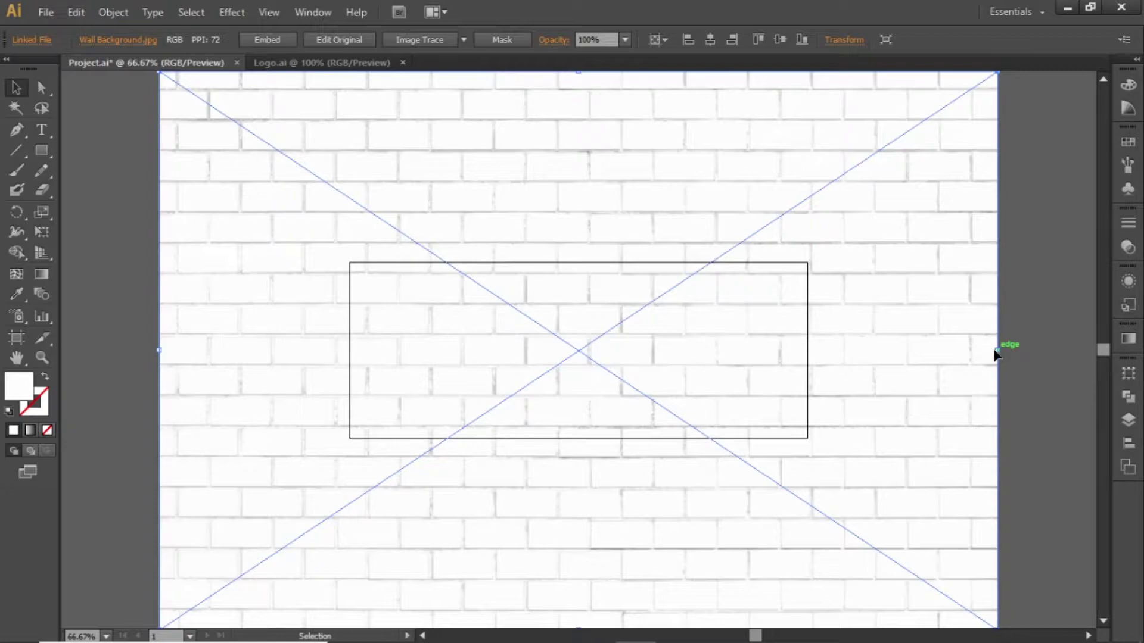
# Step: Scale the wall image down evenly and lower its opacity to a faint texture
pyautogui.moveTo(995, 352); pyautogui.dragTo(814, 351)
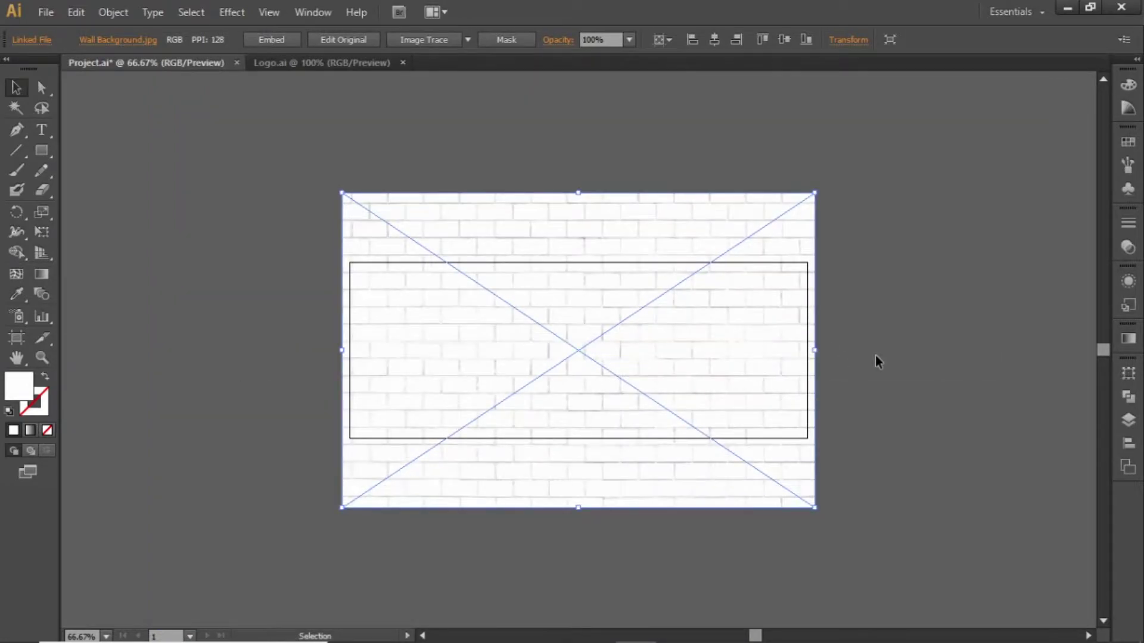
pyautogui.hotkey('ctrl', '1')
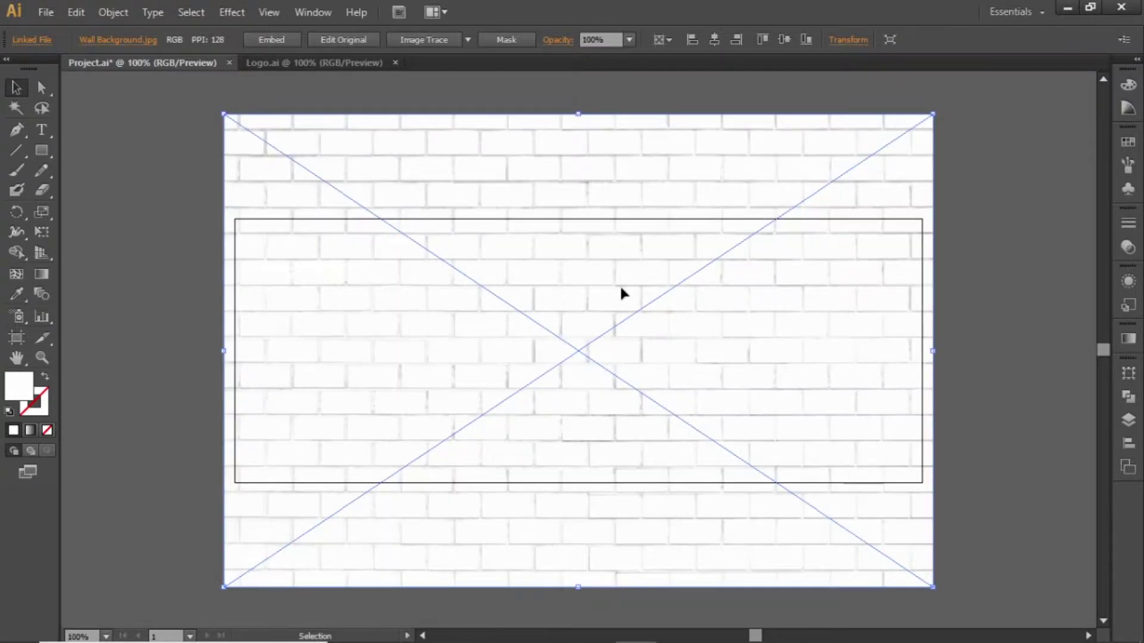
pyautogui.click(630, 40)
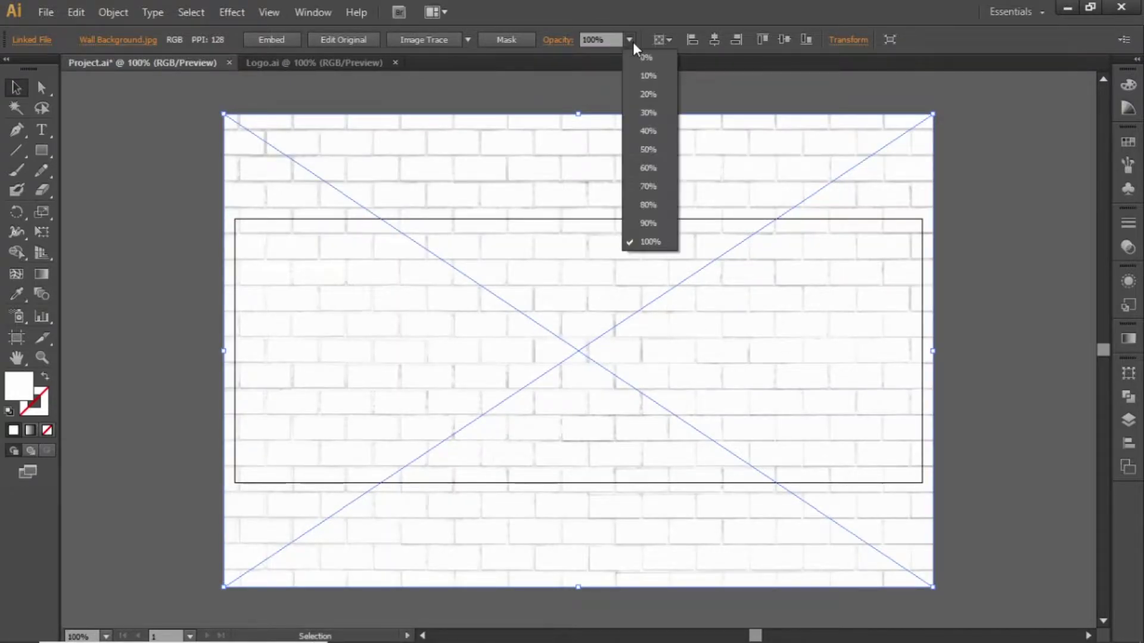
pyautogui.click(646, 126)
pyautogui.click(988, 276)
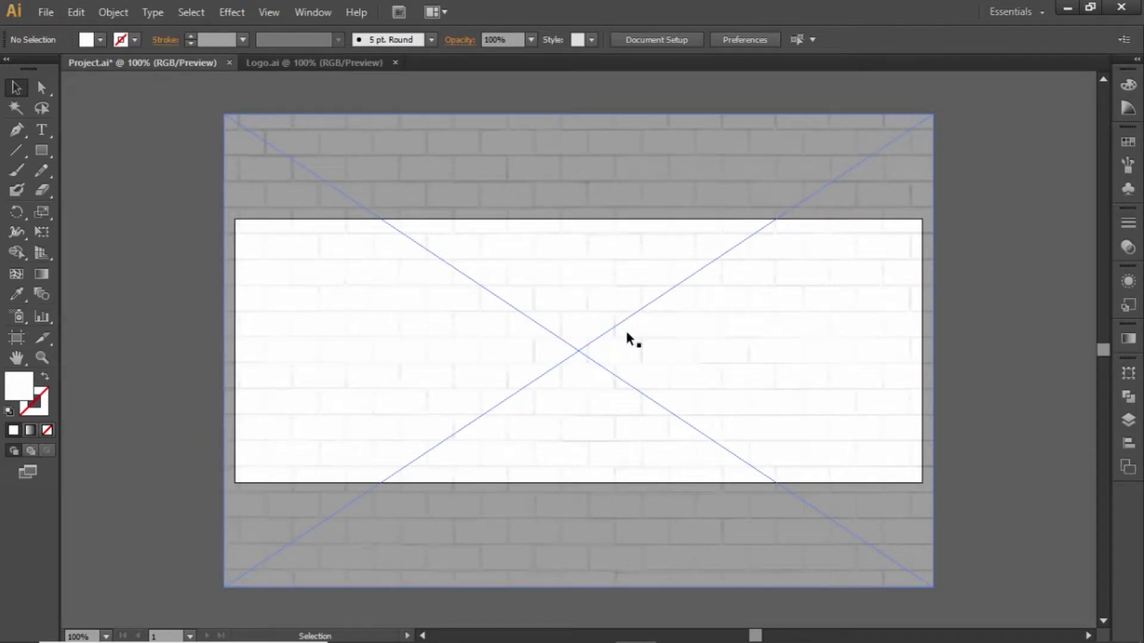
# Step: Draw a roughly 1002 × 87 px black band across the lower banner, nudged slightly down
pyautogui.click(39, 155)
pyautogui.moveTo(159, 367); pyautogui.dragTo(1005, 440)
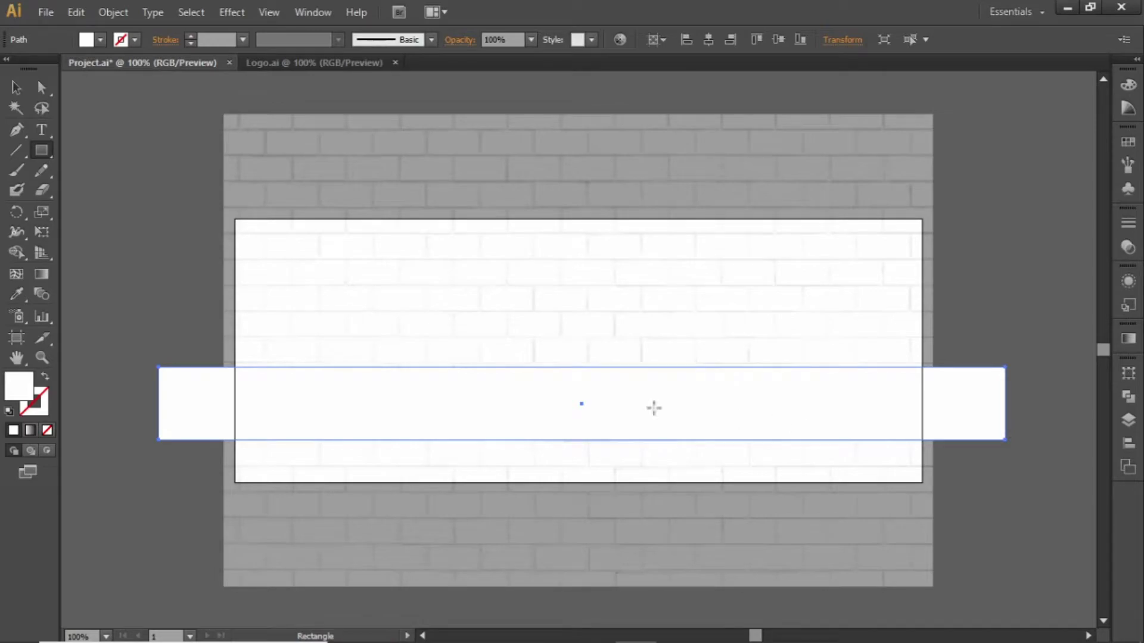
pyautogui.doubleClick(18, 386)
pyautogui.write('332116')
pyautogui.moveTo(183, 302); pyautogui.dragTo(213, 346)
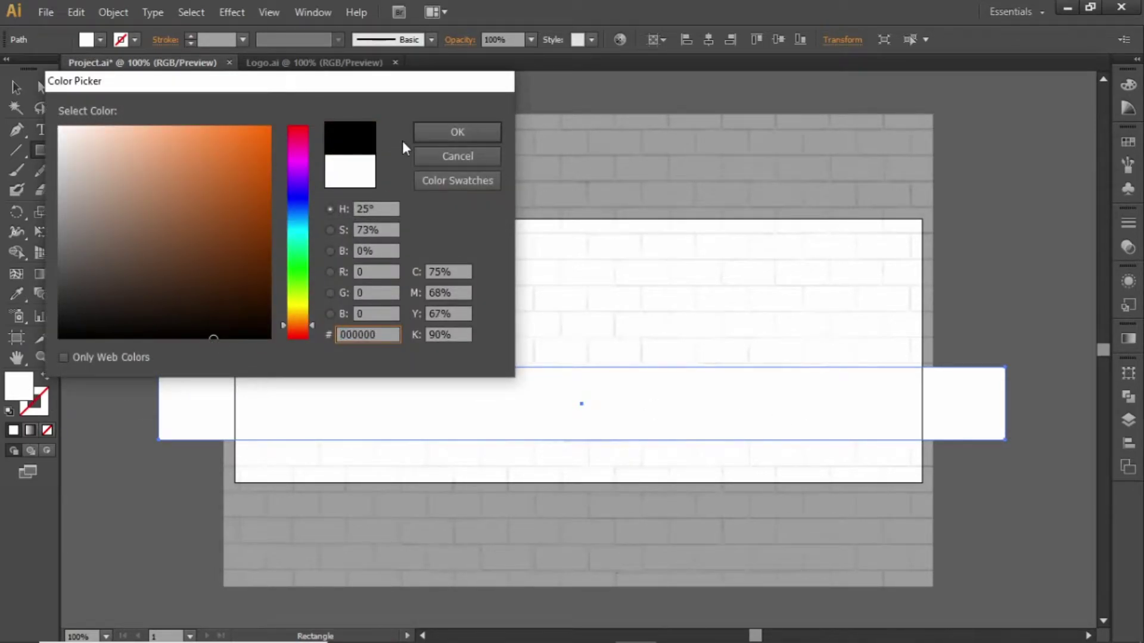
pyautogui.click(456, 133)
pyautogui.press('v')
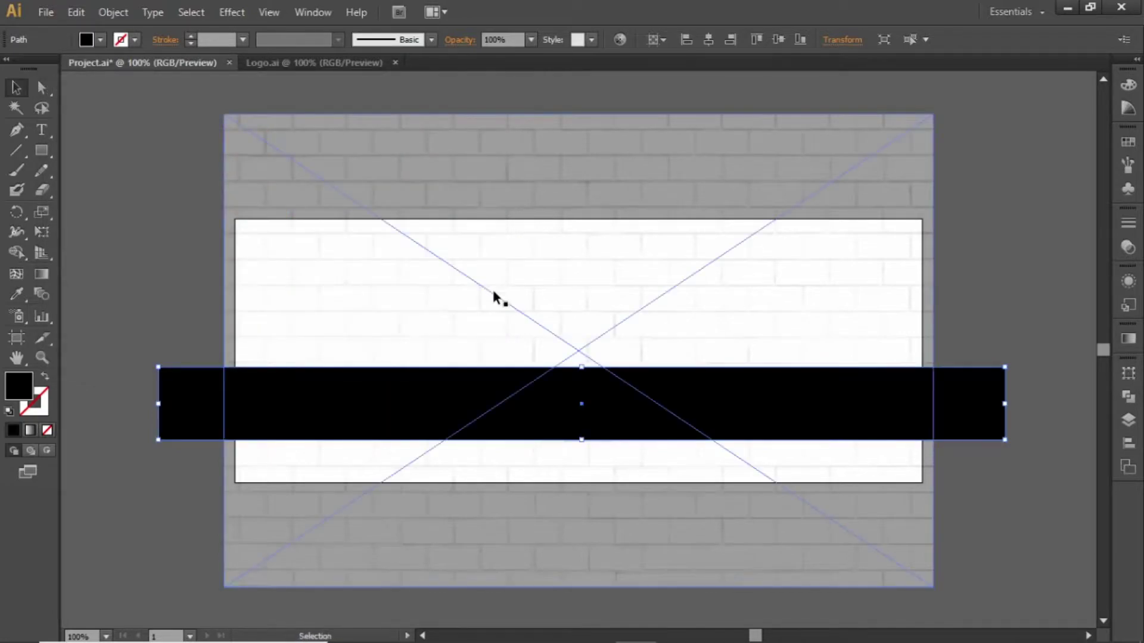
pyautogui.moveTo(533, 408); pyautogui.dragTo(533, 423)
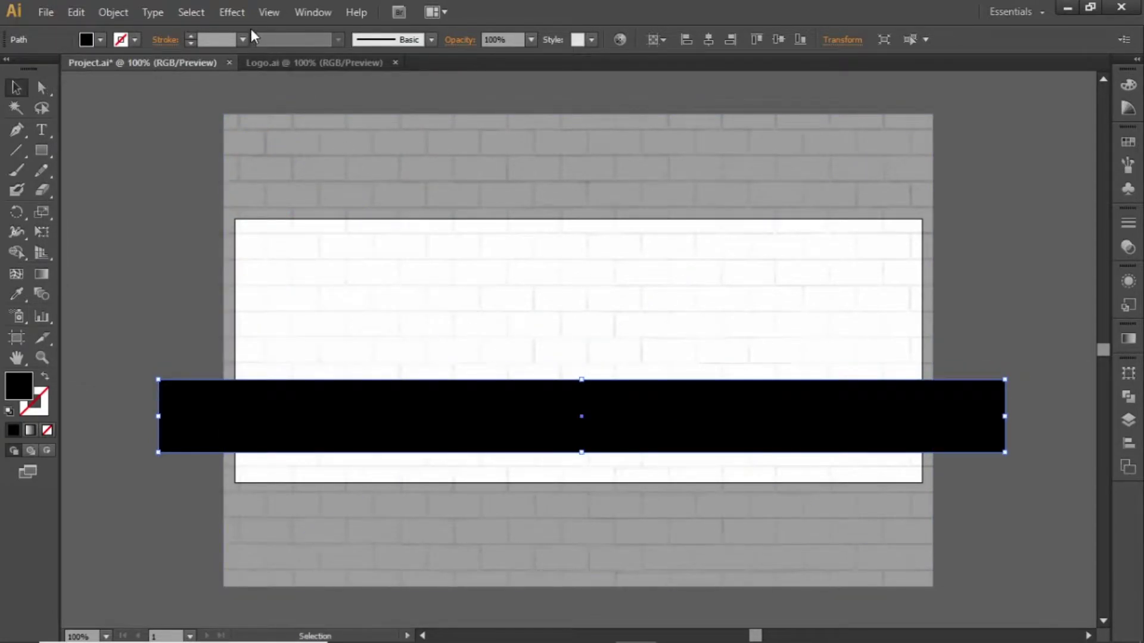
# Step: Apply a smooth Zig Zag effect with 20 px size and 2 ridges to the black band
pyautogui.click(232, 12)
pyautogui.moveTo(327, 149)
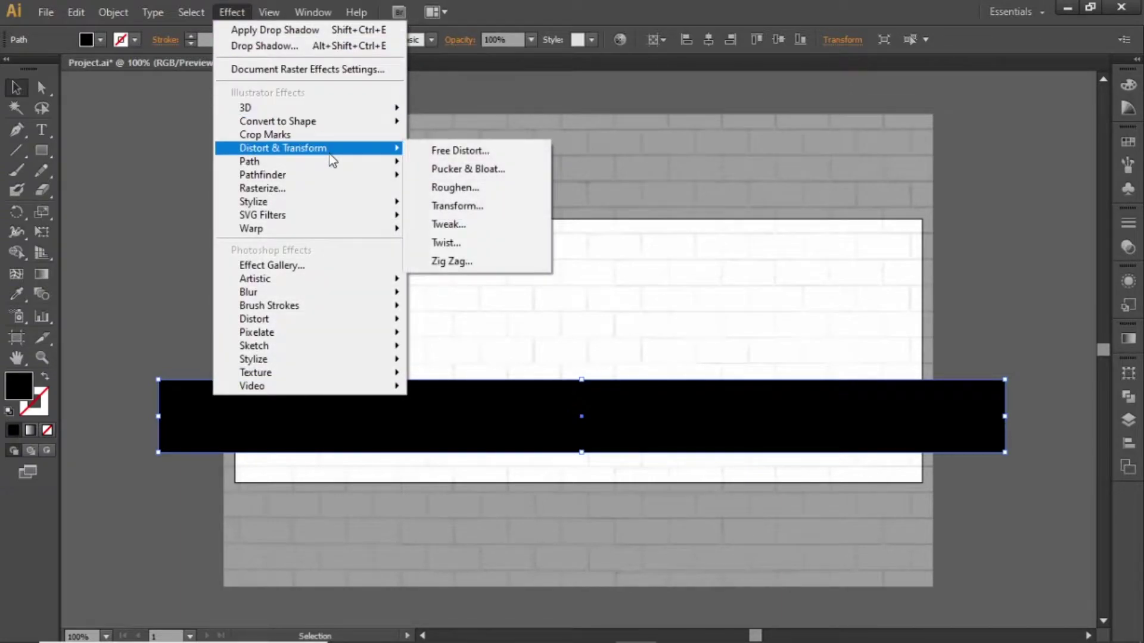
pyautogui.click(467, 261)
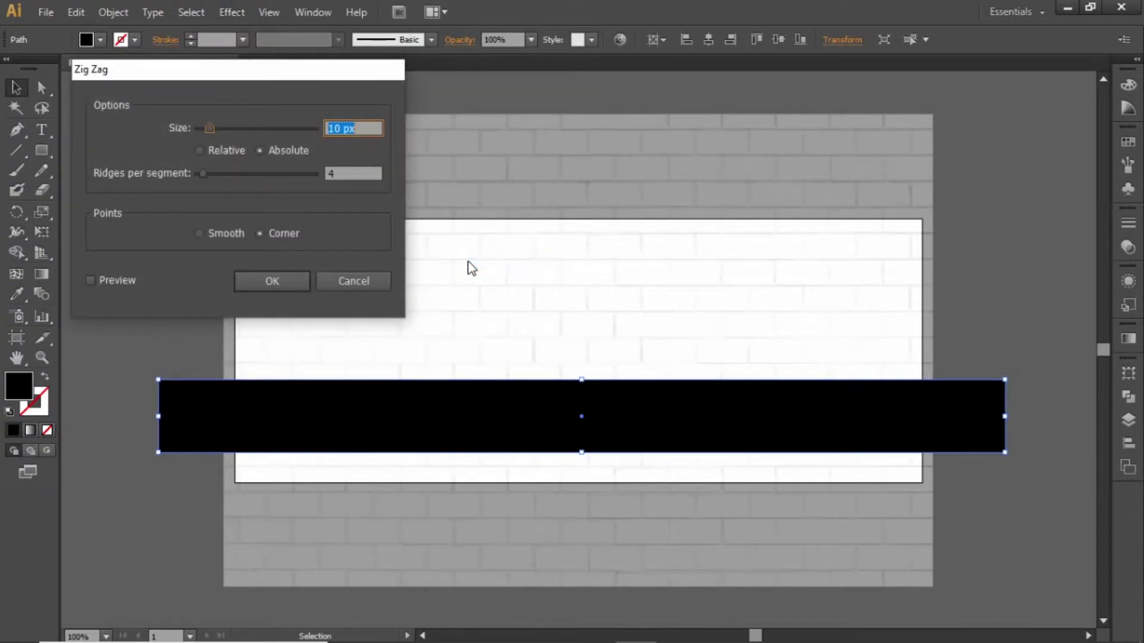
pyautogui.click(363, 132)
pyautogui.hotkey('shift', 'Up')
pyautogui.press('Tab')
pyautogui.press('Down')
pyautogui.press('Down')
pyautogui.click(350, 170)
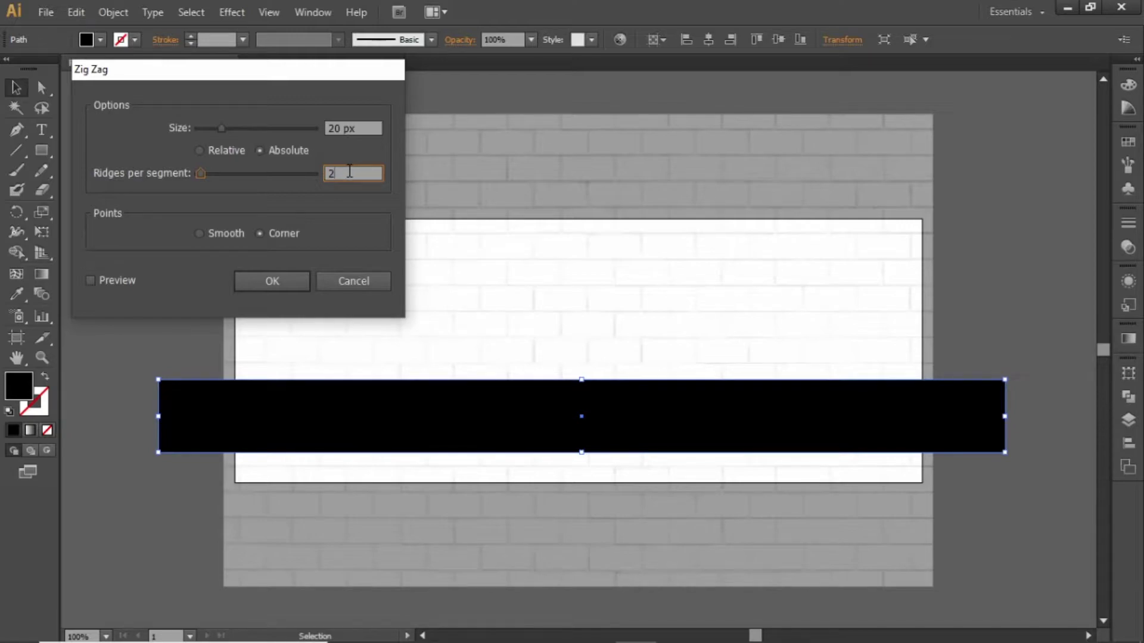
pyautogui.click(213, 234)
pyautogui.click(271, 281)
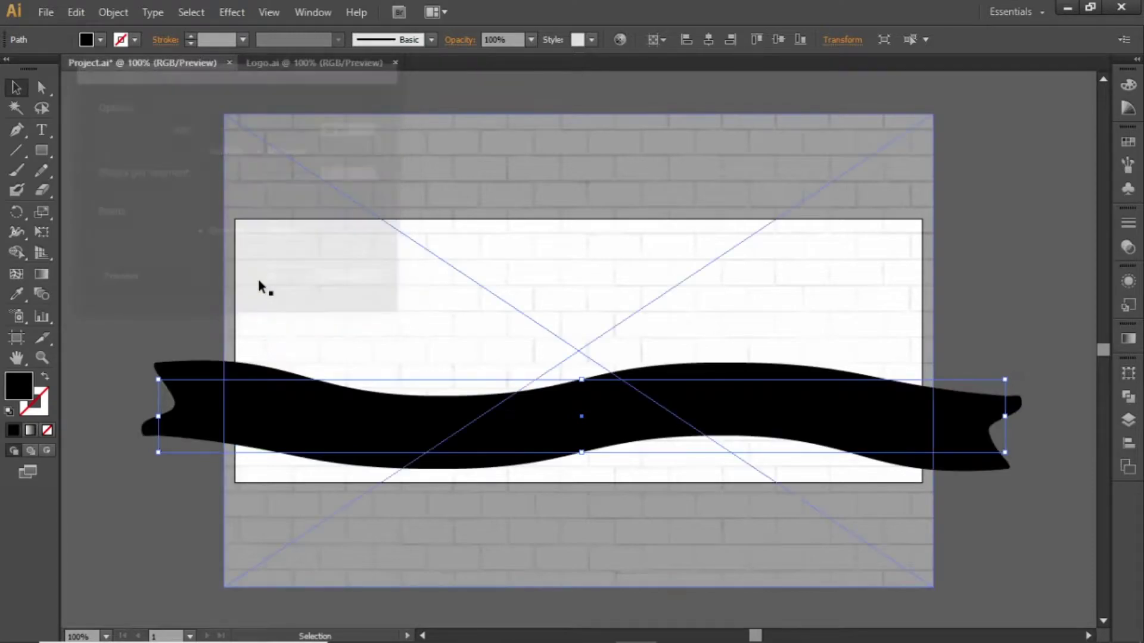
pyautogui.click(187, 277)
pyautogui.click(476, 452)
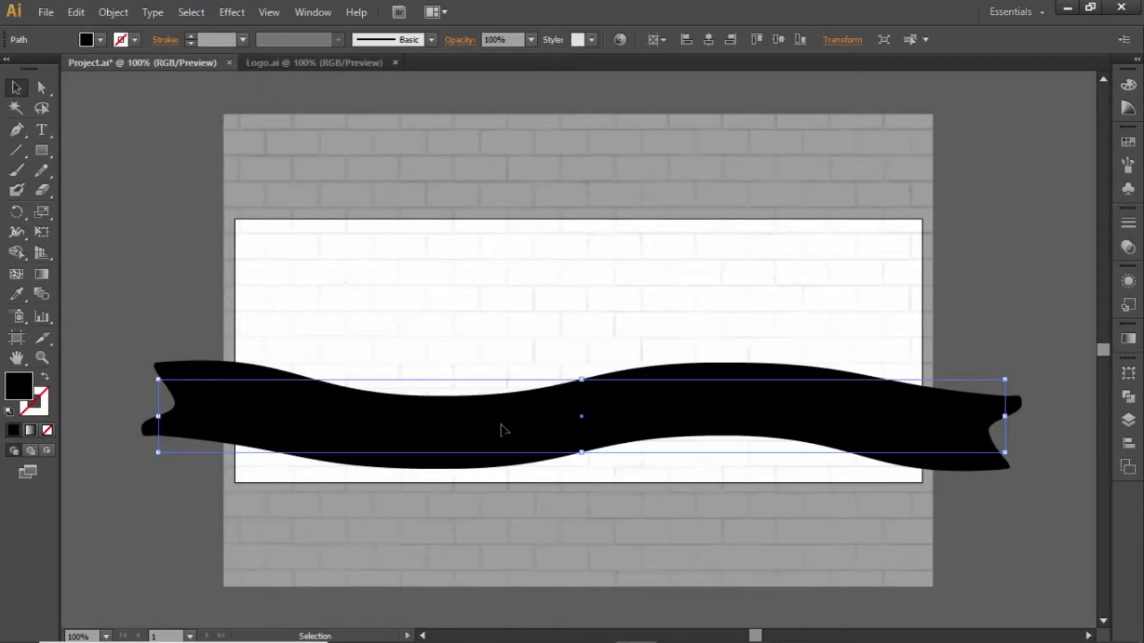
# Step: Fade the wavy ribbon down to 7% opacity
pyautogui.click(530, 39)
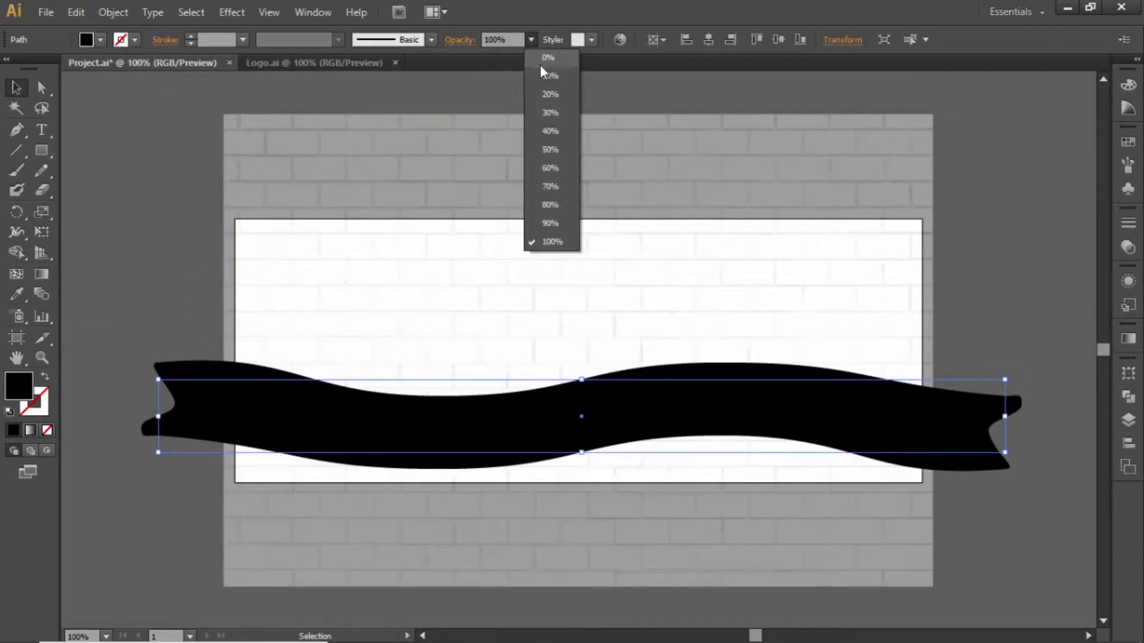
pyautogui.click(547, 76)
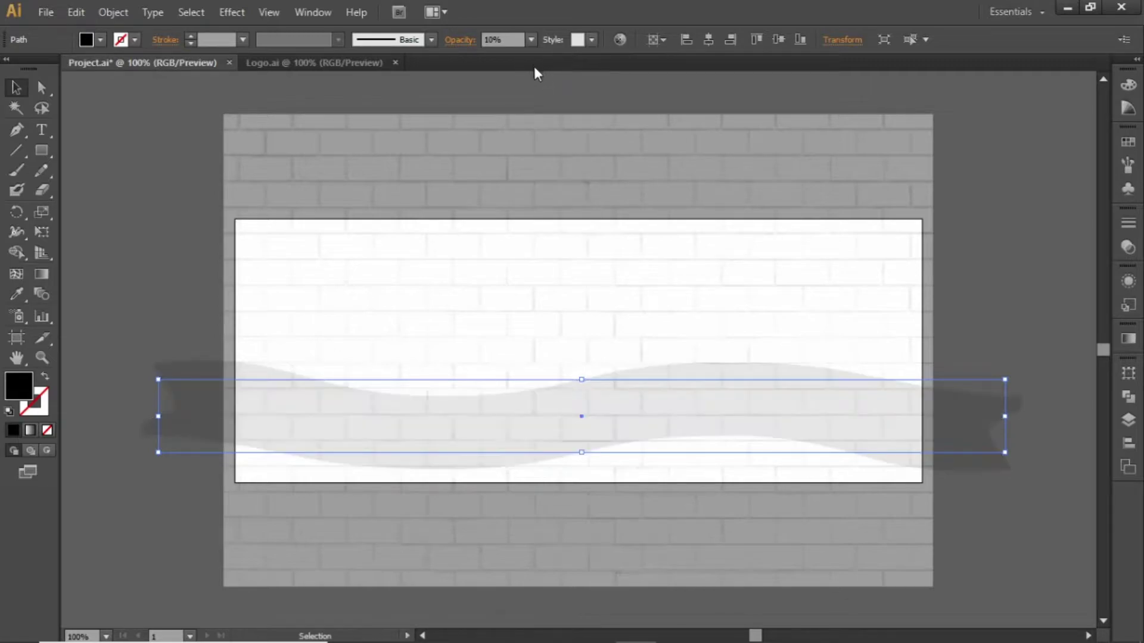
pyautogui.click(515, 39)
pyautogui.write('7')
pyautogui.press('Return')
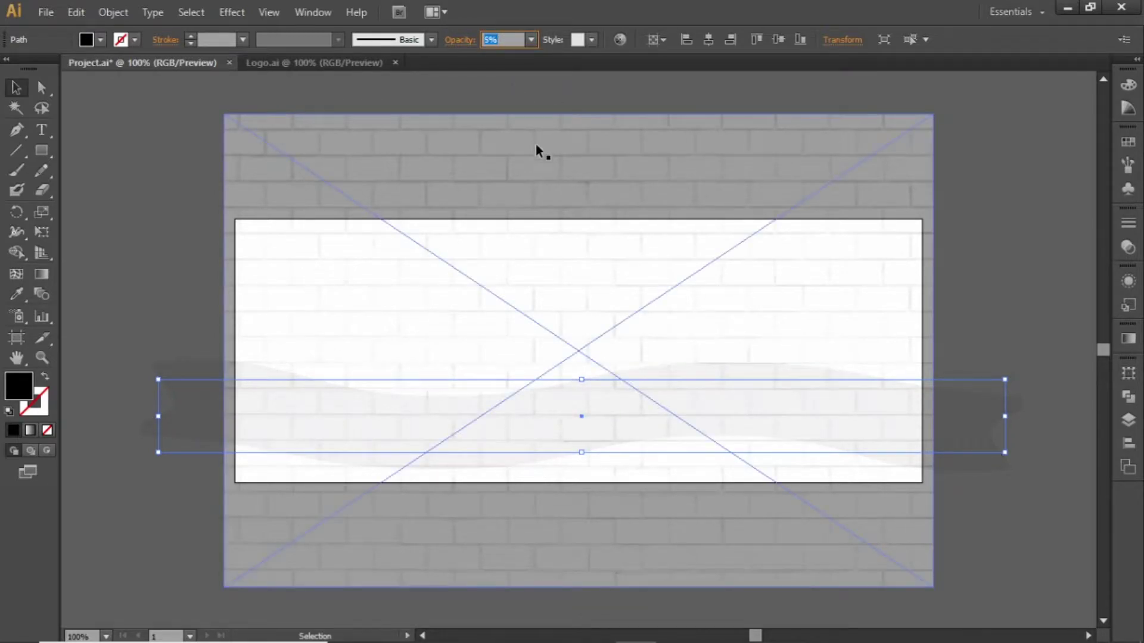
# Step: Move the faint ribbon higher on the banner and rotate it slightly clockwise
pyautogui.moveTo(676, 406); pyautogui.dragTo(675, 351)
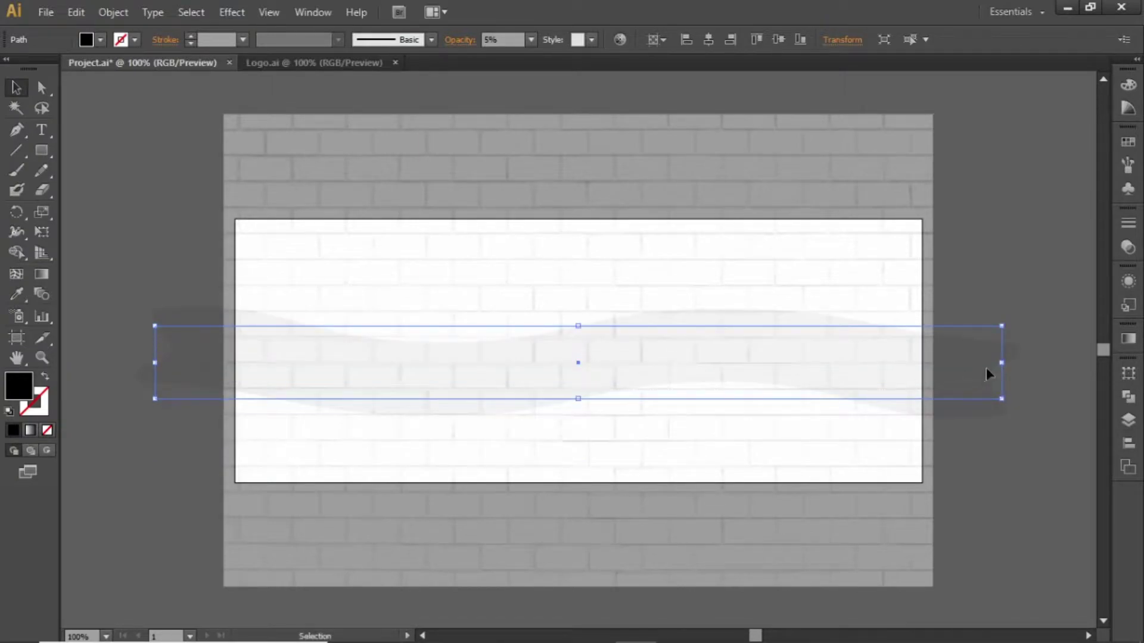
pyautogui.moveTo(1010, 362); pyautogui.dragTo(1020, 424)
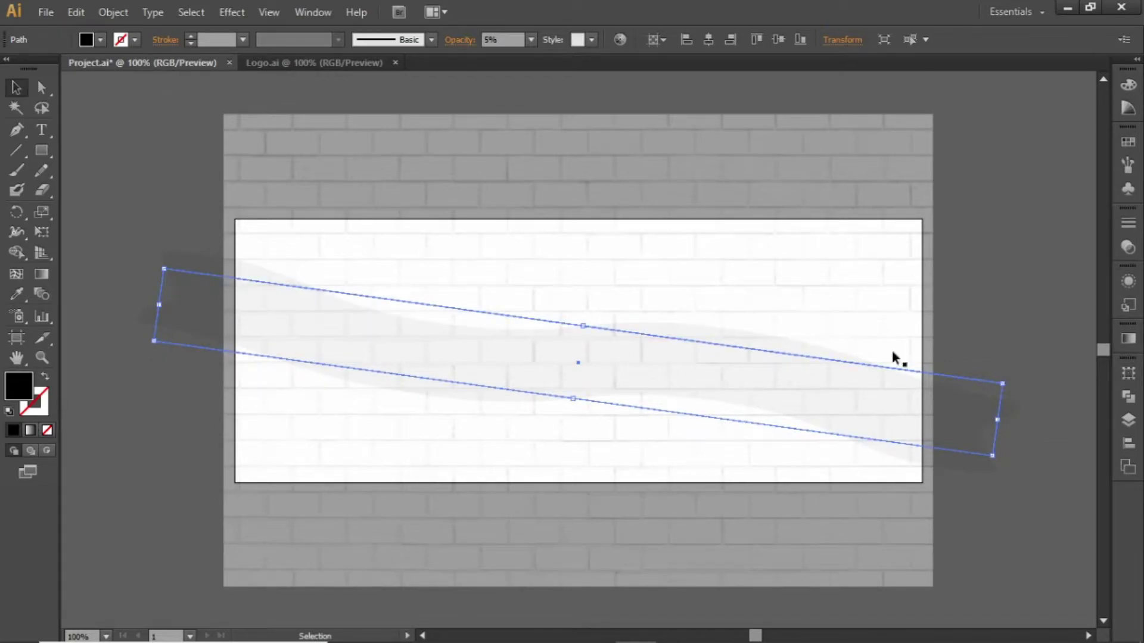
pyautogui.click(1044, 292)
# Step: Duplicate the ribbon higher up, rotate the copy nearly horizontal, and nudge it lower
pyautogui.click(631, 357)
pyautogui.moveTo(615, 366); pyautogui.dragTo(618, 326)
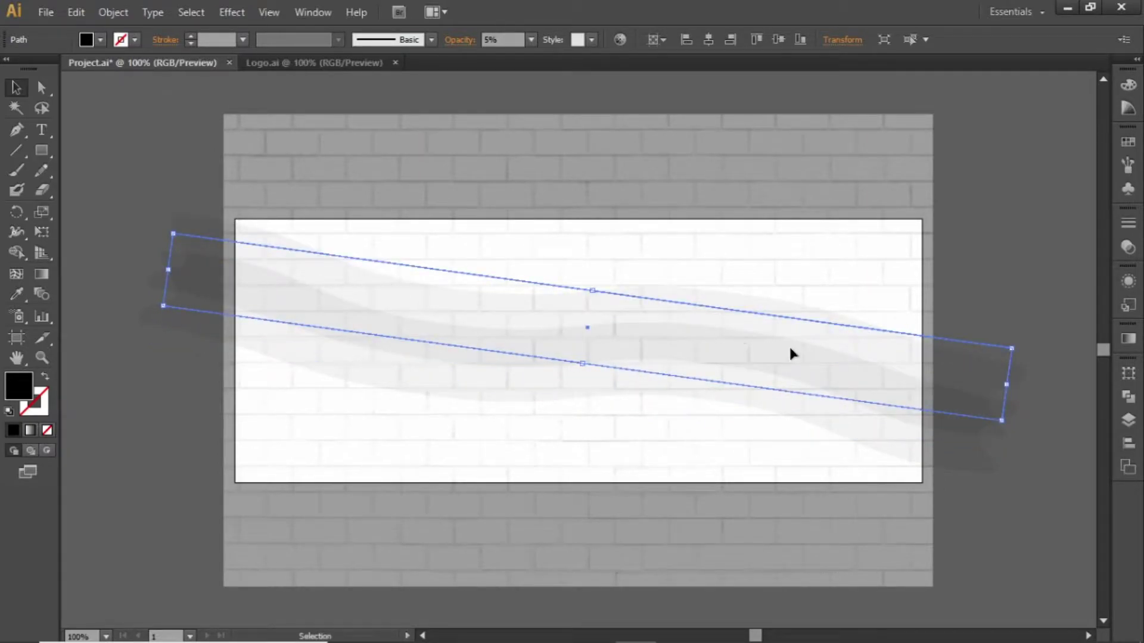
pyautogui.moveTo(1016, 384); pyautogui.dragTo(1012, 313)
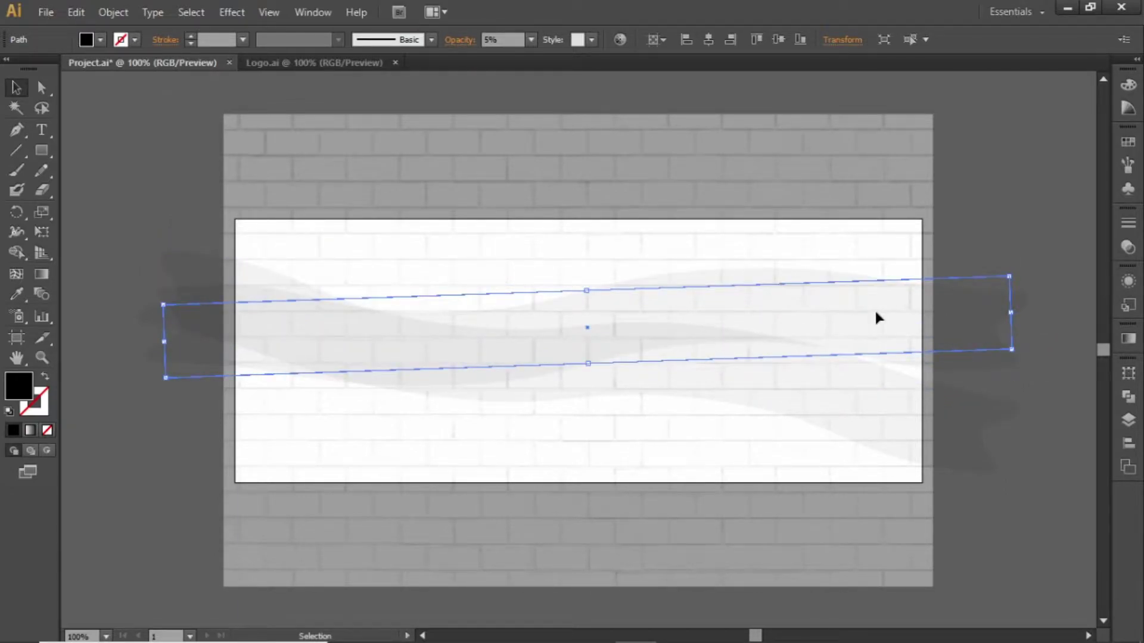
pyautogui.hotkey('shift', 'Left')
pyautogui.hotkey('shift', 'Down')
pyautogui.hotkey('shift', 'Down')
pyautogui.hotkey('shift', 'Down')
pyautogui.hotkey('shift', 'Down')
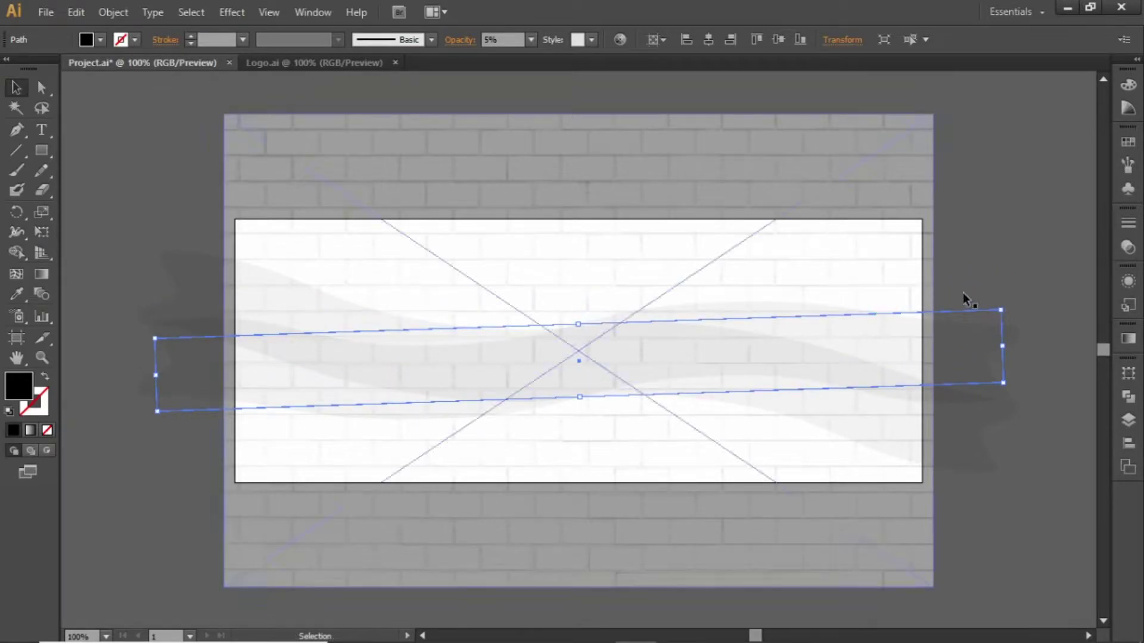
pyautogui.click(1005, 270)
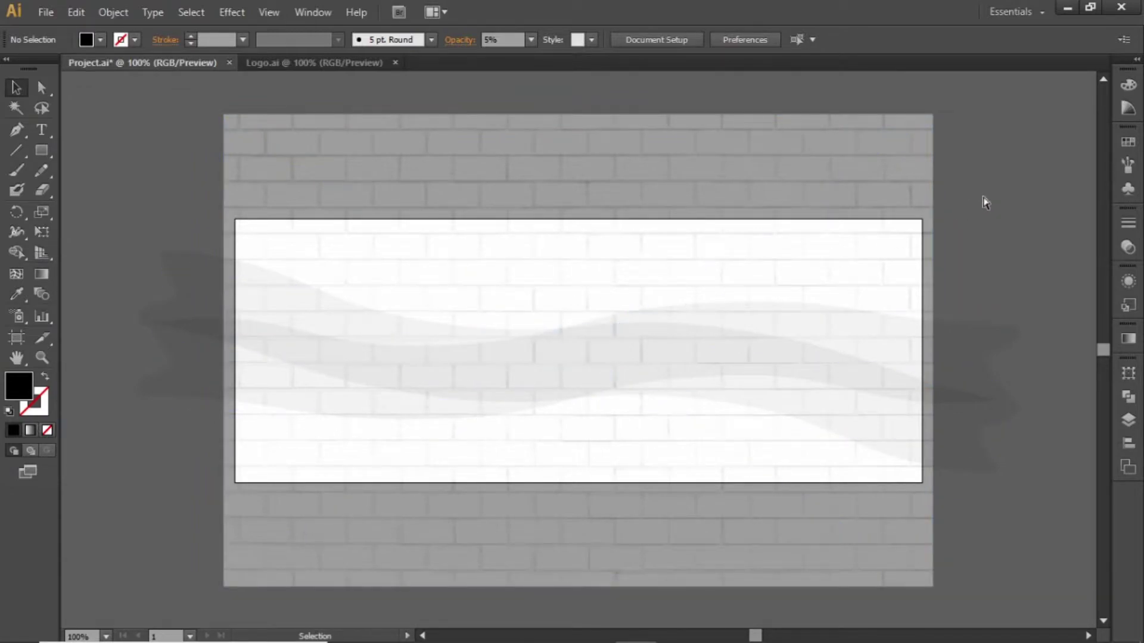
pyautogui.hotkey('ctrl', 'a')
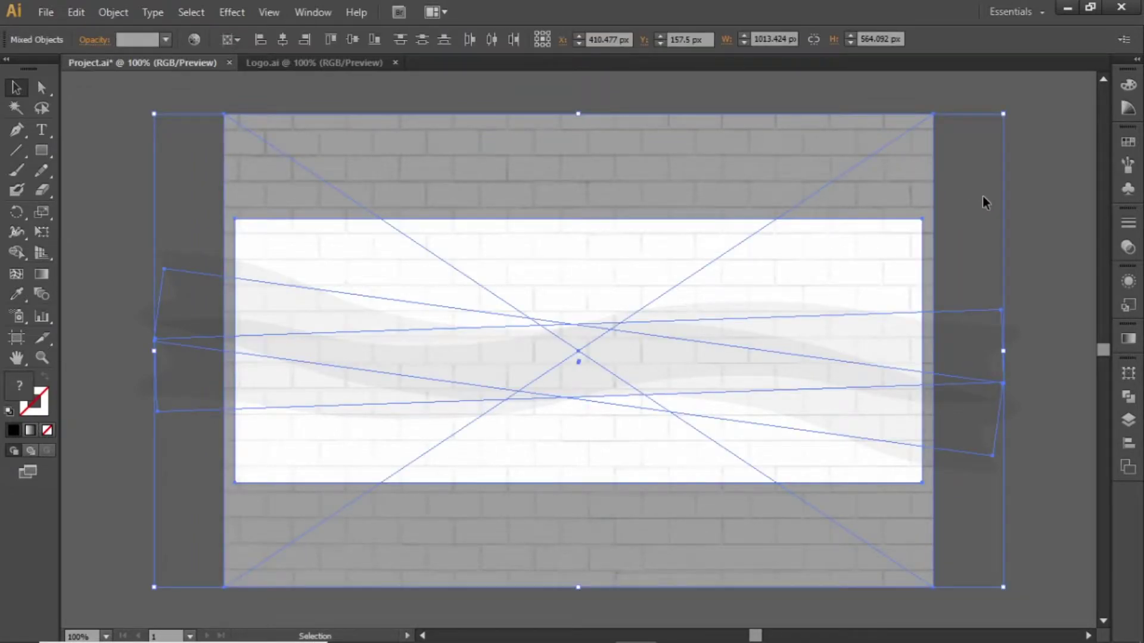
# Step: Lock the selected brick wall, white panel and ribbons with Object > Lock > Selection
pyautogui.click(112, 12)
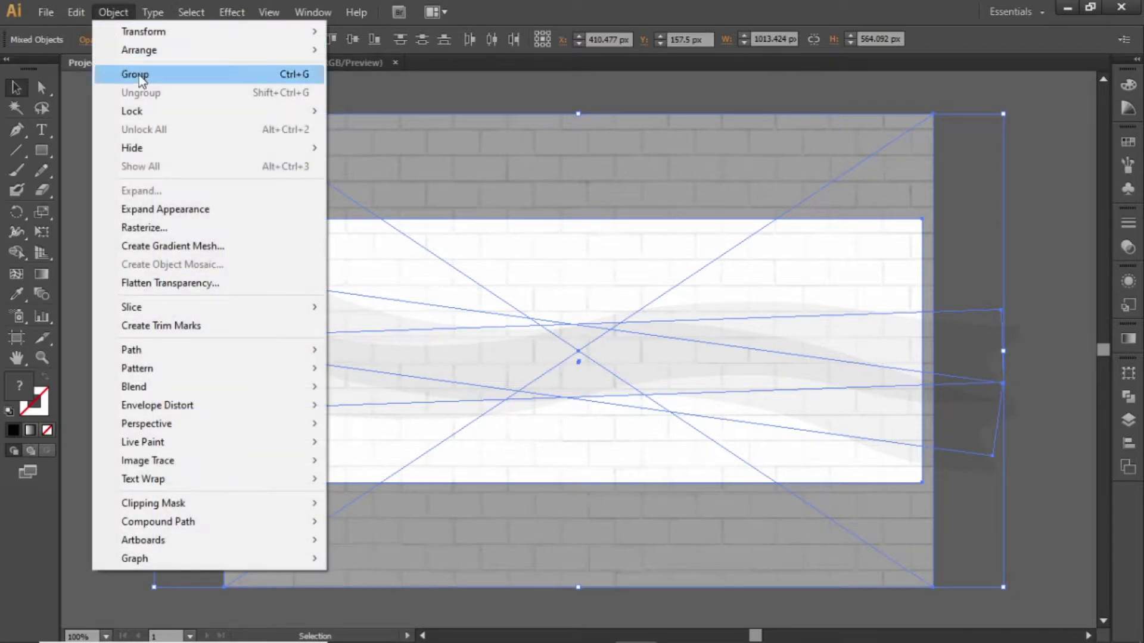
pyautogui.moveTo(178, 111)
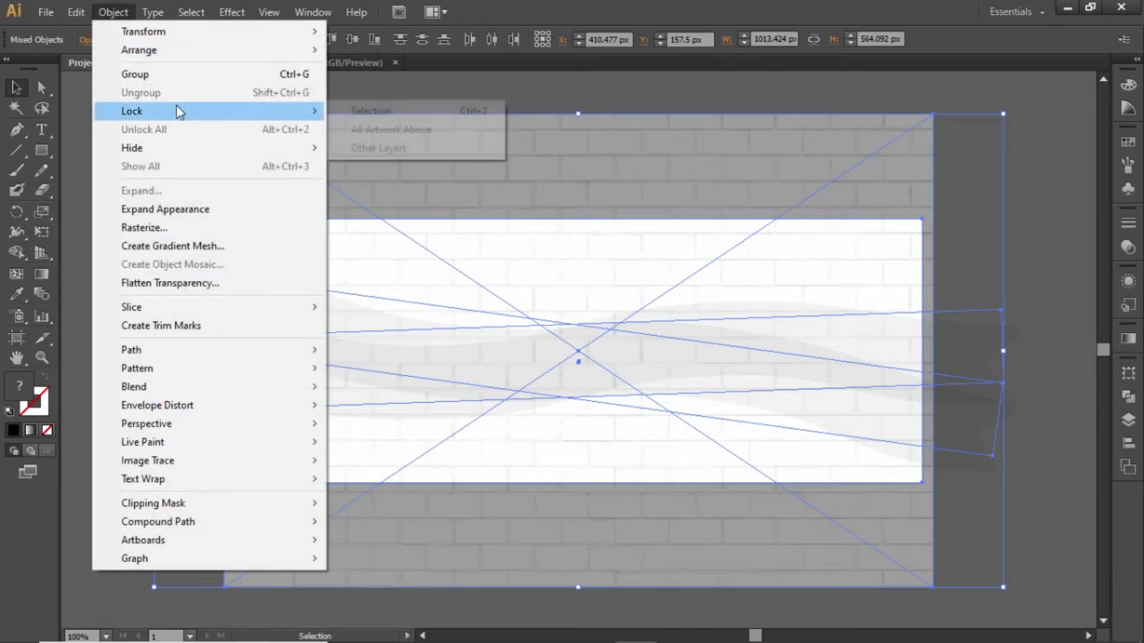
pyautogui.click(414, 112)
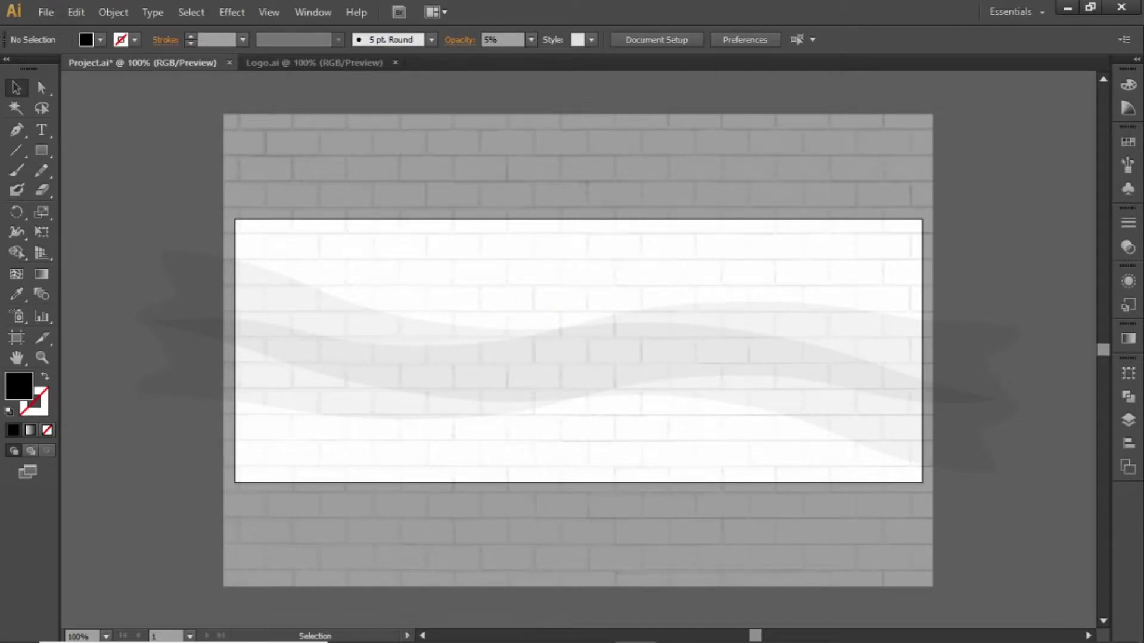
# Step: Bring Sale Product.png from File Explorer into the banner and centre it vertically
pyautogui.click(472, 627)
pyautogui.moveTo(202, 173); pyautogui.dragTo(545, 332)
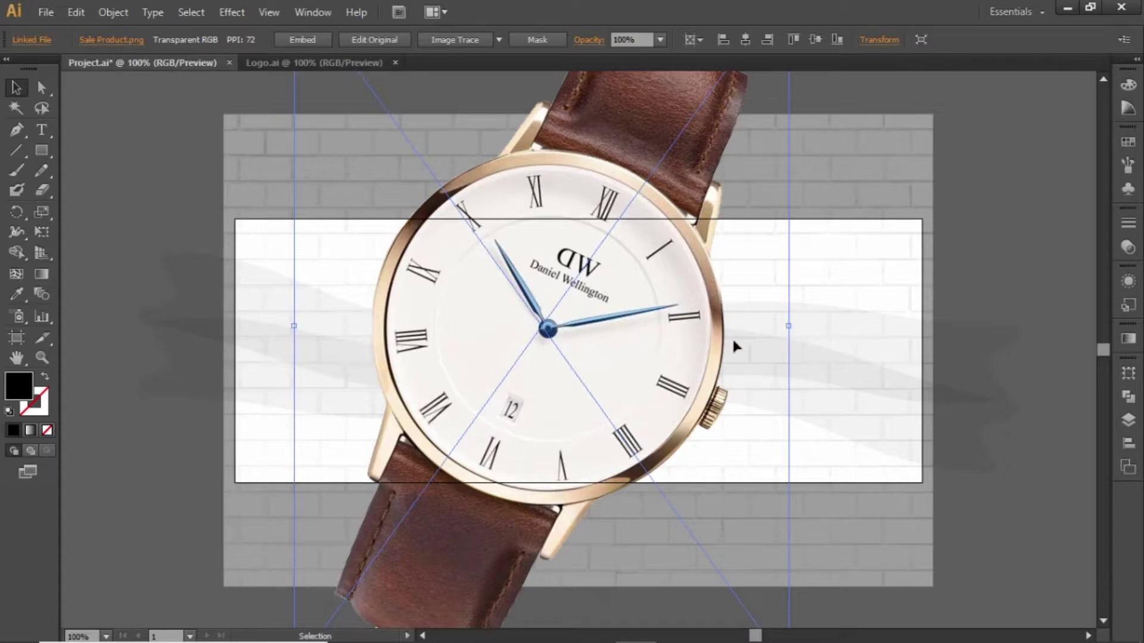
pyautogui.click(1127, 443)
pyautogui.click(1064, 401)
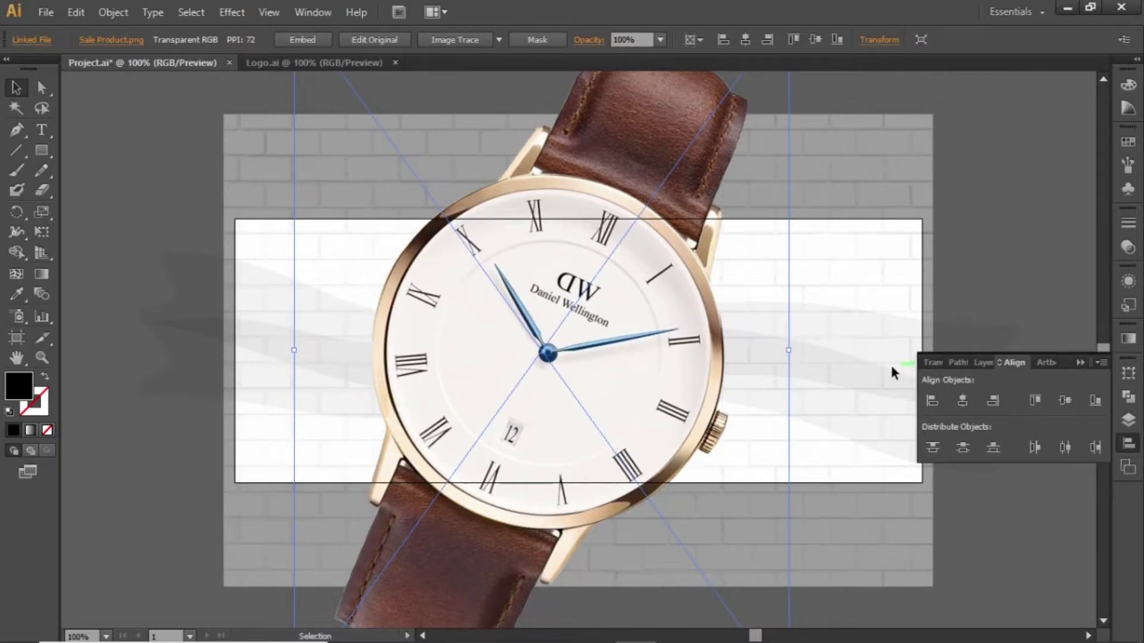
# Step: Resize the watch, move it to the right, and tilt it about 13 degrees
pyautogui.moveTo(790, 351); pyautogui.dragTo(624, 349)
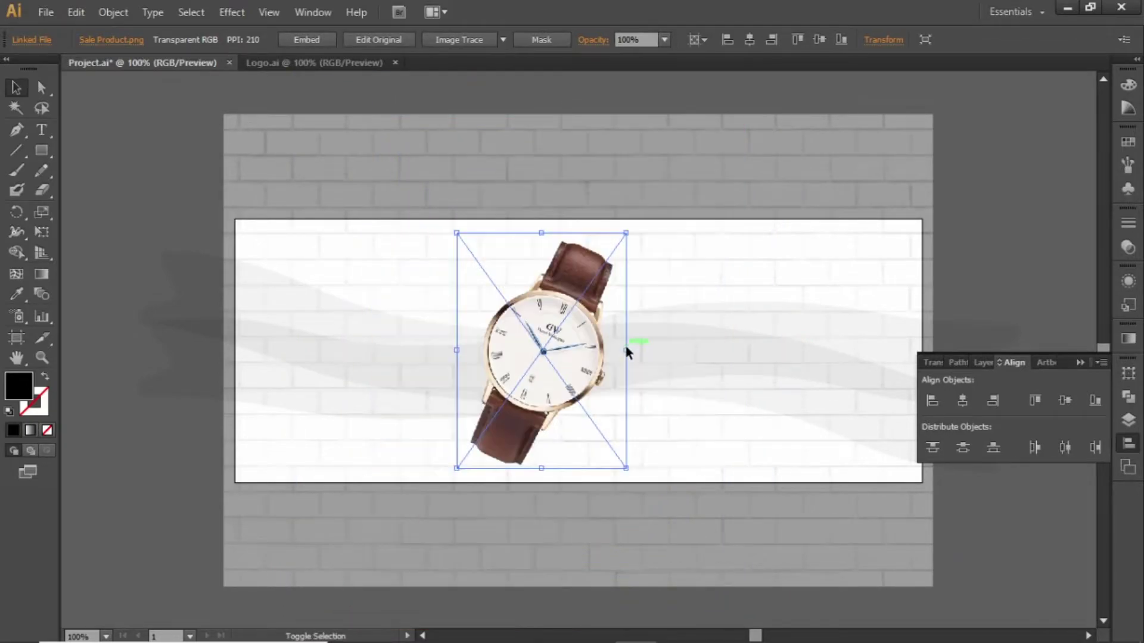
pyautogui.moveTo(547, 352); pyautogui.dragTo(645, 349)
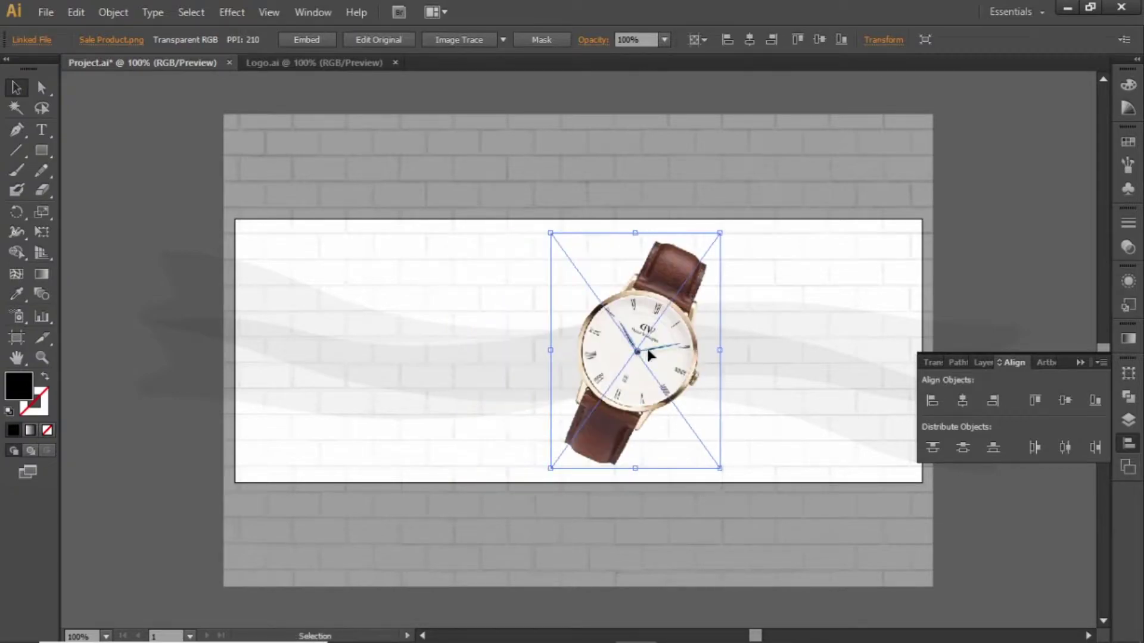
pyautogui.moveTo(727, 235); pyautogui.dragTo(753, 257)
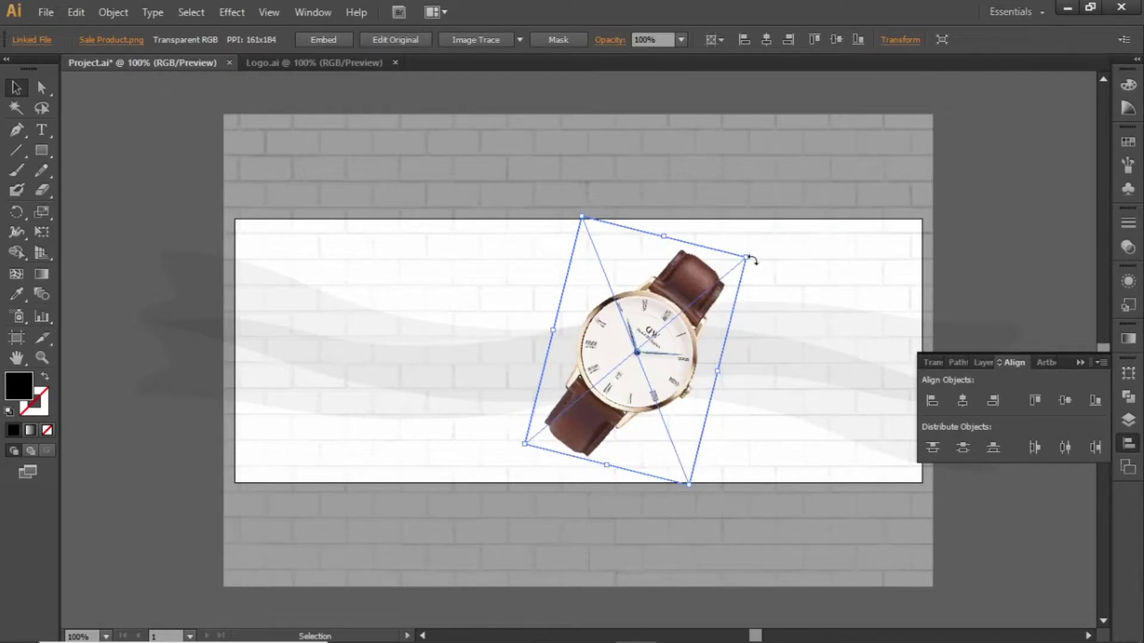
pyautogui.moveTo(669, 340); pyautogui.dragTo(698, 340)
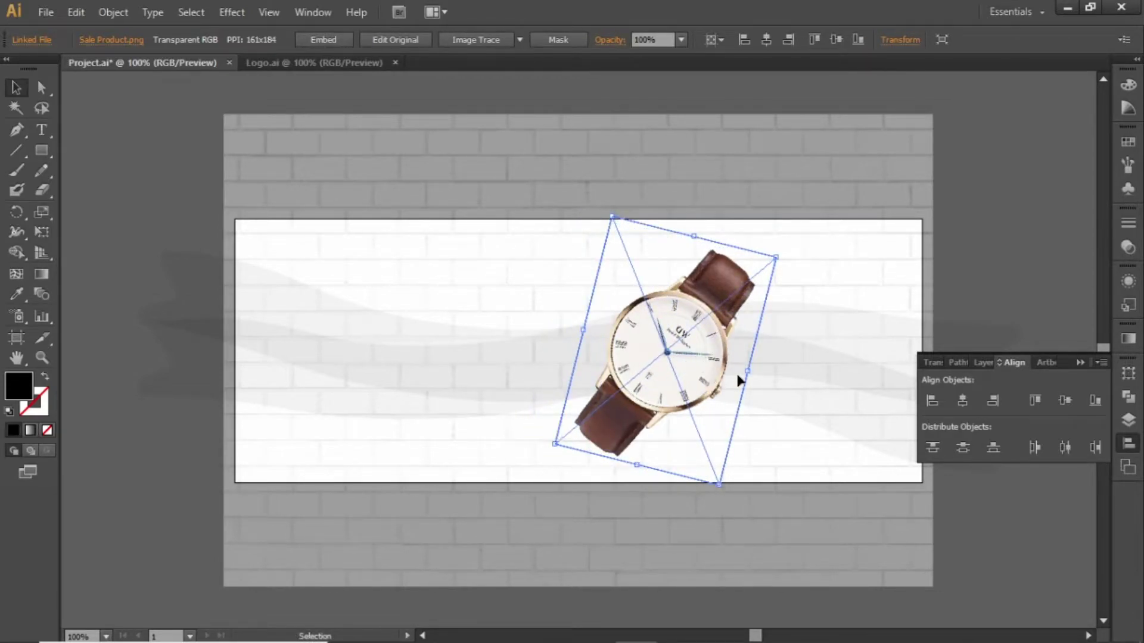
pyautogui.moveTo(749, 370); pyautogui.dragTo(760, 372)
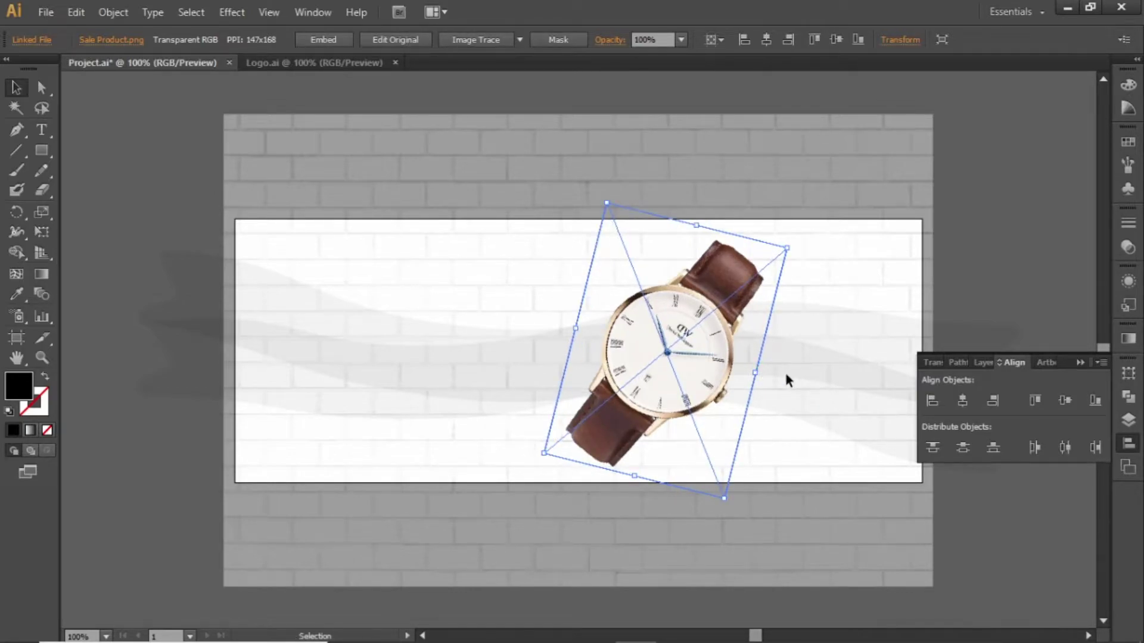
pyautogui.click(993, 288)
pyautogui.click(667, 354)
pyautogui.moveTo(667, 354); pyautogui.dragTo(675, 352)
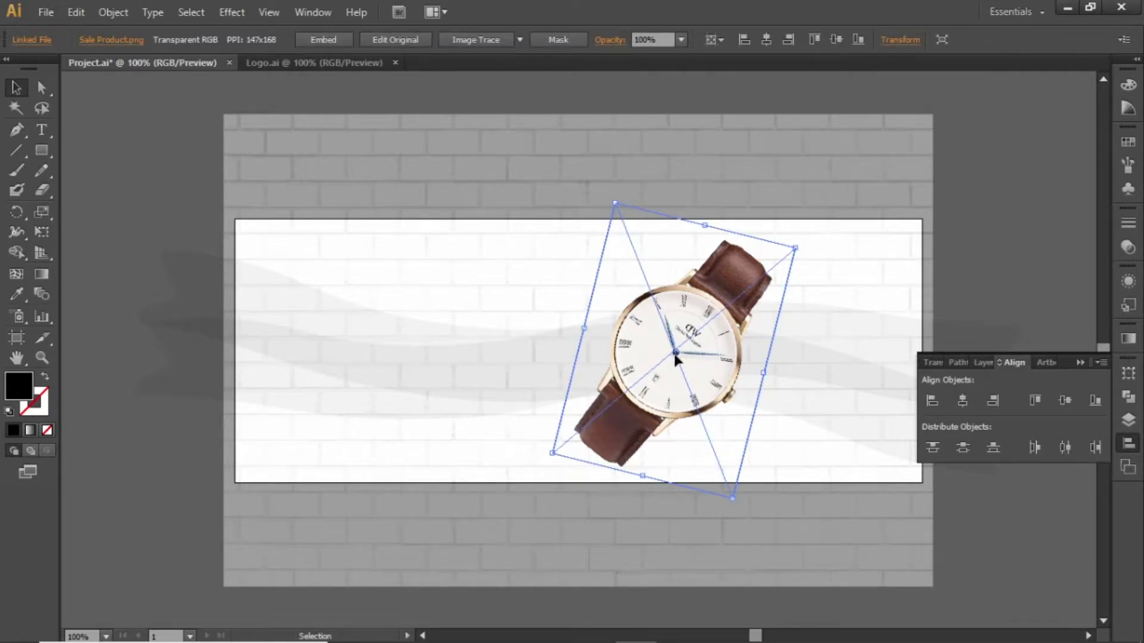
# Step: Add a default drop shadow (Multiply, 75% opacity, 5 px blur) to the watch image
pyautogui.click(221, 13)
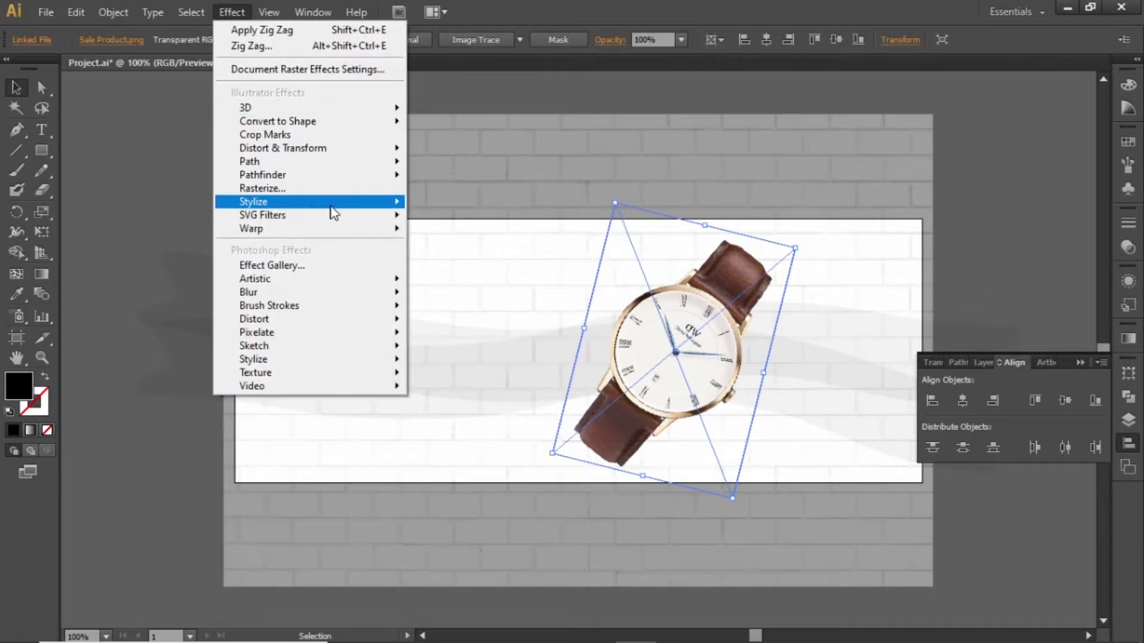
pyautogui.moveTo(373, 204)
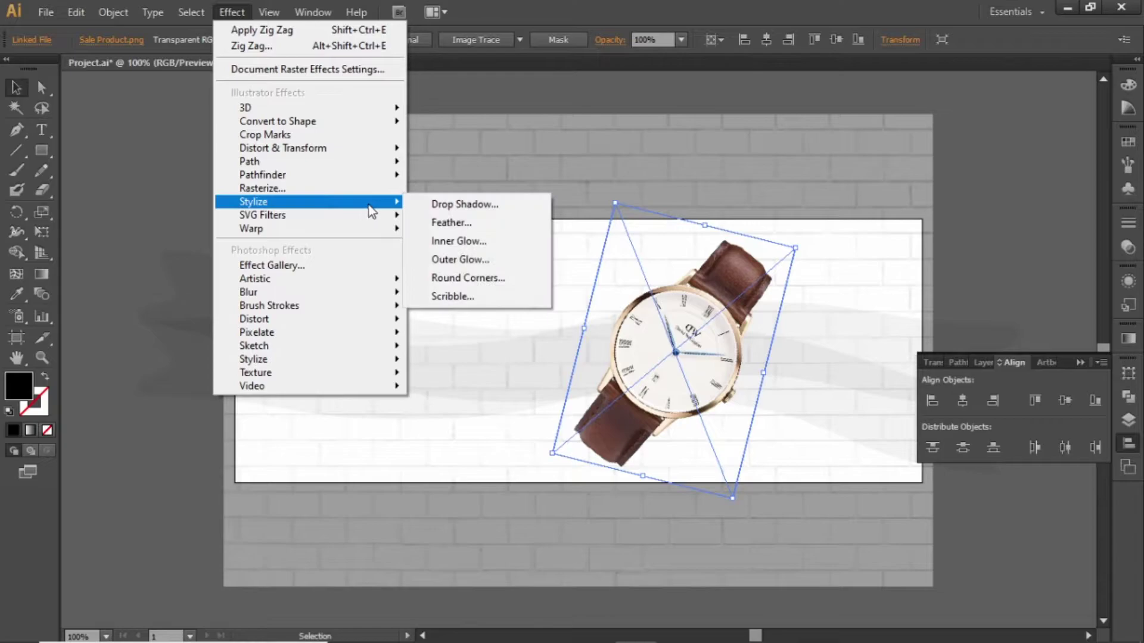
pyautogui.click(513, 204)
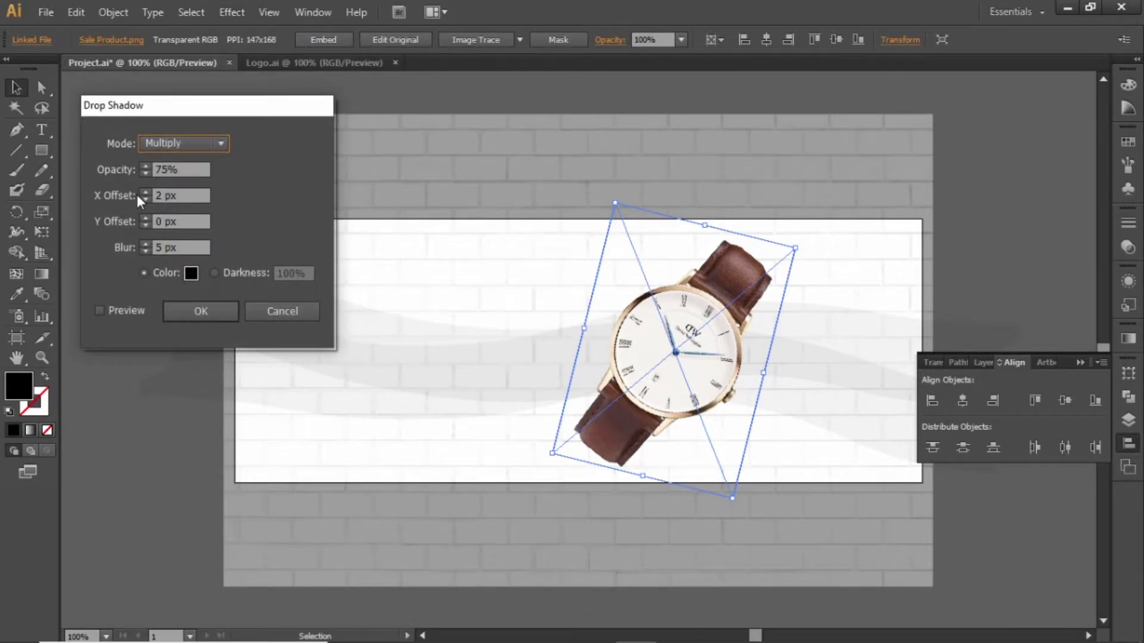
pyautogui.click(198, 311)
pyautogui.click(156, 323)
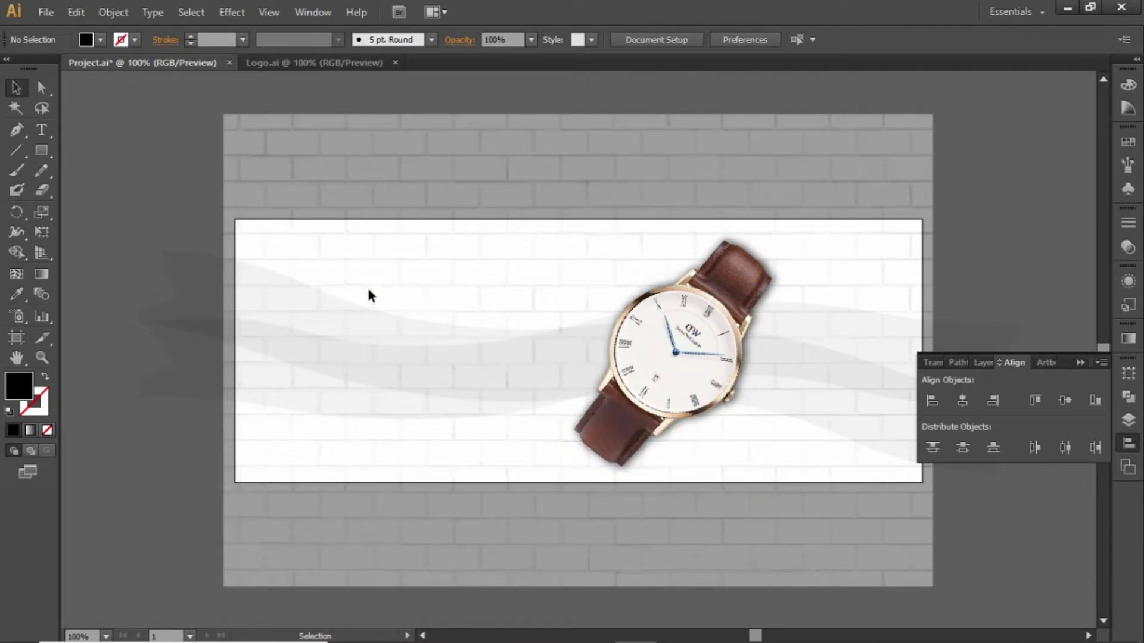
# Step: Add the word FLASH as text on the left side of the banner
pyautogui.hotkey('ctrl', '+')
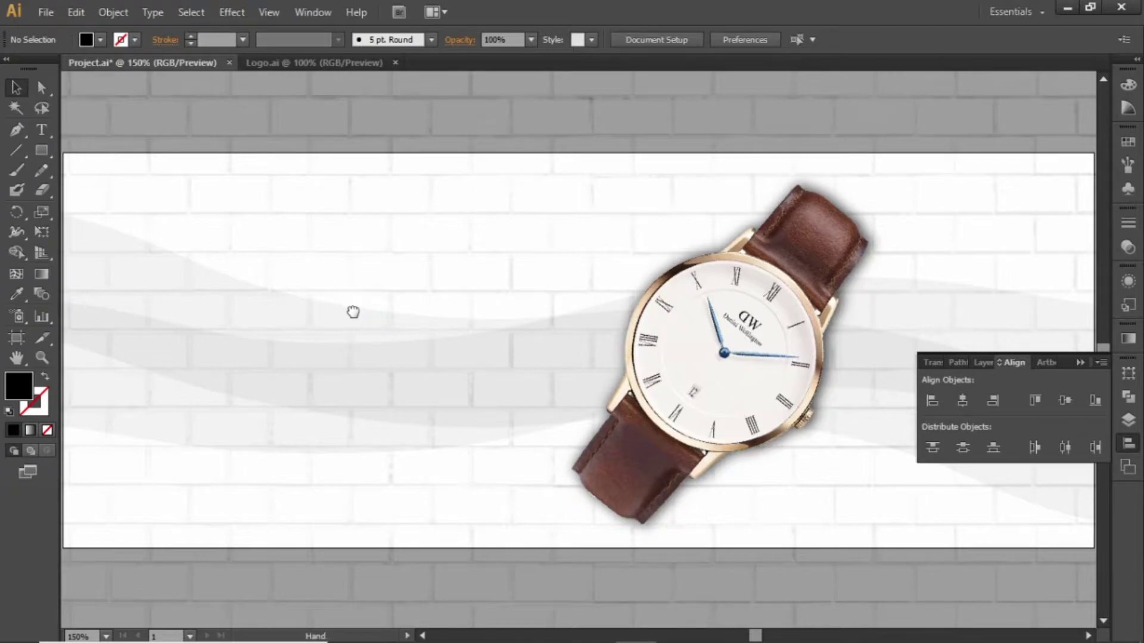
pyautogui.moveTo(351, 312); pyautogui.dragTo(519, 322)
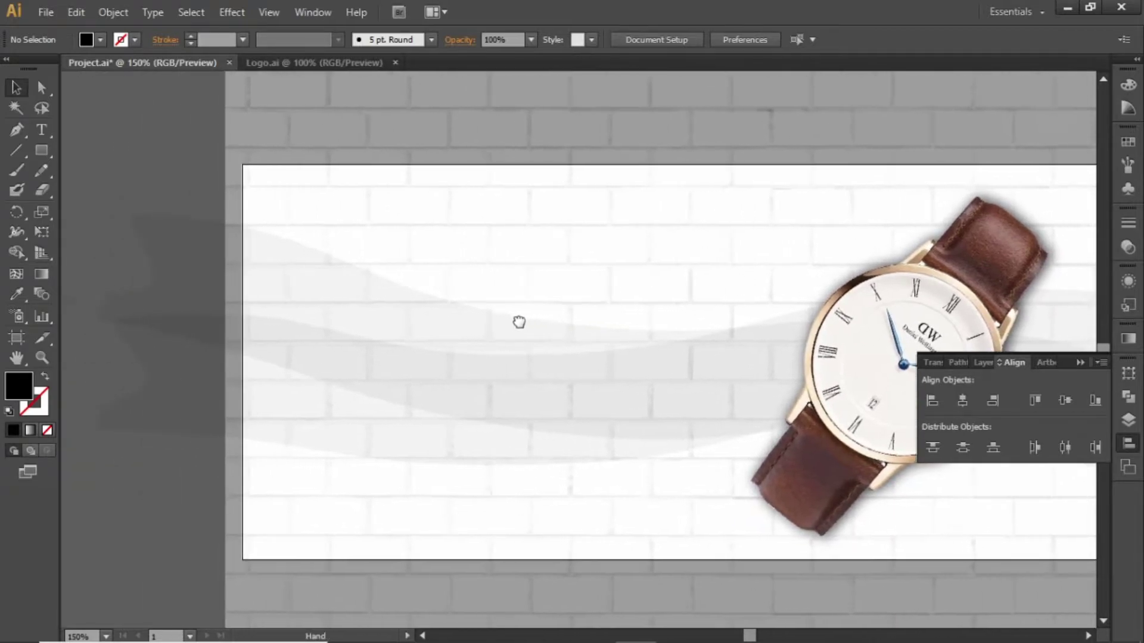
pyautogui.click(46, 127)
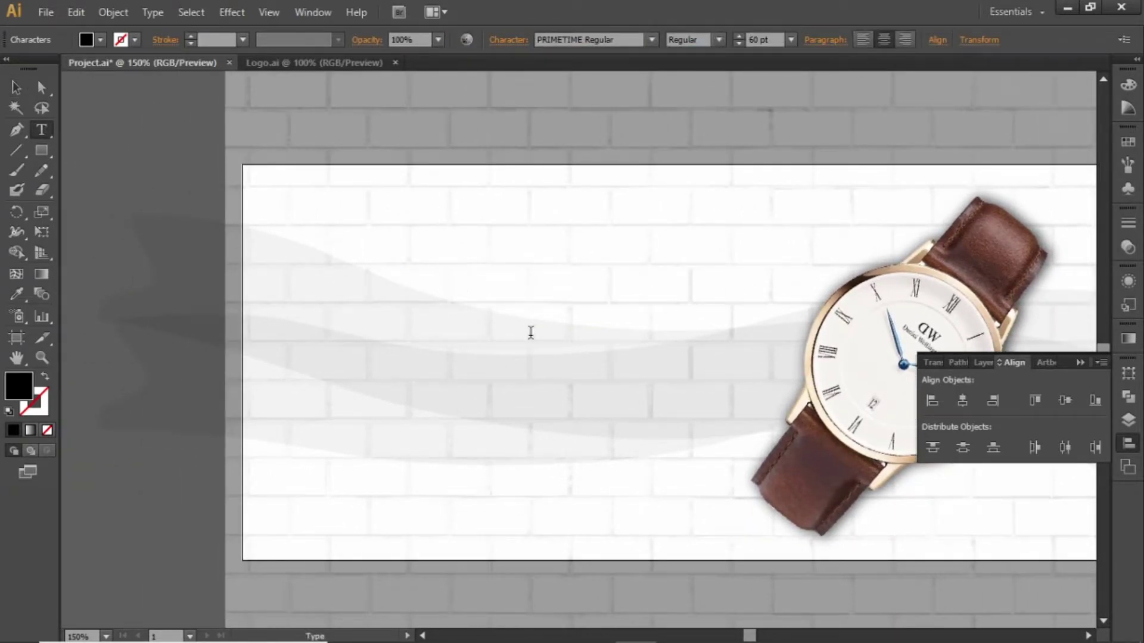
pyautogui.write('FLASH')
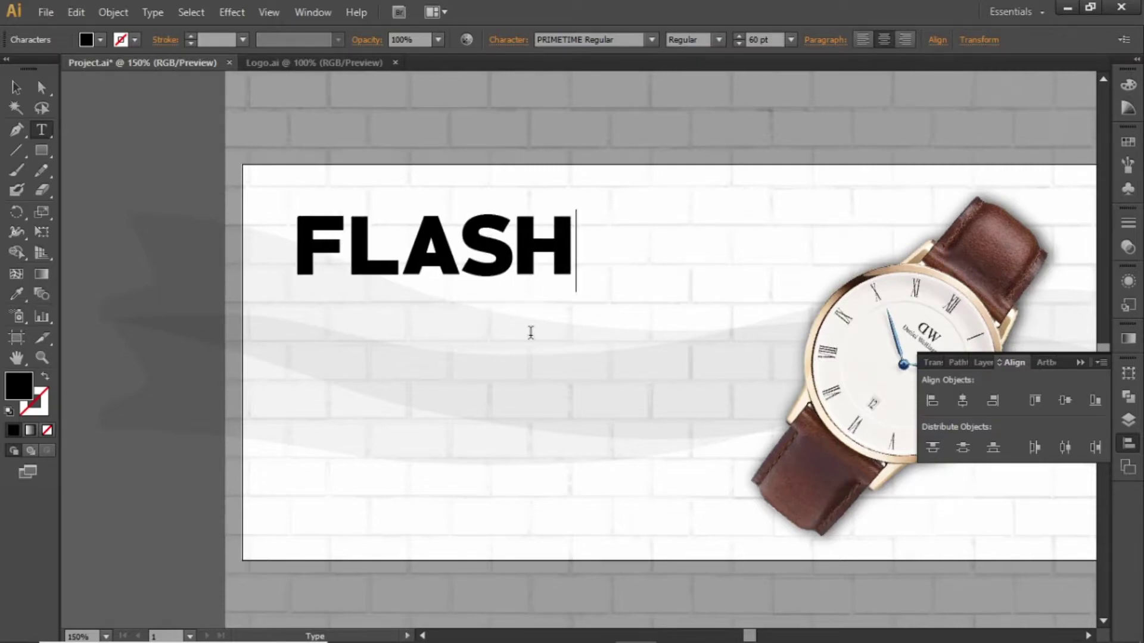
pyautogui.press('Escape')
pyautogui.moveTo(492, 253); pyautogui.dragTo(554, 288)
# Step: Set FLASH to 35 pt and move it up slightly
pyautogui.click(773, 39)
pyautogui.write('39')
pyautogui.press('Return')
pyautogui.press('Down')
pyautogui.press('Down')
pyautogui.press('Down')
pyautogui.press('Down')
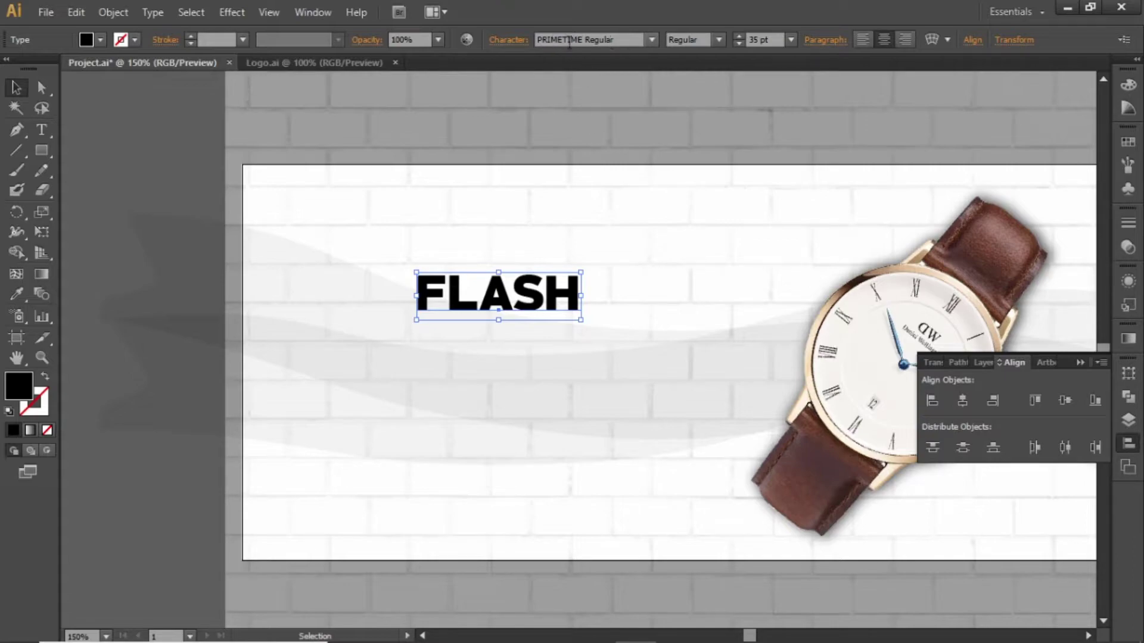
pyautogui.moveTo(536, 307); pyautogui.dragTo(534, 287)
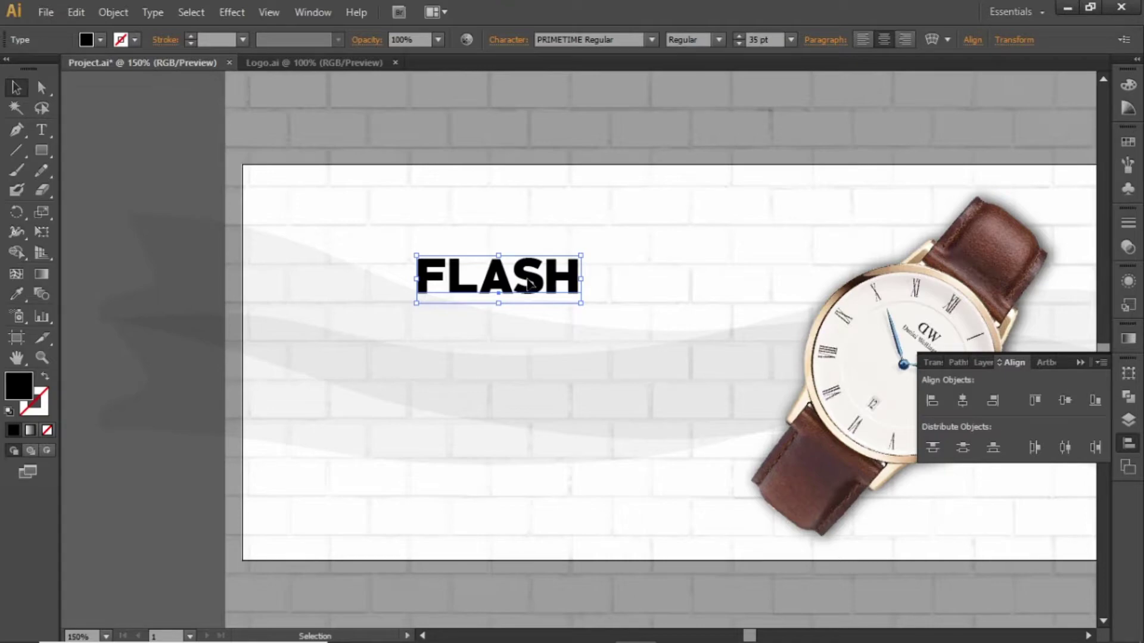
# Step: Duplicate FLASH directly below the original and change the copy to SALE
pyautogui.moveTo(530, 285); pyautogui.dragTo(530, 344)
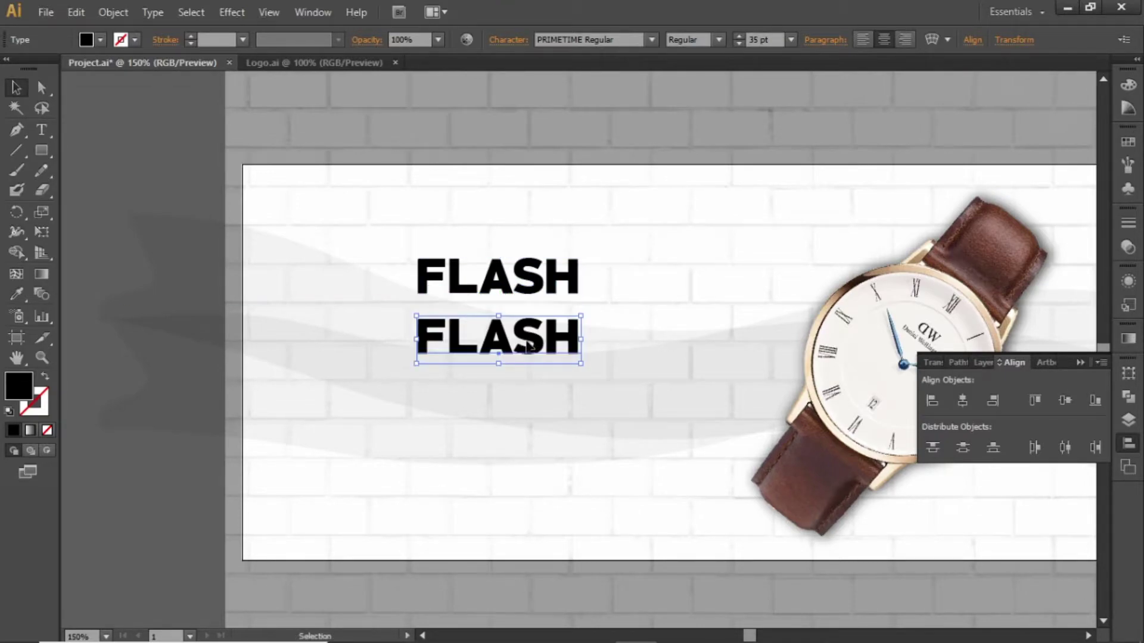
pyautogui.doubleClick(522, 344)
pyautogui.doubleClick(520, 344)
pyautogui.write('SALE')
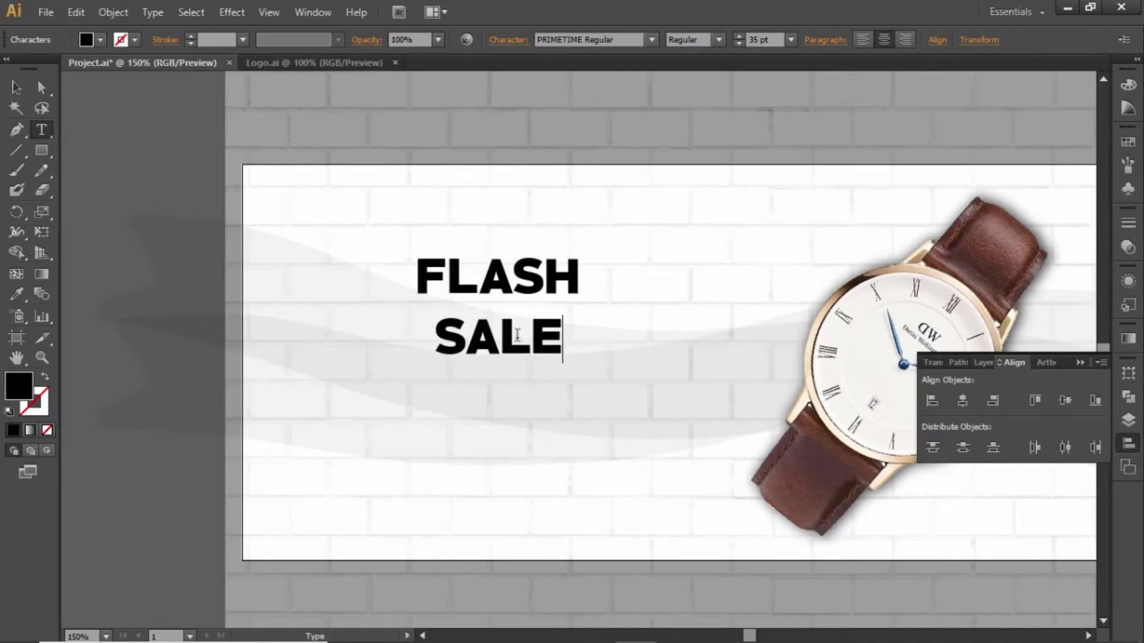
pyautogui.press('Escape')
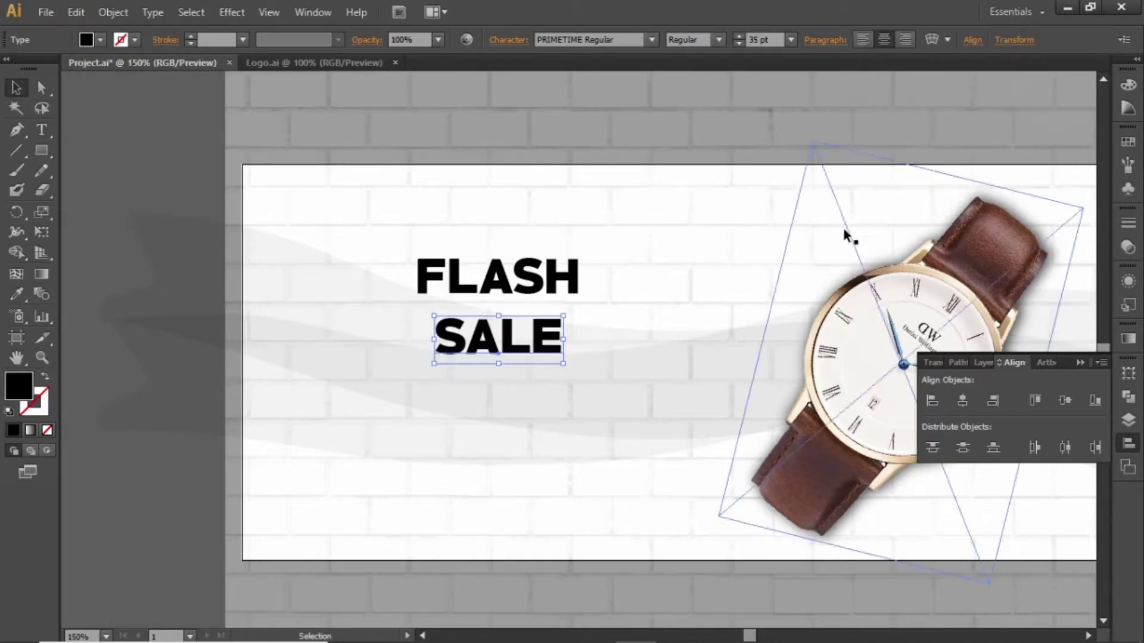
# Step: Colour SALE orange and save the orange (255/114/0) as a global swatch
pyautogui.click(1121, 148)
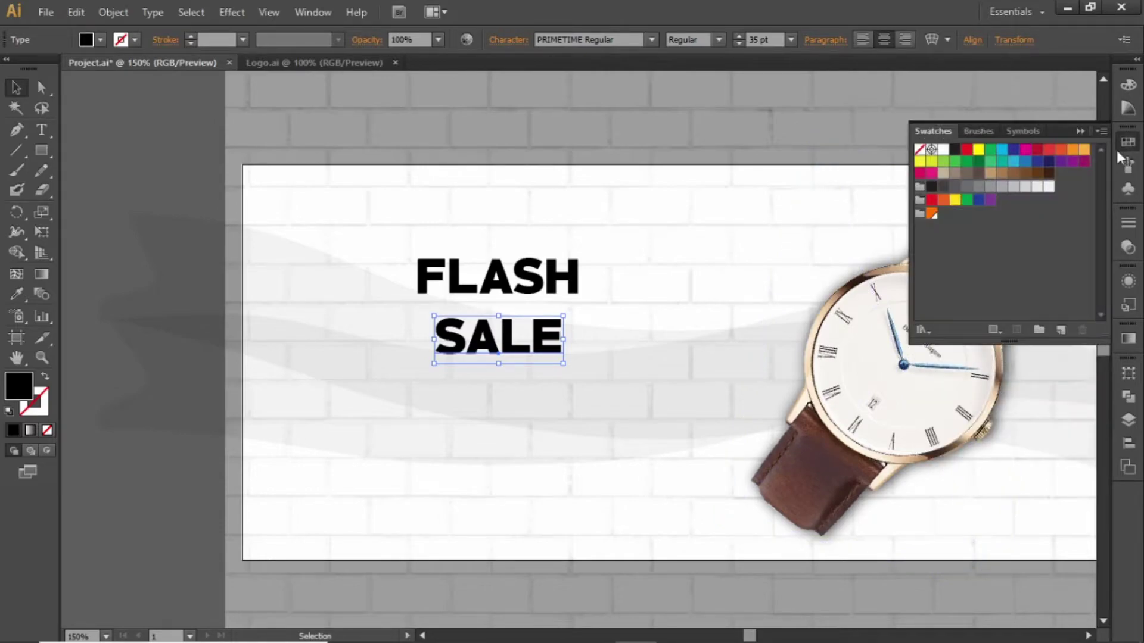
pyautogui.click(933, 216)
pyautogui.click(733, 240)
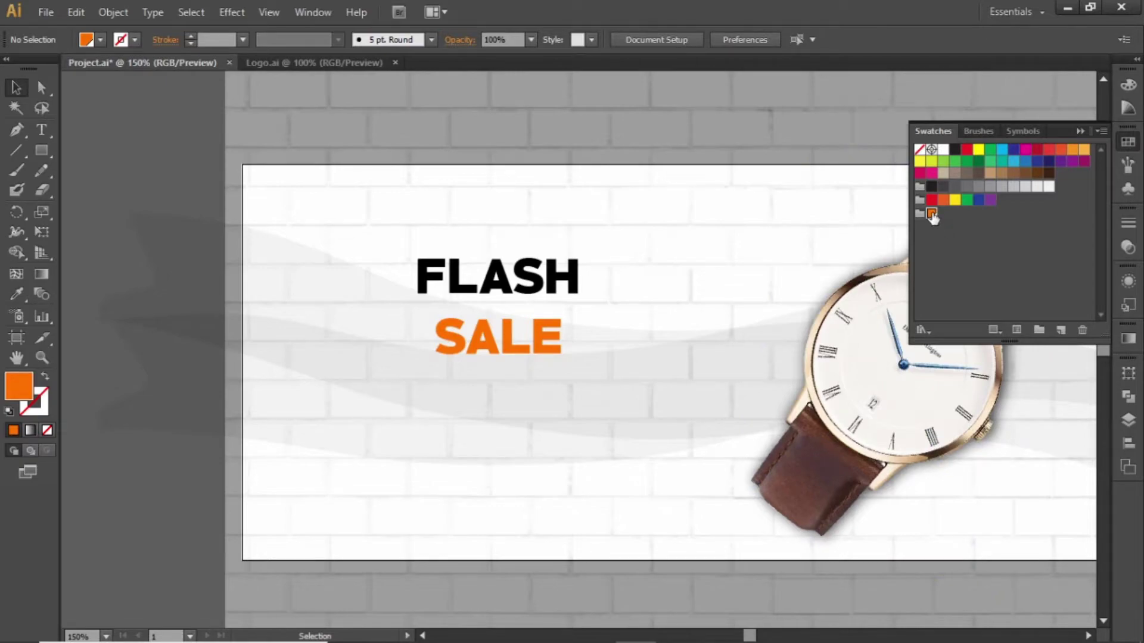
pyautogui.doubleClick(932, 215)
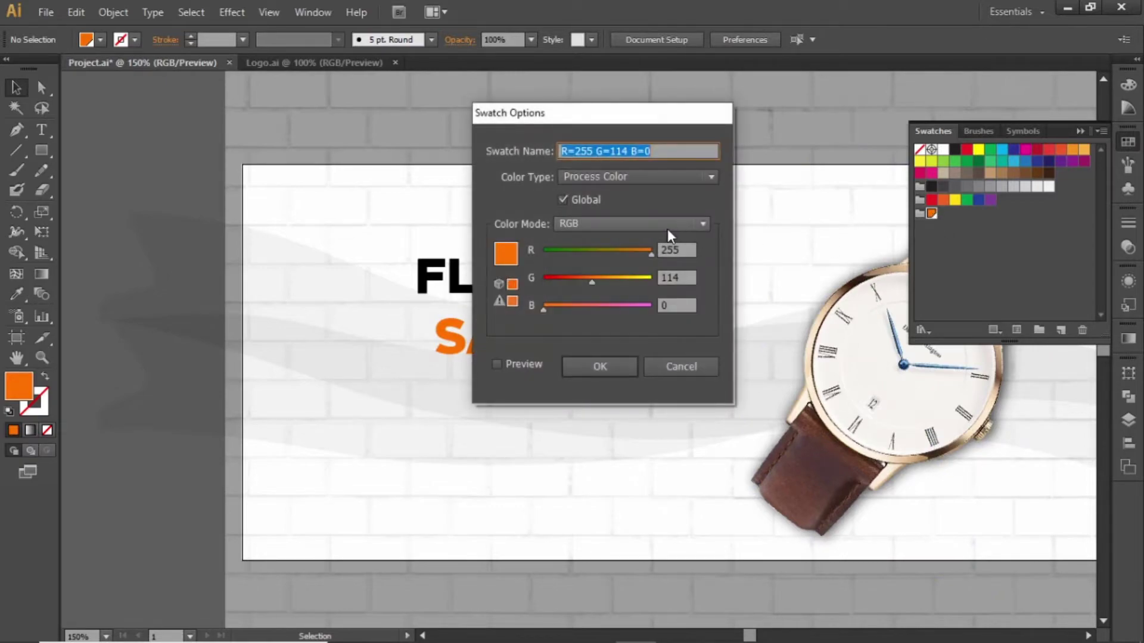
pyautogui.click(614, 366)
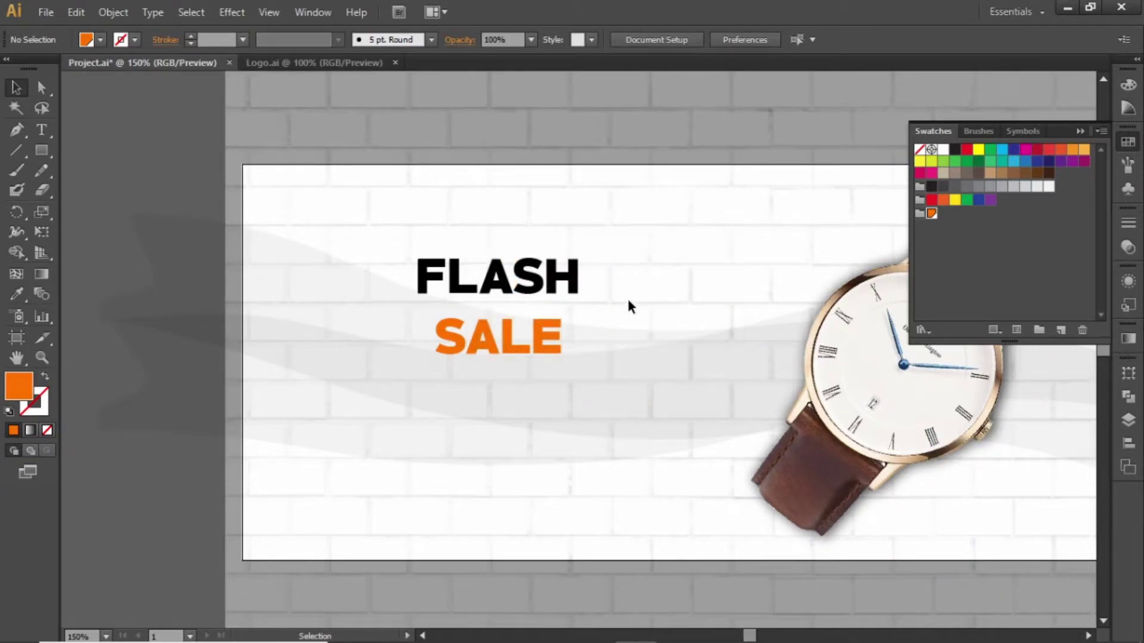
# Step: Enlarge SALE to 60 pt and nudge it down just below FLASH
pyautogui.click(550, 329)
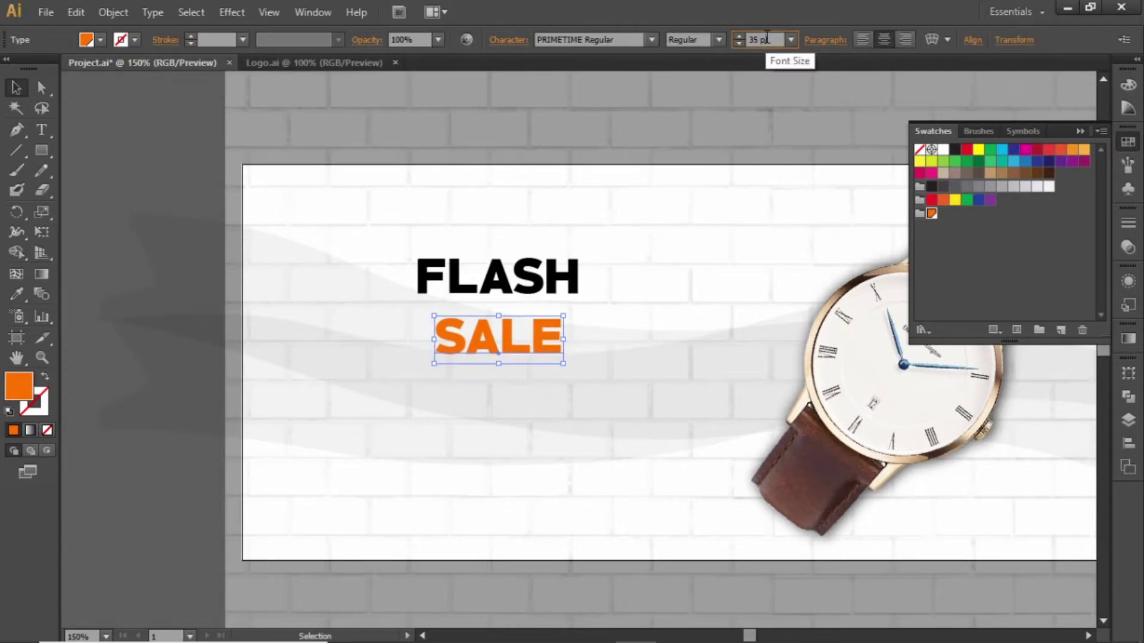
pyautogui.click(767, 39)
pyautogui.write('50')
pyautogui.press('Return')
pyautogui.write('60')
pyautogui.press('Return')
pyautogui.press('Escape')
pyautogui.hotkey('shift', 'Down')
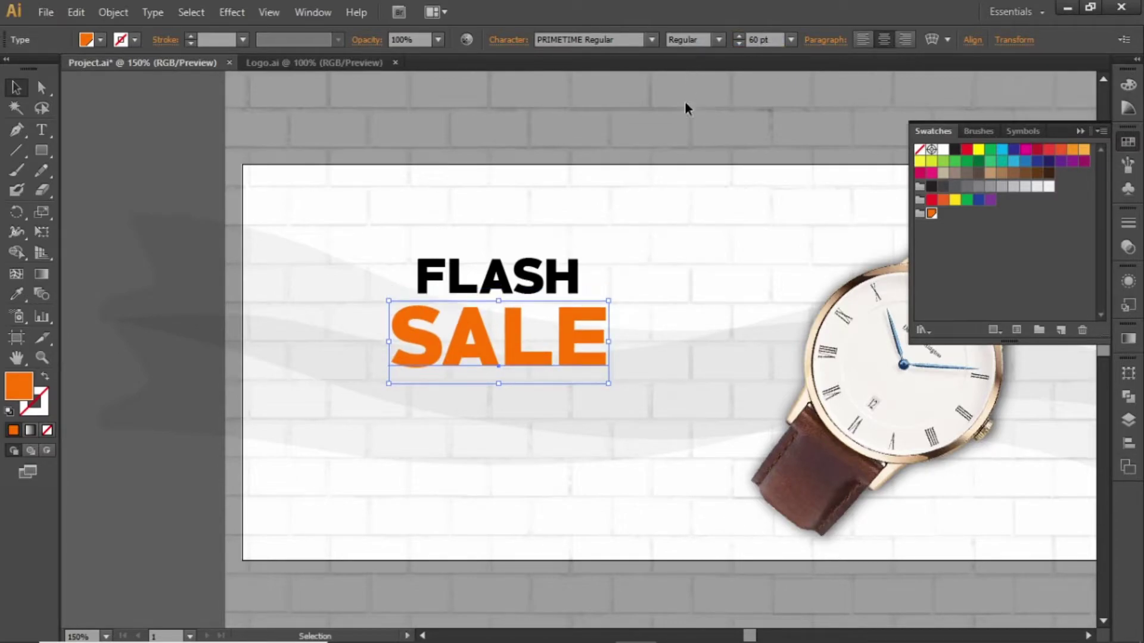
pyautogui.click(629, 284)
pyautogui.moveTo(638, 274); pyautogui.dragTo(606, 218)
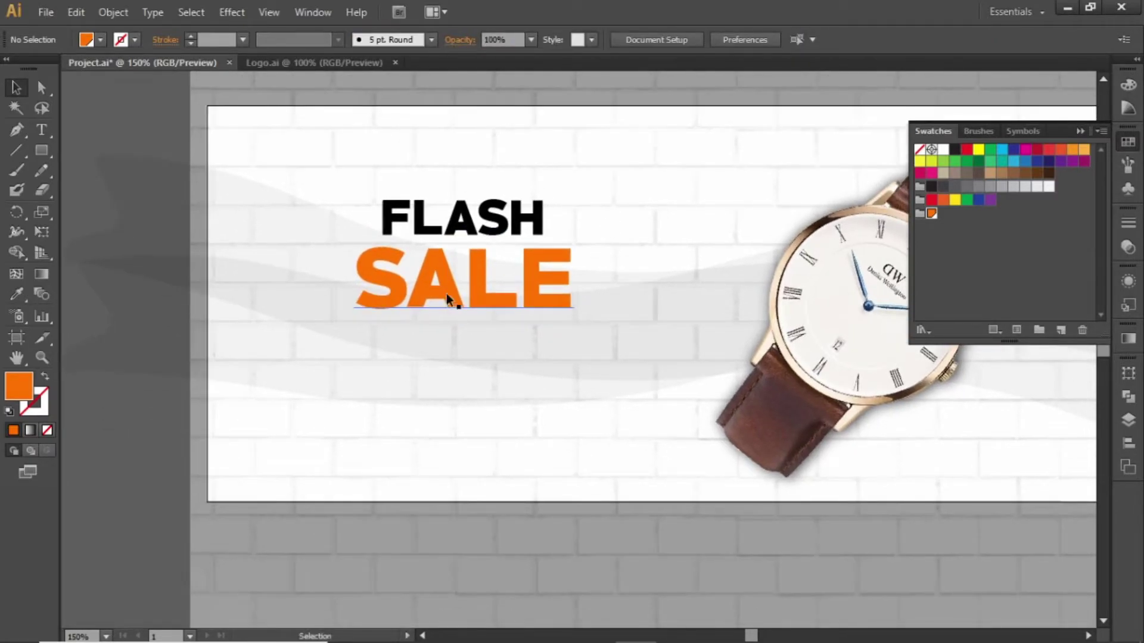
# Step: Draw a thin bar below SALE and fill it with black (000000)
pyautogui.click(41, 151)
pyautogui.moveTo(362, 336); pyautogui.dragTo(483, 360)
pyautogui.press('v')
pyautogui.doubleClick(19, 385)
pyautogui.write('000000')
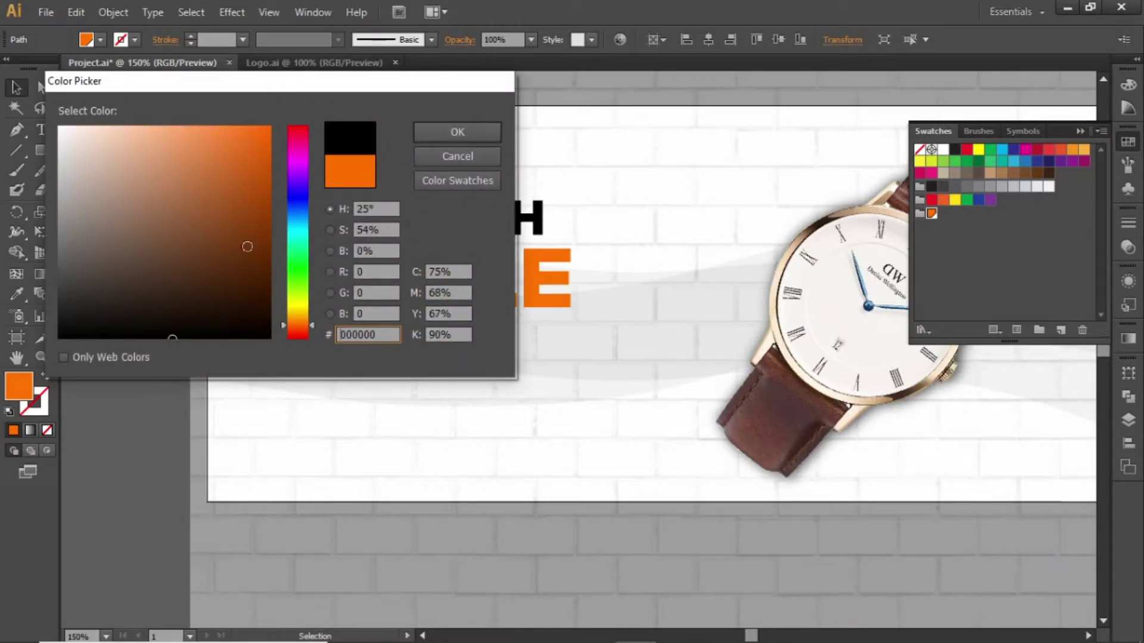
pyautogui.click(441, 134)
# Step: Zoom in on the black bar and type SPECIAL just below it
pyautogui.press('z')
pyautogui.moveTo(289, 259); pyautogui.dragTo(679, 525)
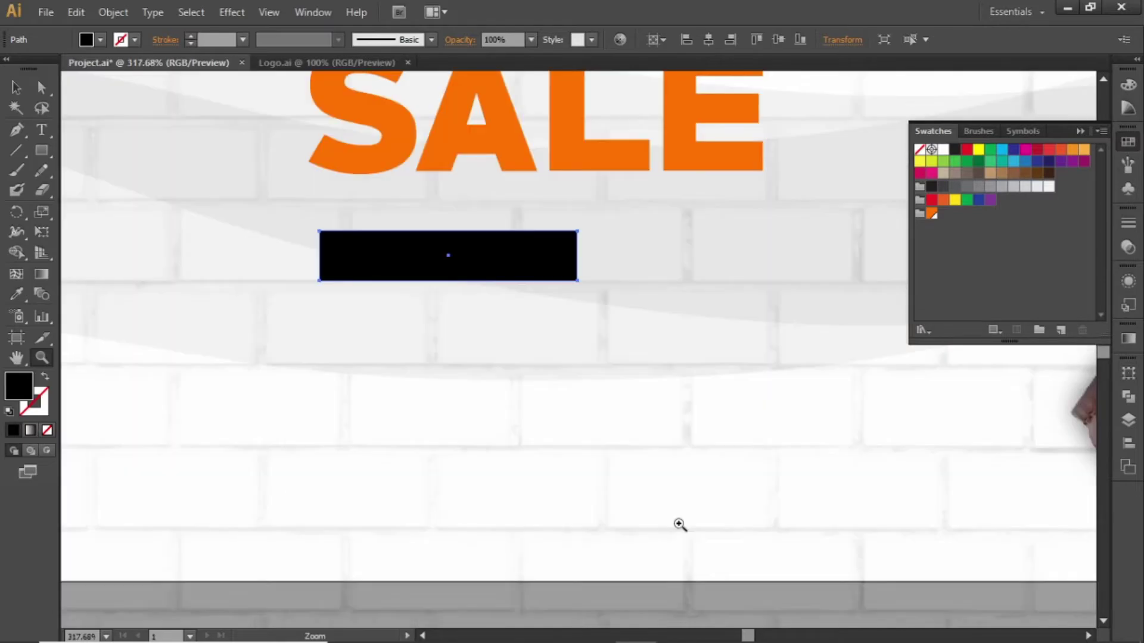
pyautogui.moveTo(598, 378); pyautogui.dragTo(630, 518)
pyautogui.press('v')
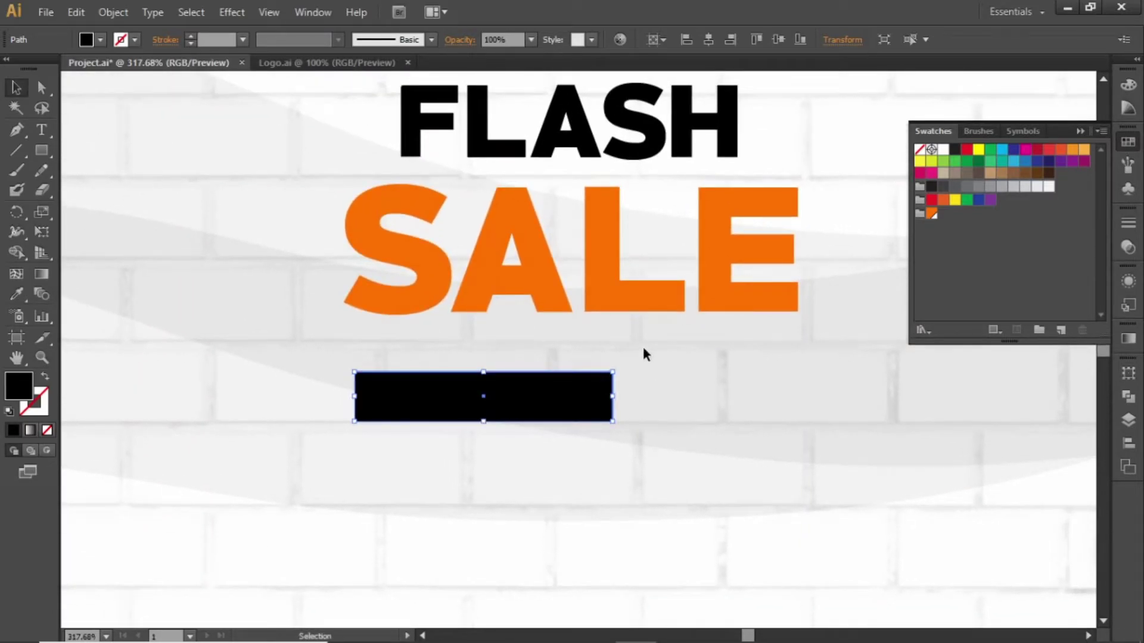
pyautogui.click(666, 430)
pyautogui.click(40, 132)
pyautogui.click(355, 498)
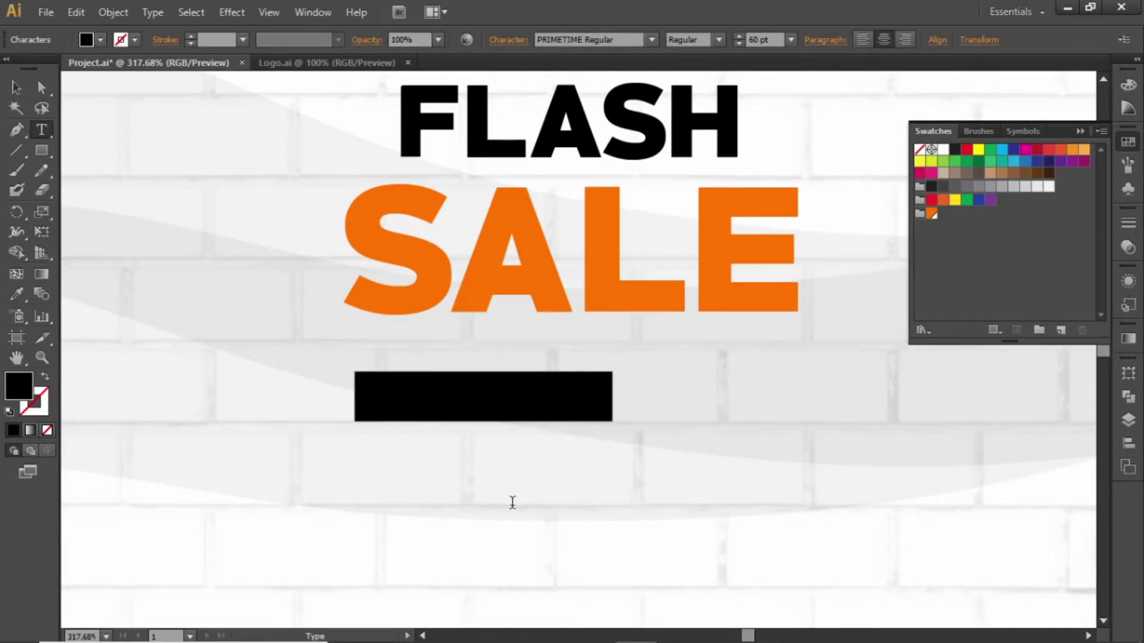
pyautogui.write('SPECIAL')
pyautogui.press('Escape')
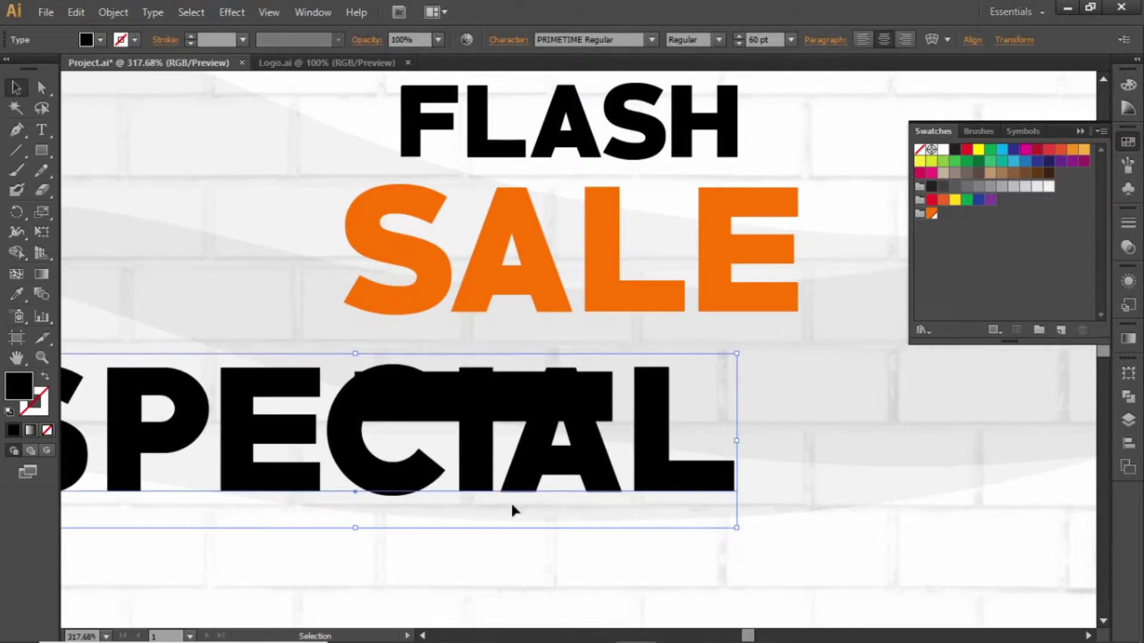
# Step: Make SPECIAL white and centre it horizontally and vertically on the black bar
pyautogui.moveTo(465, 462); pyautogui.dragTo(660, 532)
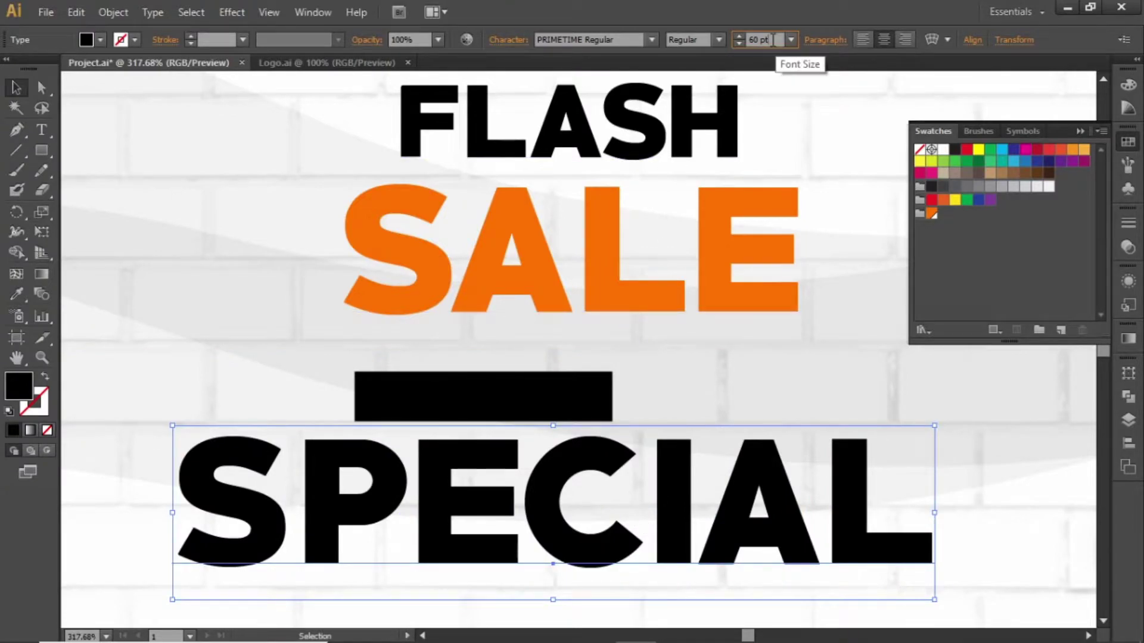
pyautogui.scroll(-20, 772, 40)
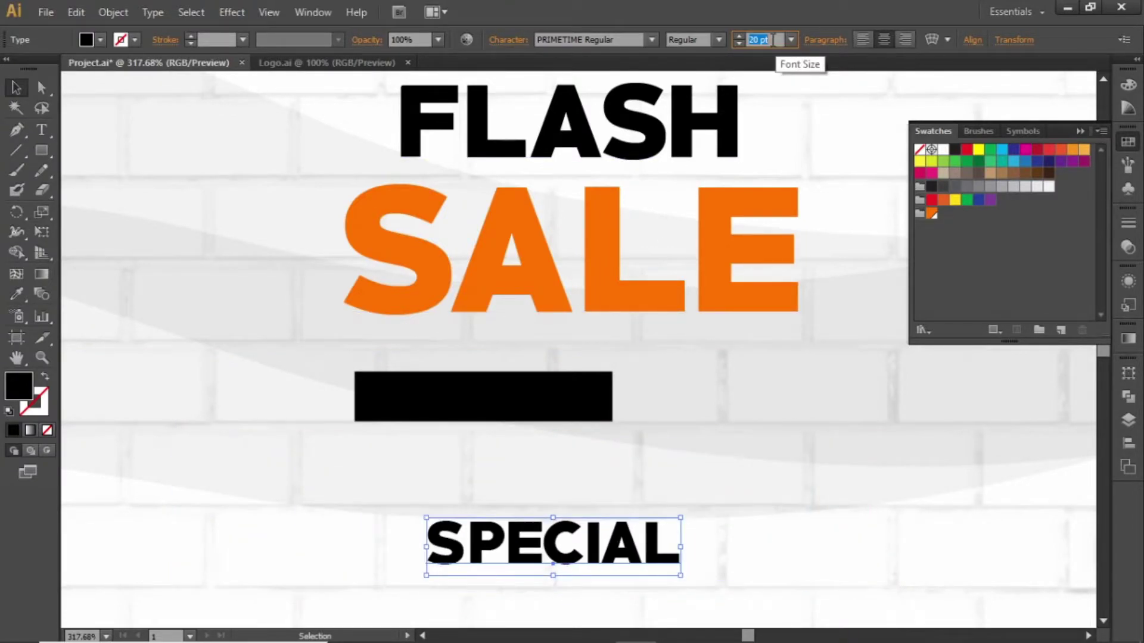
pyautogui.moveTo(640, 551); pyautogui.dragTo(727, 415)
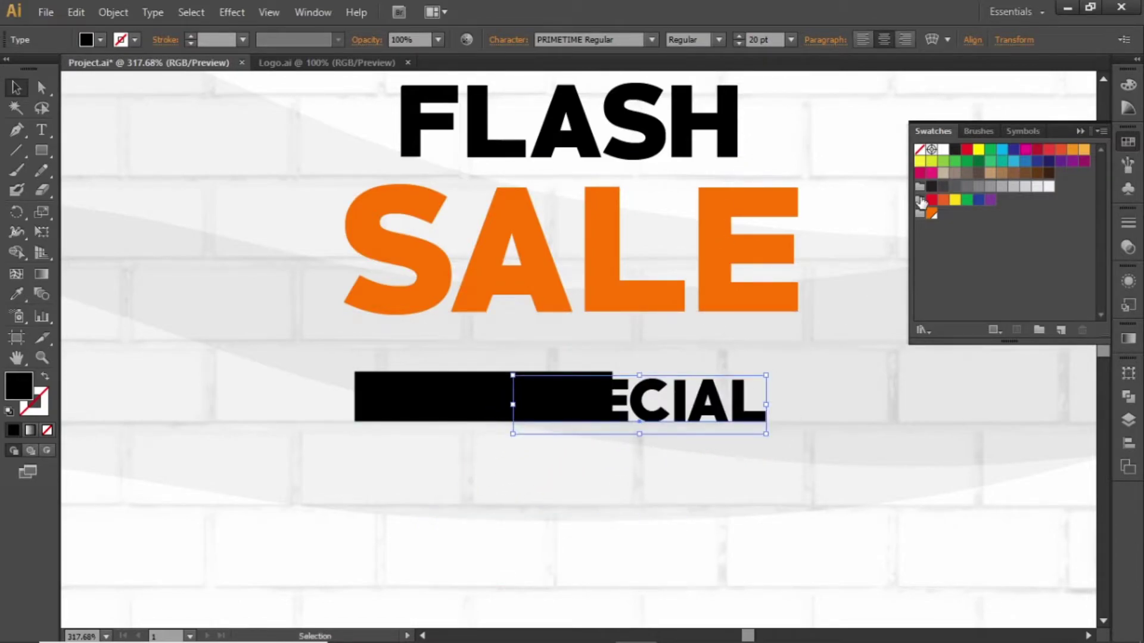
pyautogui.click(943, 149)
pyautogui.moveTo(590, 392); pyautogui.dragTo(516, 392)
pyautogui.keyDown('shift'); pyautogui.click(394, 394); pyautogui.keyUp('shift')
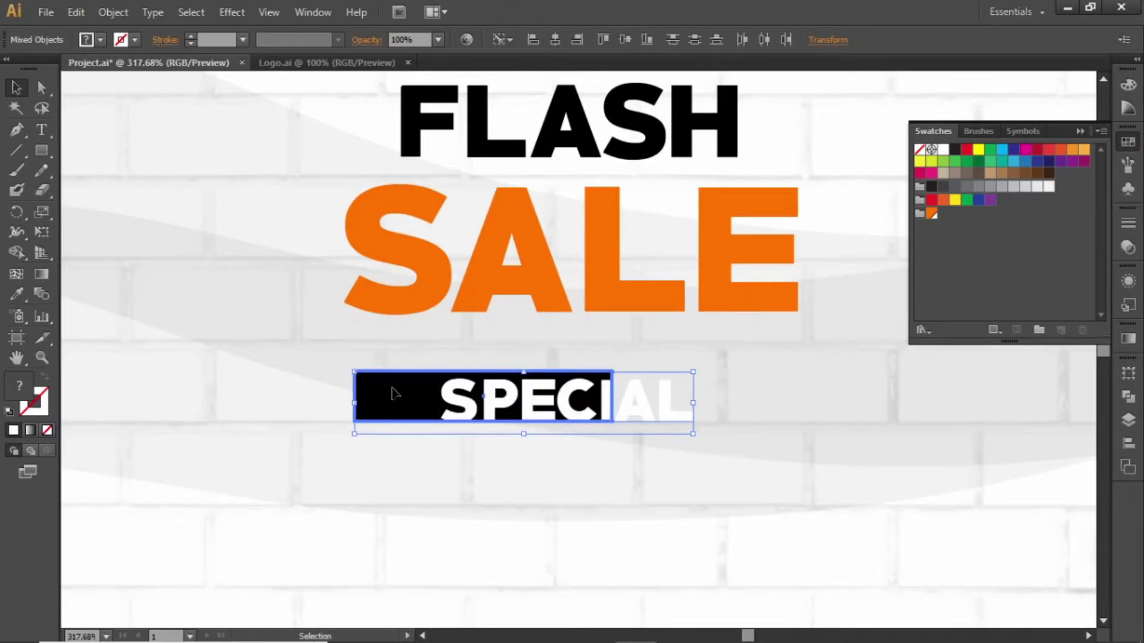
pyautogui.click(558, 40)
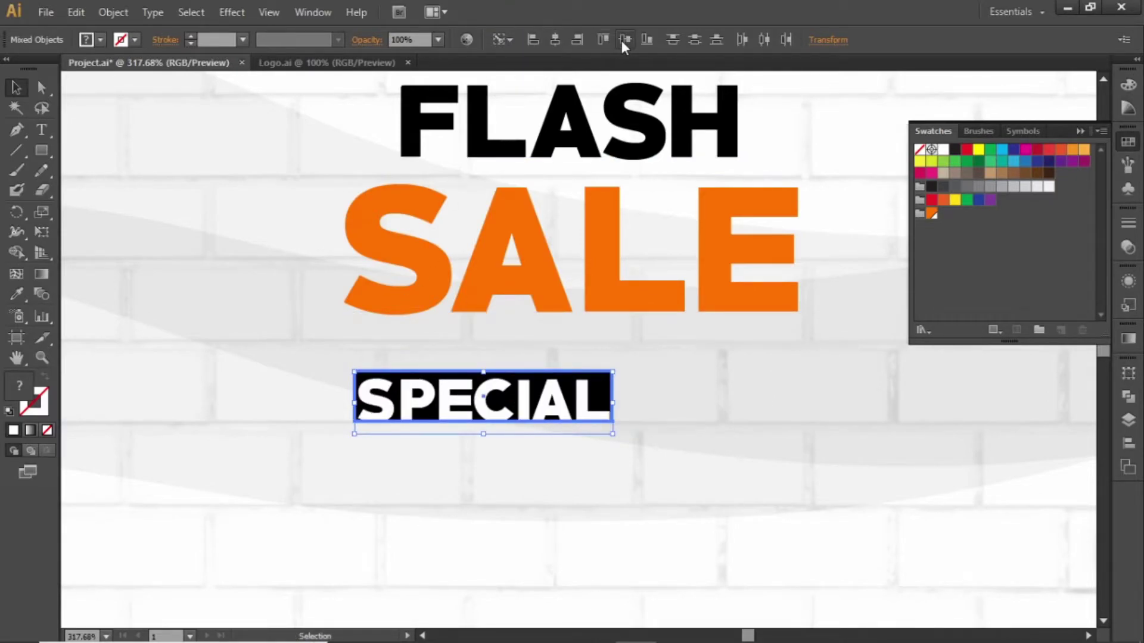
pyautogui.click(622, 40)
pyautogui.click(712, 337)
# Step: Reduce the SPECIAL text to 14 pt so it fits inside the bar
pyautogui.click(593, 396)
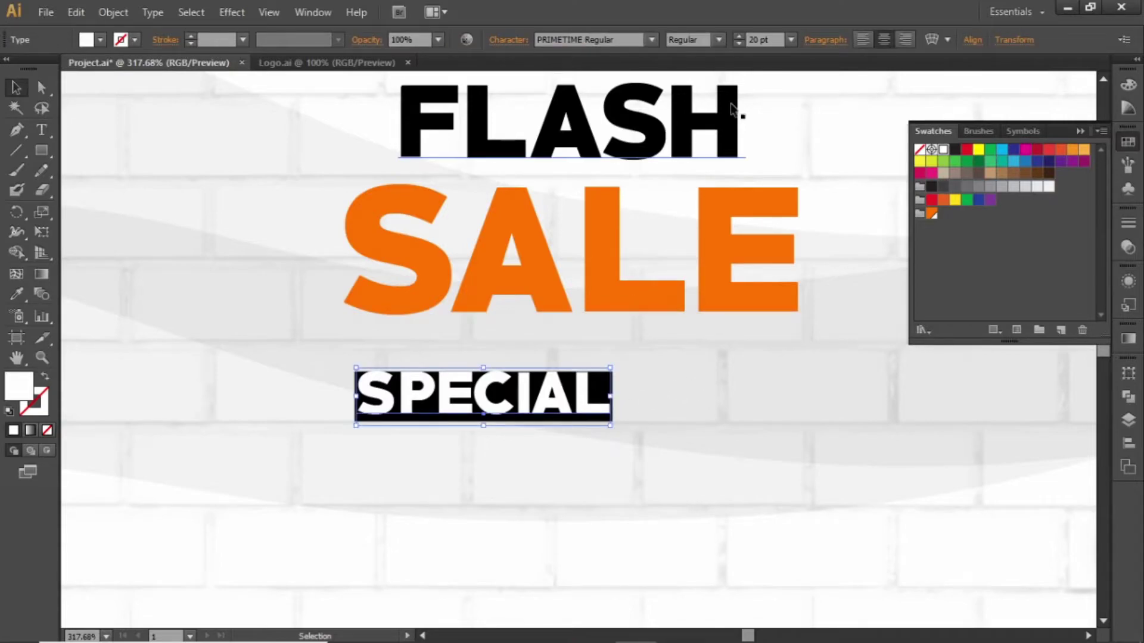
pyautogui.click(764, 39)
pyautogui.press('Down')
pyautogui.press('Down')
pyautogui.press('Down')
pyautogui.press('Down')
pyautogui.press('Down')
pyautogui.press('Down')
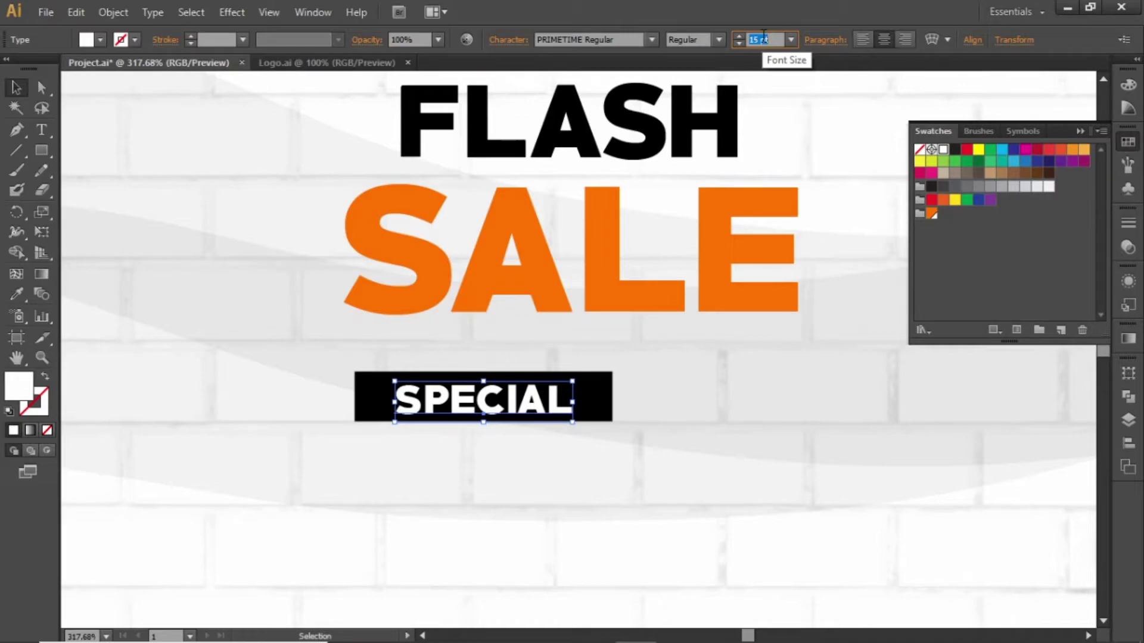
pyautogui.press('Down')
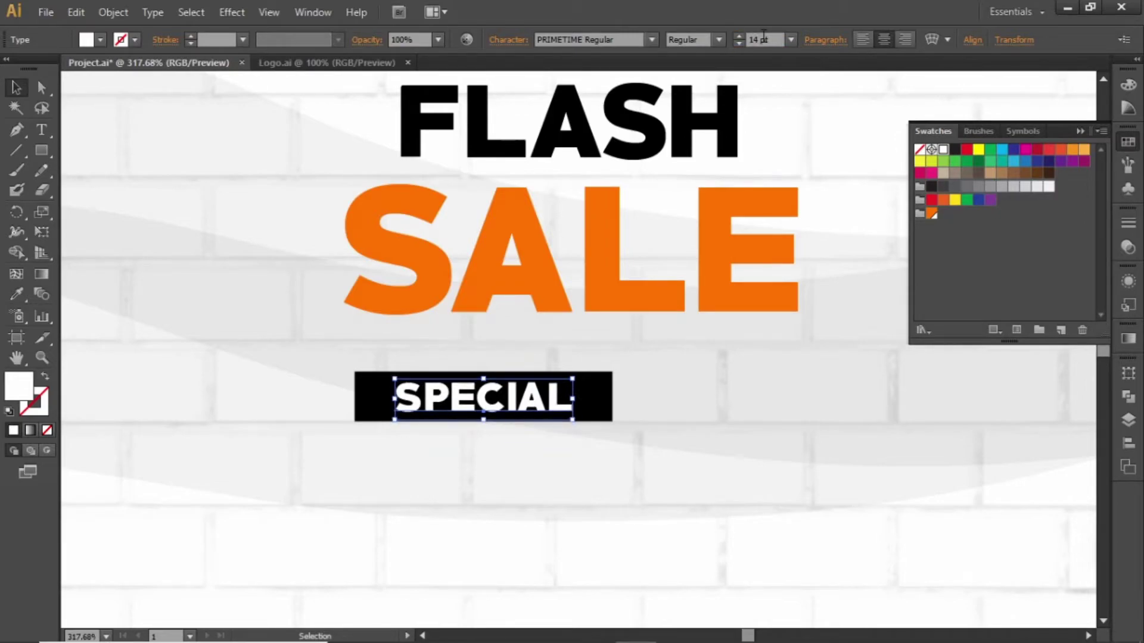
pyautogui.click(741, 289)
pyautogui.click(760, 401)
pyautogui.moveTo(761, 401); pyautogui.dragTo(596, 284)
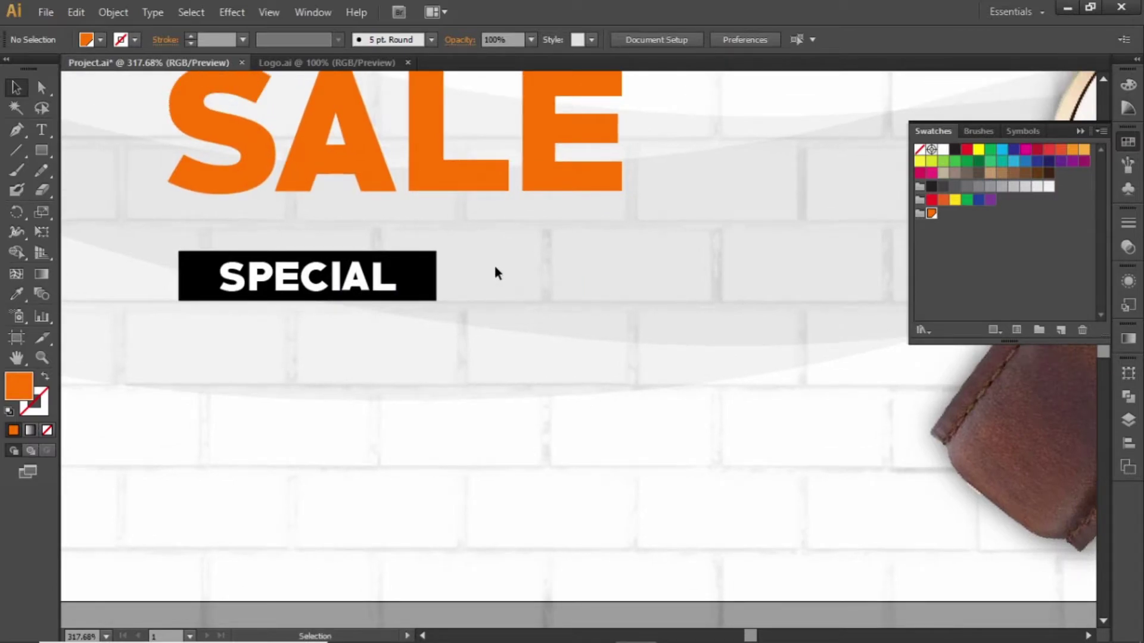
# Step: Duplicate the SPECIAL bar below and right, retyping its text as OFFER
pyautogui.moveTo(444, 283); pyautogui.dragTo(528, 349)
pyautogui.click(678, 281)
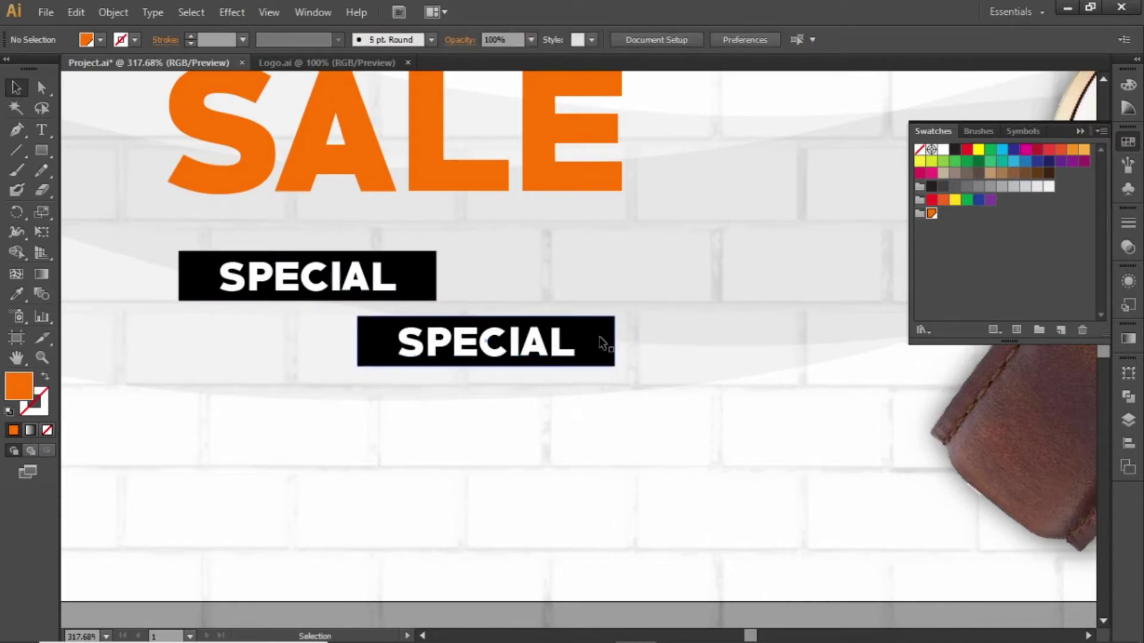
pyautogui.doubleClick(555, 339)
pyautogui.doubleClick(553, 340)
pyautogui.write('OFFER')
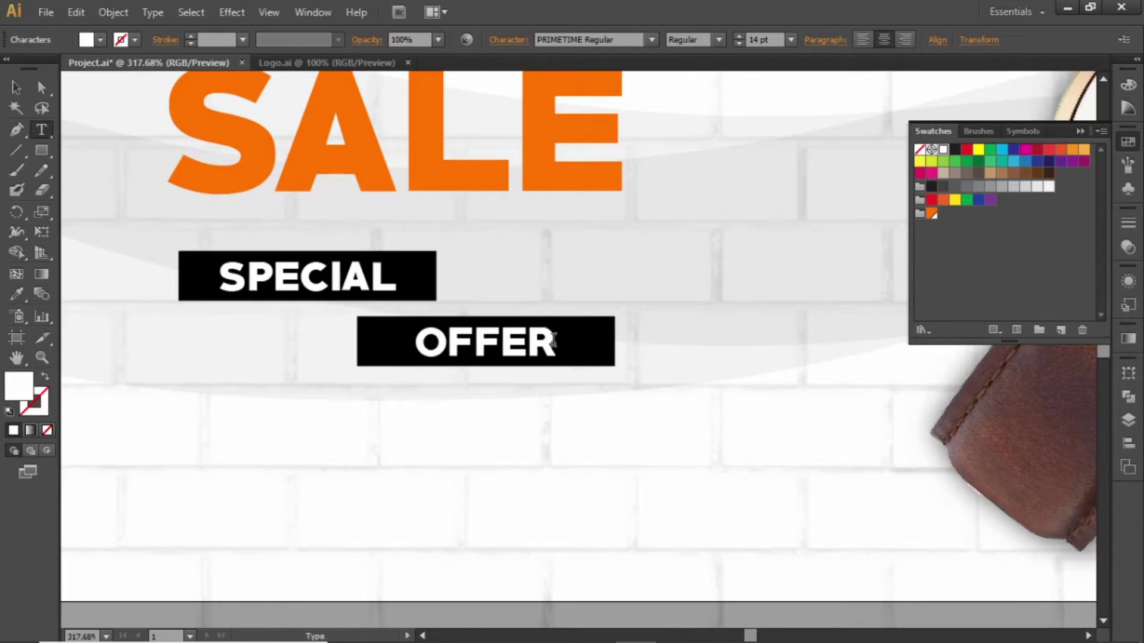
pyautogui.press('Escape')
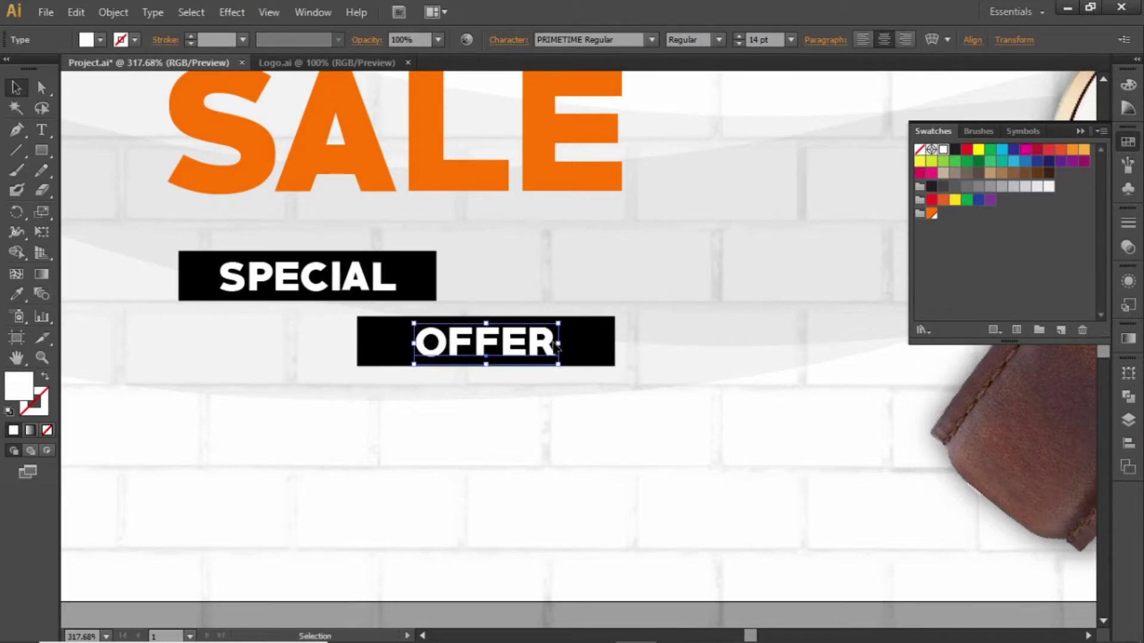
# Step: Fill the OFFER bar orange, then select the whole headline and bars
pyautogui.click(595, 351)
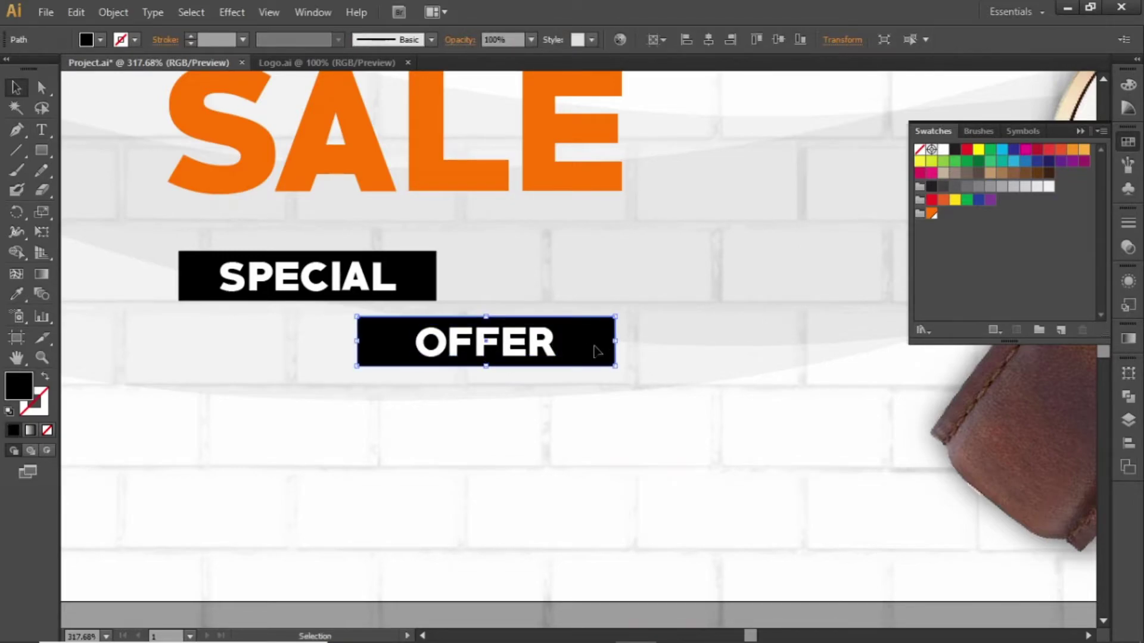
pyautogui.click(933, 215)
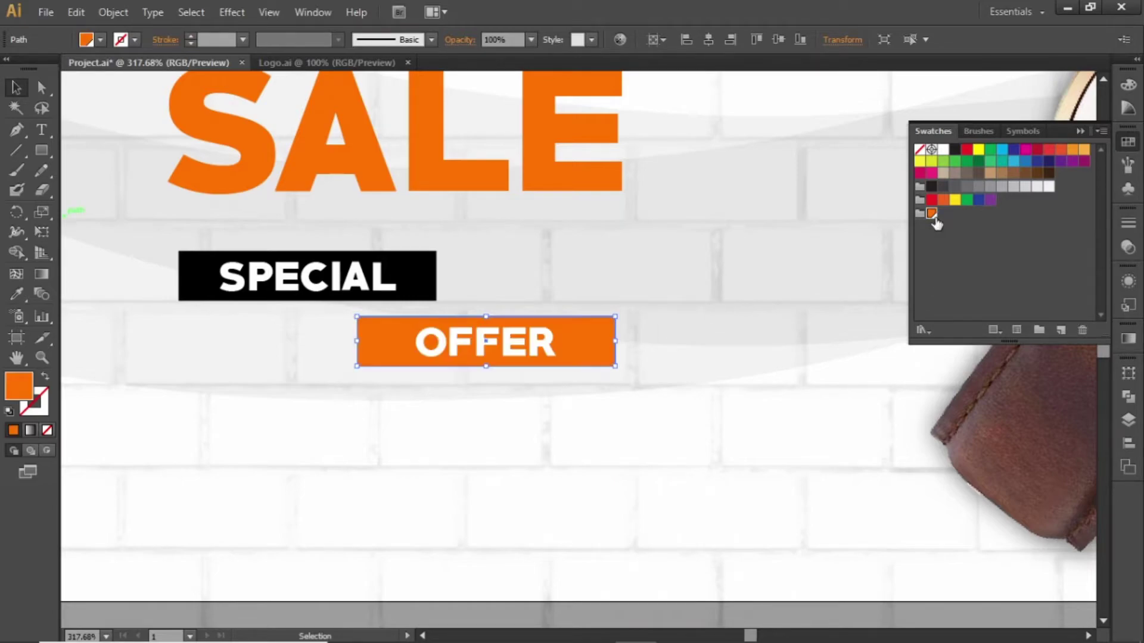
pyautogui.click(786, 307)
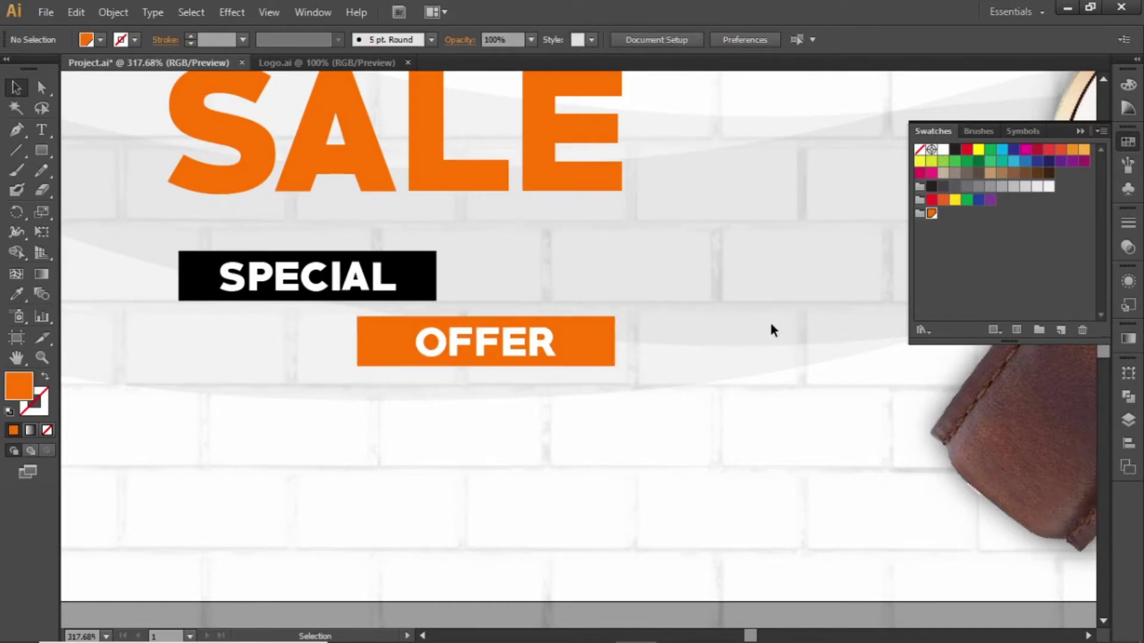
pyautogui.hotkey('ctrl', '-')
pyautogui.hotkey('ctrl', '-')
pyautogui.press('space')
pyautogui.moveTo(687, 245); pyautogui.dragTo(675, 324)
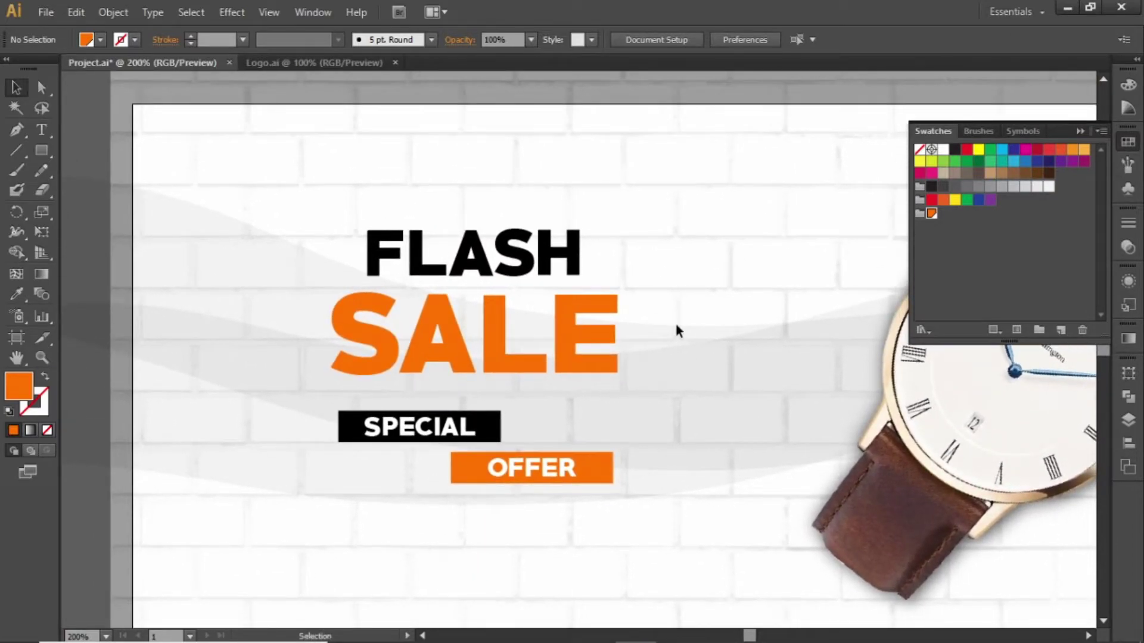
pyautogui.moveTo(666, 208); pyautogui.dragTo(322, 487)
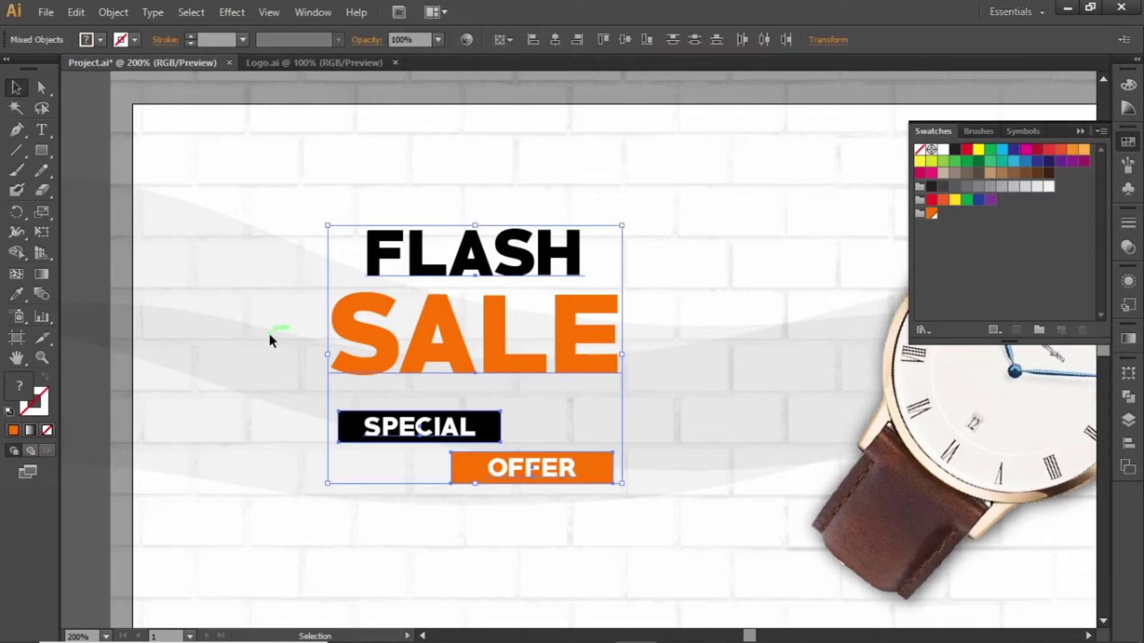
pyautogui.click(41, 232)
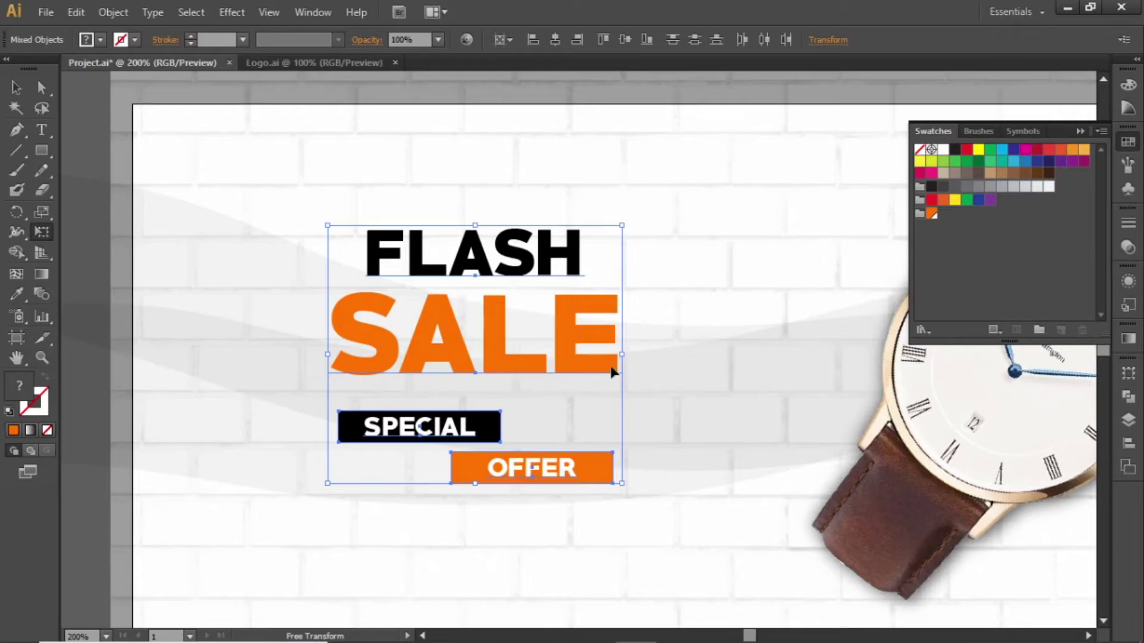
# Step: Slant the headline block upward to the right and nudge FLASH rightward
pyautogui.moveTo(622, 354); pyautogui.dragTo(622, 318)
pyautogui.press('v')
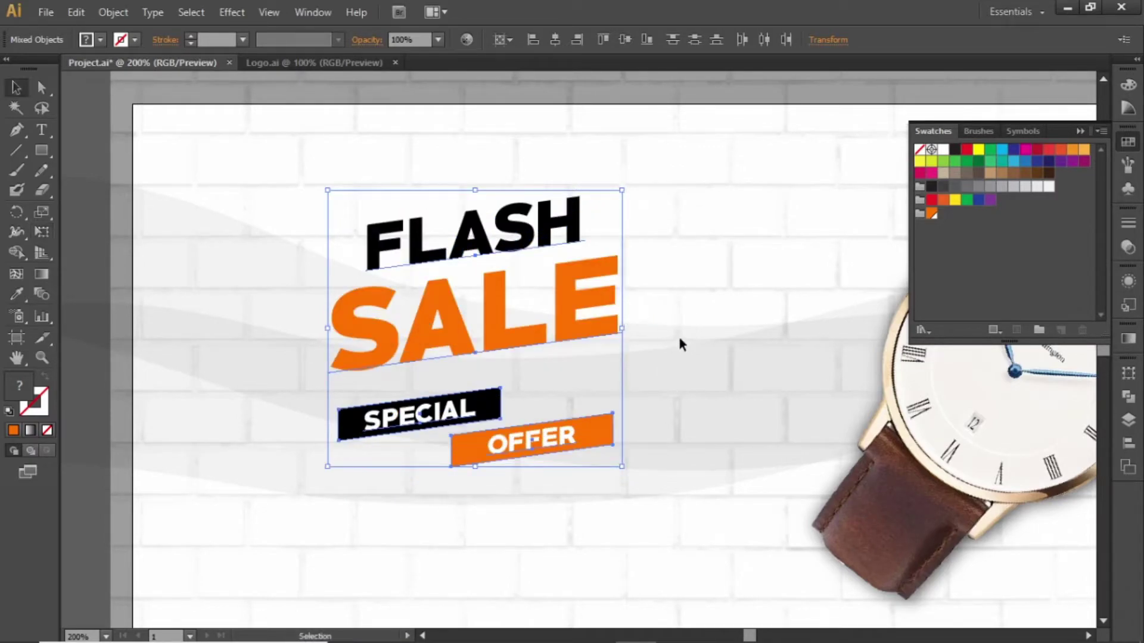
pyautogui.click(718, 304)
pyautogui.hotkey('ctrl', '-')
pyautogui.moveTo(694, 301); pyautogui.dragTo(628, 273)
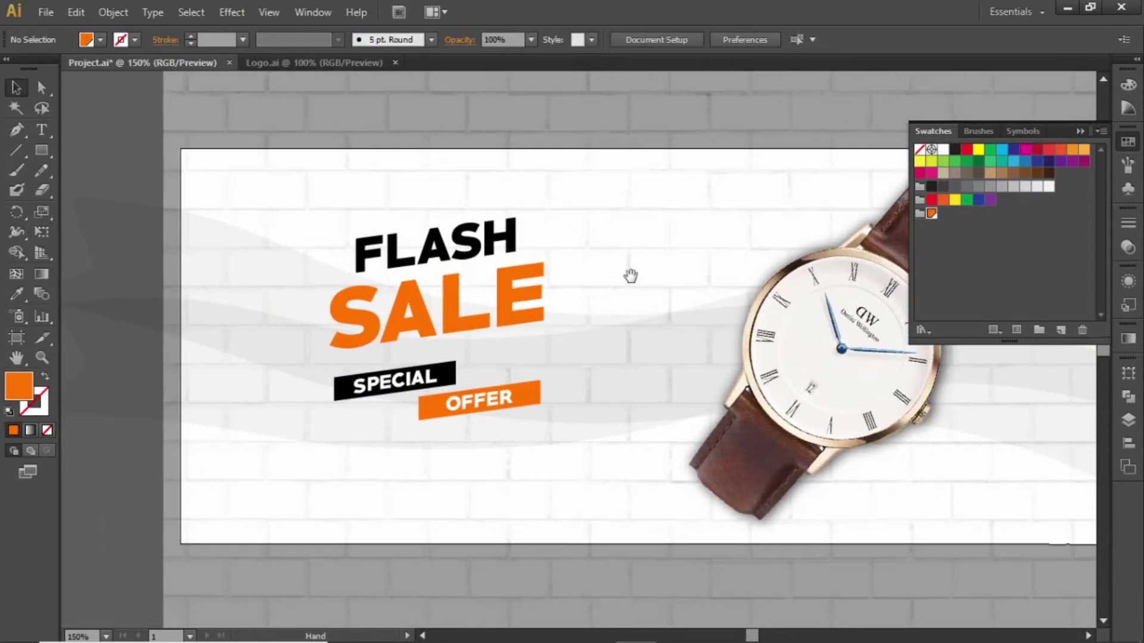
pyautogui.click(472, 241)
pyautogui.hotkey('shift', 'Right')
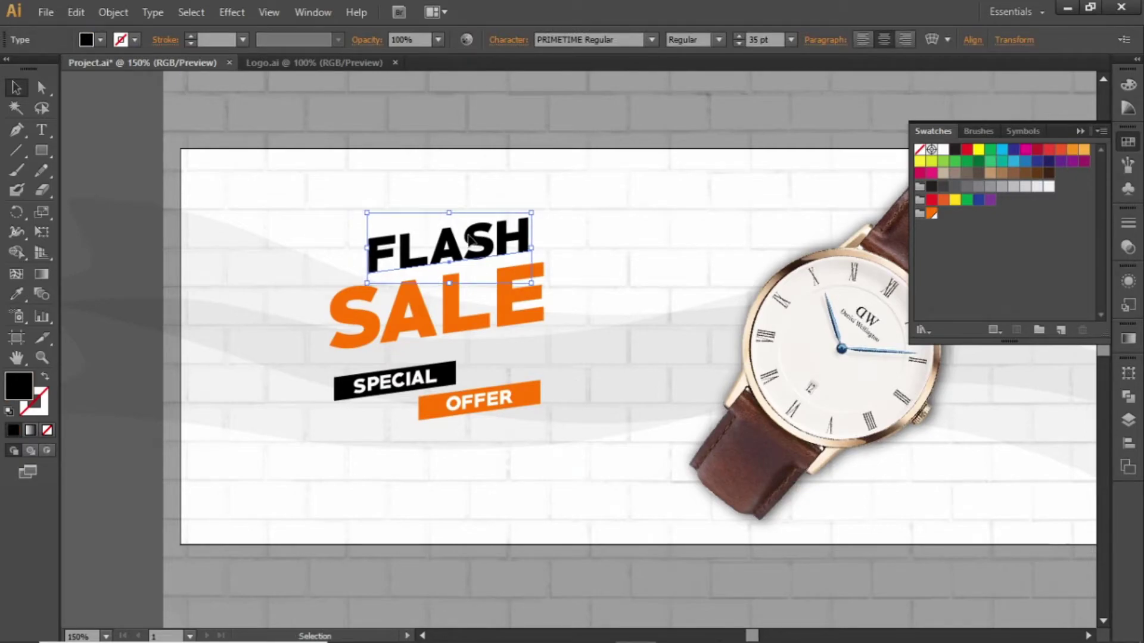
# Step: Nudge the SPECIAL and OFFER bars up and slightly right
pyautogui.moveTo(559, 346); pyautogui.dragTo(398, 437)
pyautogui.click(399, 437)
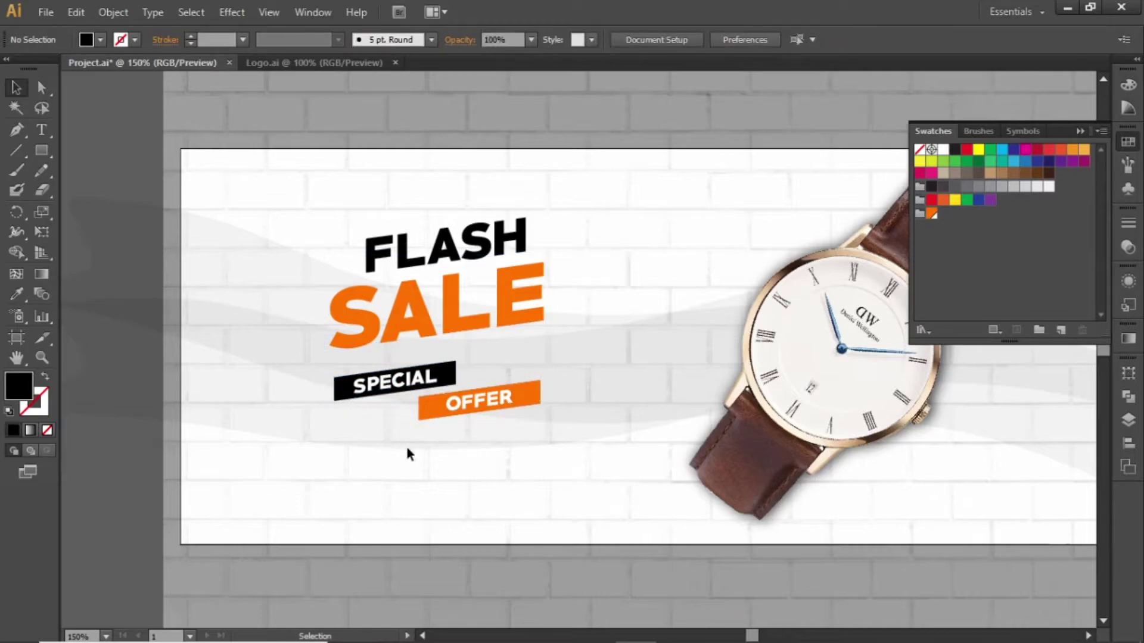
pyautogui.moveTo(473, 426); pyautogui.dragTo(384, 382)
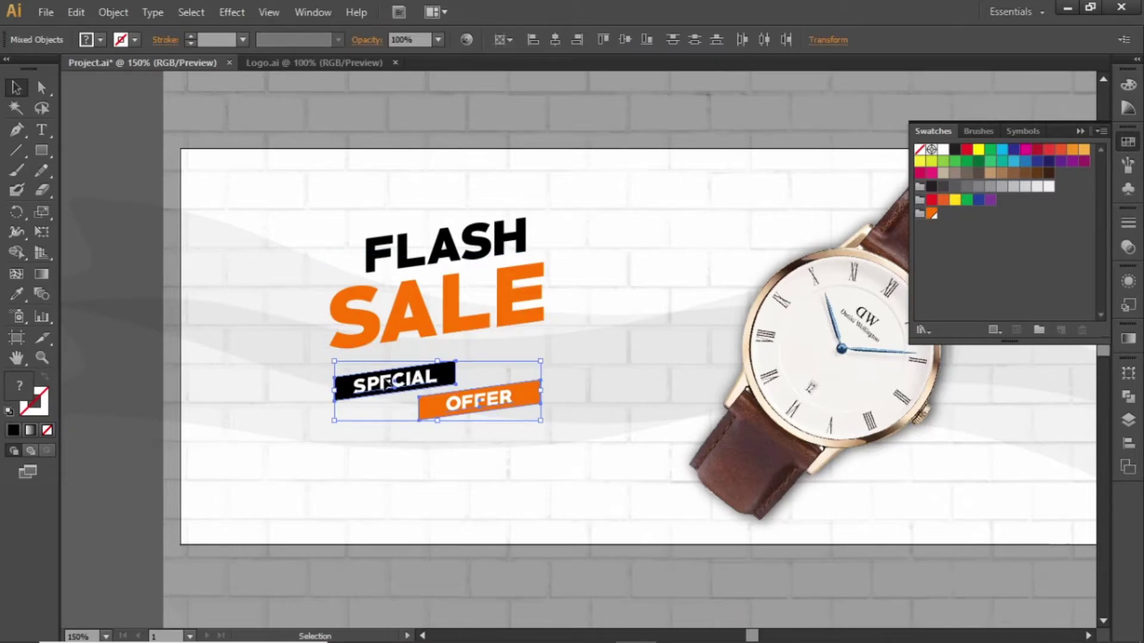
pyautogui.hotkey('shift', 'Up')
pyautogui.press('Right')
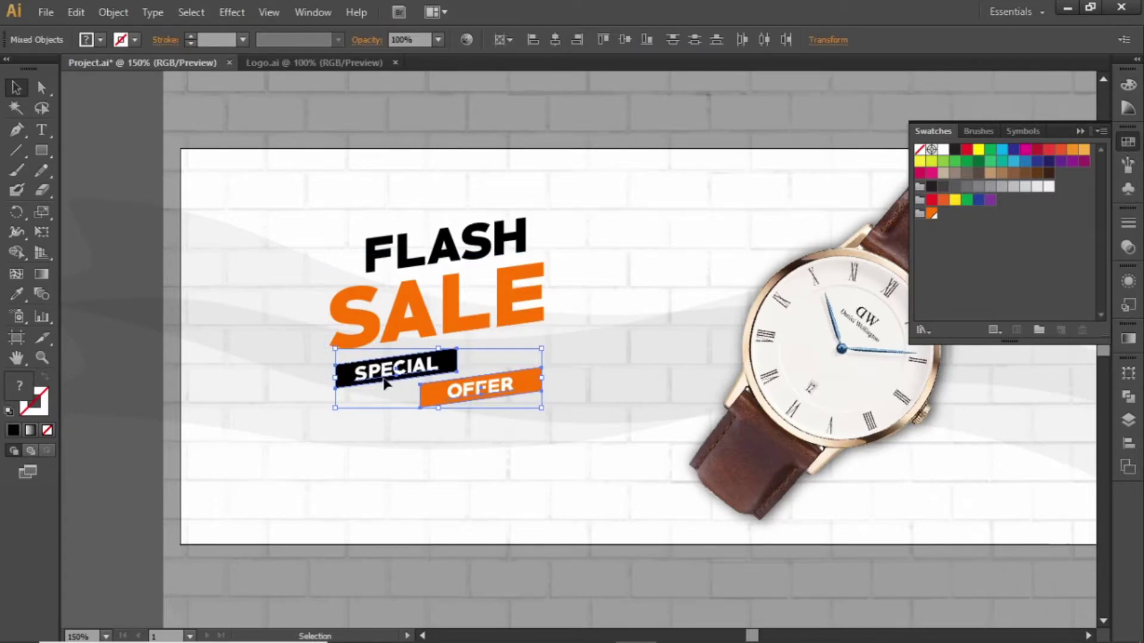
# Step: Widen the combined headline and offer group and shift it right and down beside the watch
pyautogui.moveTo(555, 194); pyautogui.dragTo(350, 435)
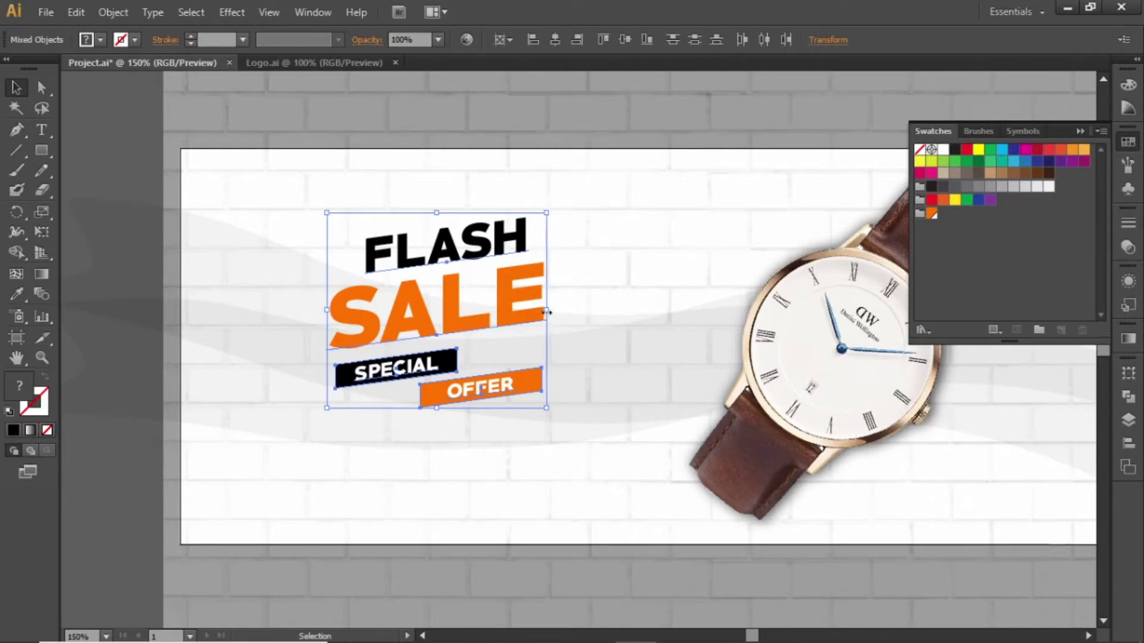
pyautogui.moveTo(546, 312); pyautogui.dragTo(570, 316)
pyautogui.hotkey('shift', 'Right')
pyautogui.hotkey('shift', 'Right')
pyautogui.hotkey('shift', 'Right')
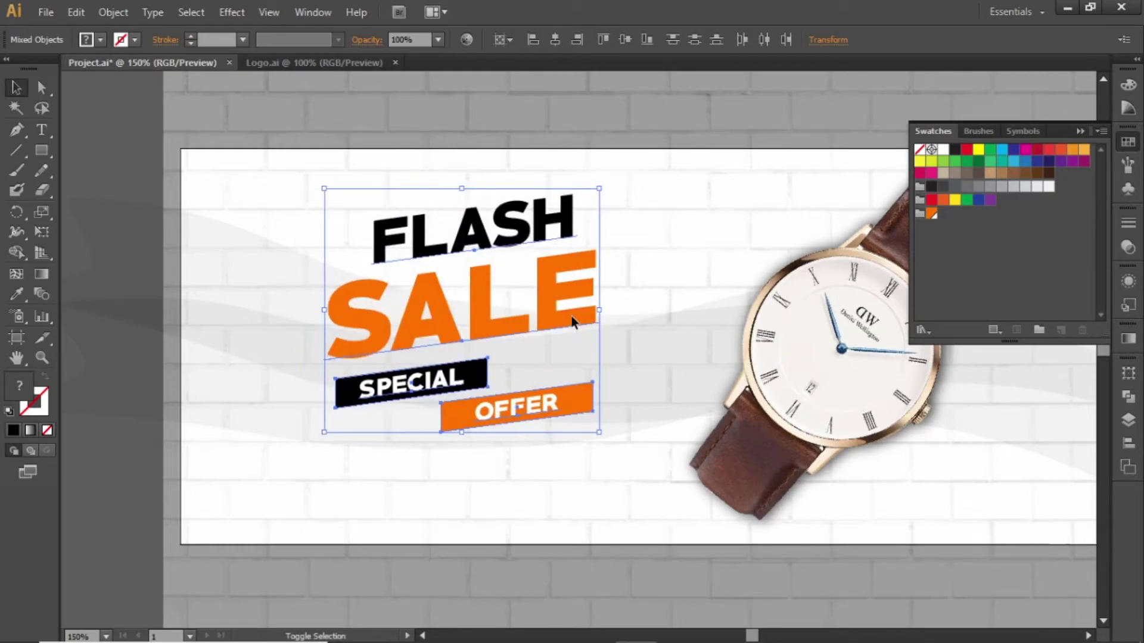
pyautogui.hotkey('shift', 'Right')
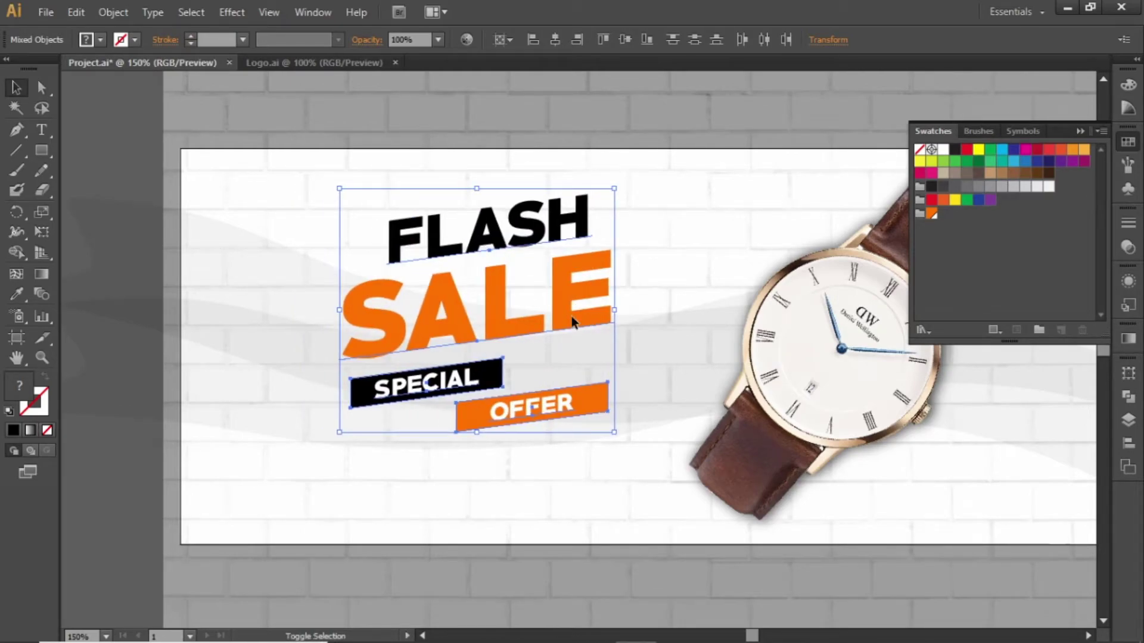
pyautogui.hotkey('shift', 'Down')
pyautogui.hotkey('shift', 'Left')
pyautogui.press('Down')
pyautogui.press('Down')
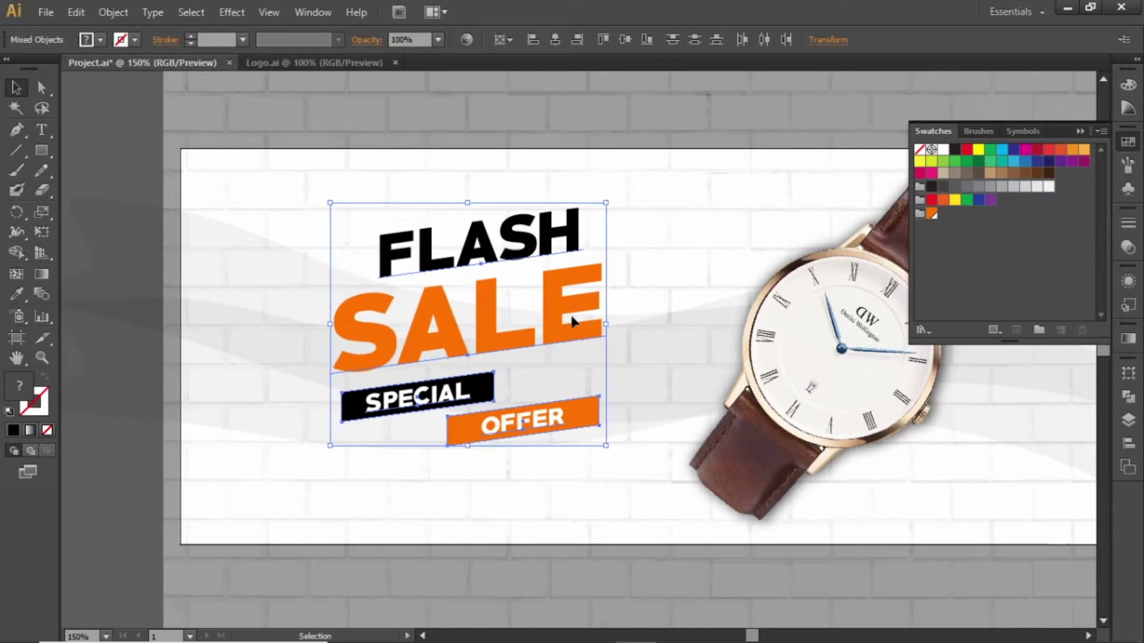
pyautogui.click(639, 313)
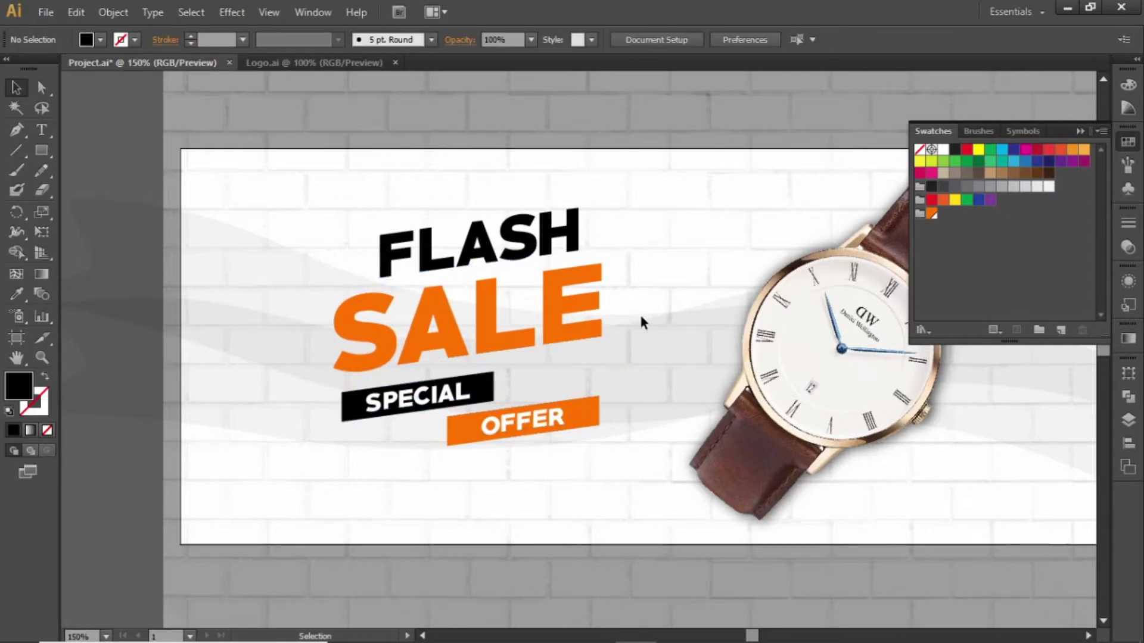
pyautogui.click(1079, 130)
pyautogui.moveTo(896, 264); pyautogui.dragTo(972, 336)
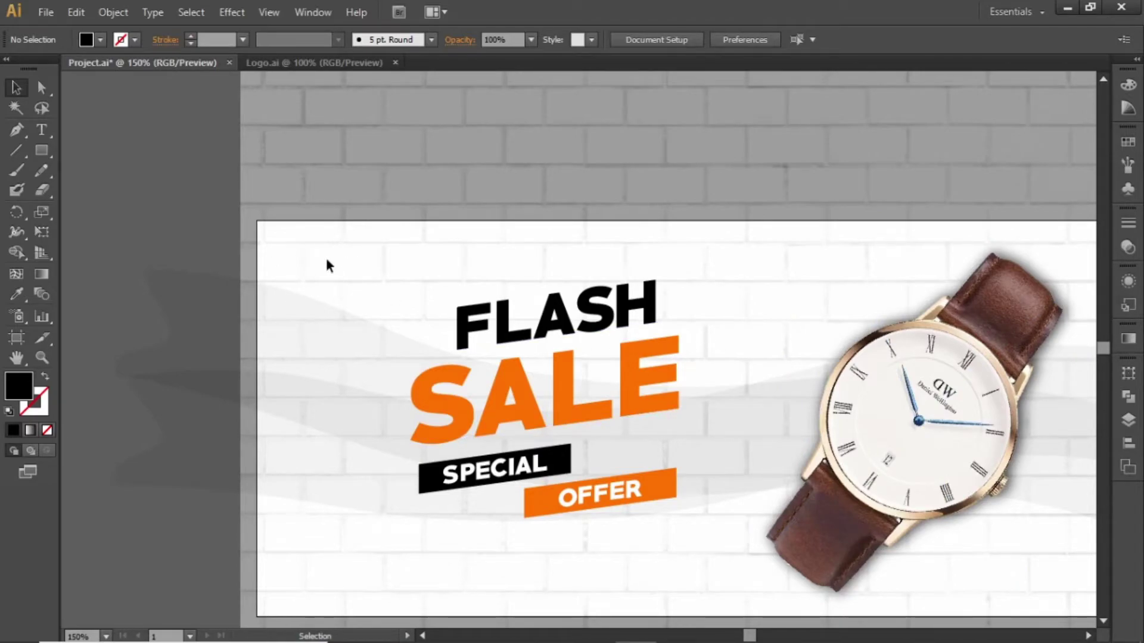
# Step: Drag the LOGO HERE logo from Logo.ai into the banner and shrink it top-left
pyautogui.click(321, 64)
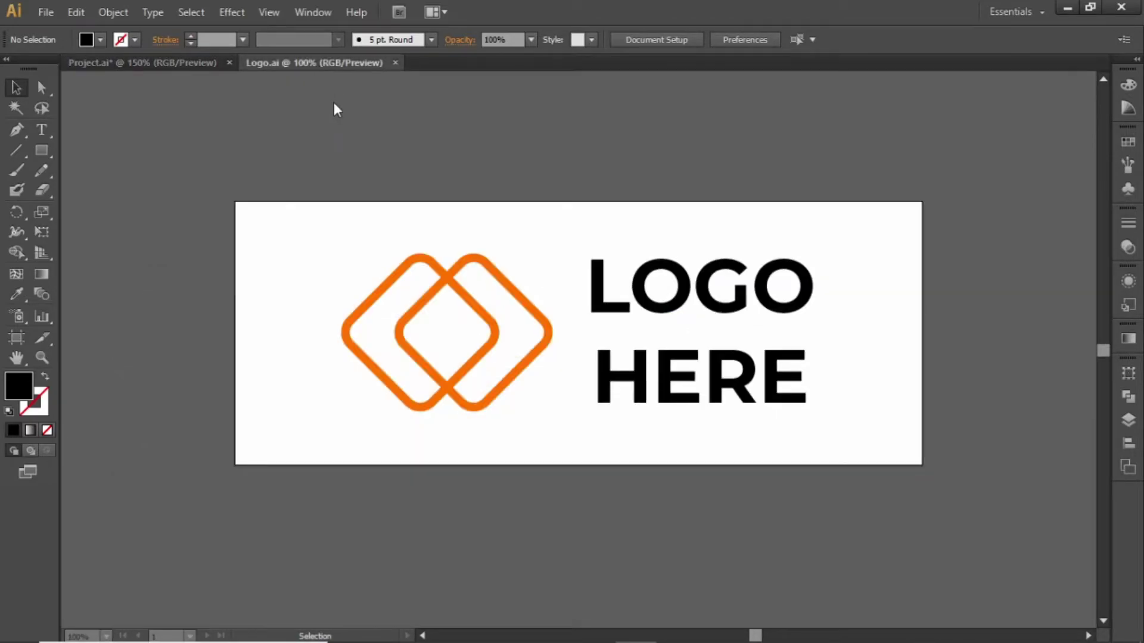
pyautogui.moveTo(345, 149); pyautogui.dragTo(725, 429)
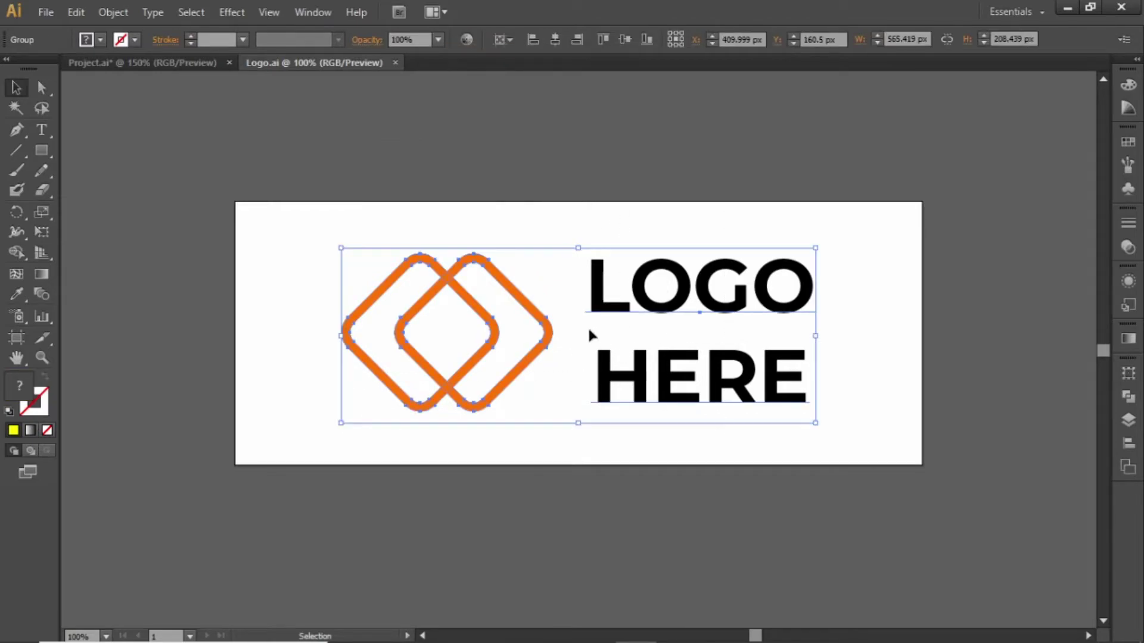
pyautogui.moveTo(600, 293); pyautogui.dragTo(398, 301)
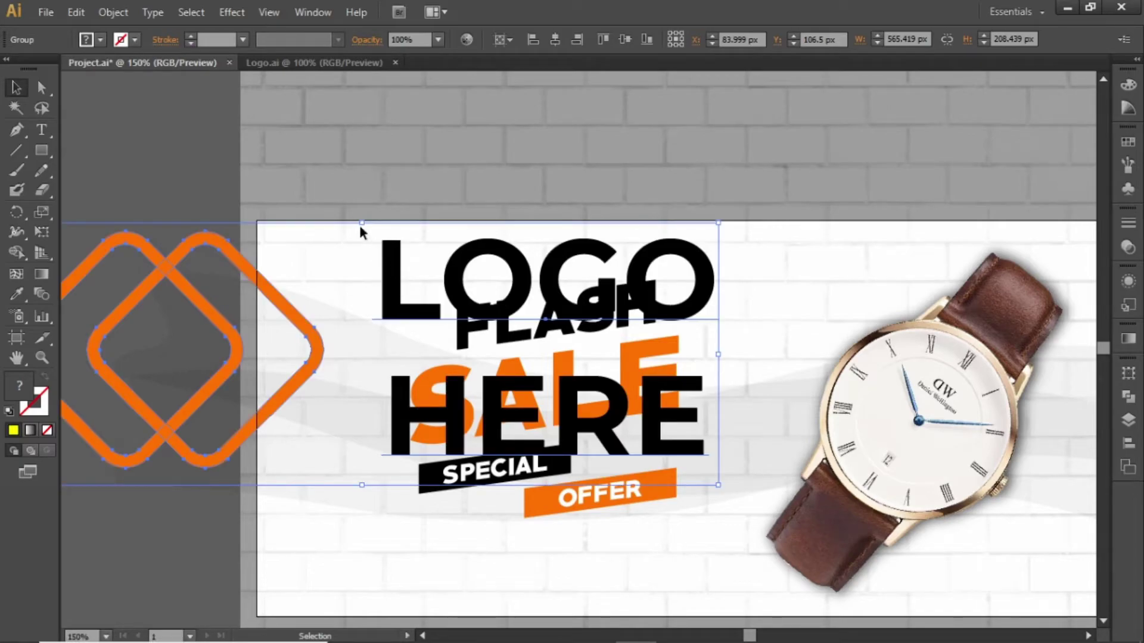
pyautogui.moveTo(361, 223); pyautogui.dragTo(340, 255)
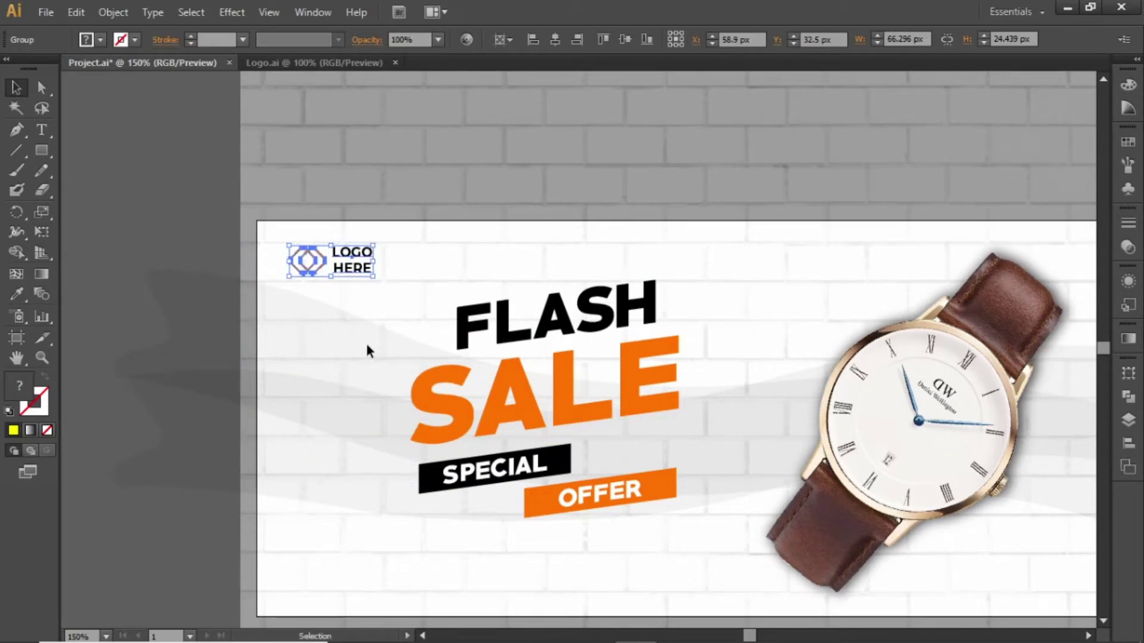
pyautogui.click(367, 346)
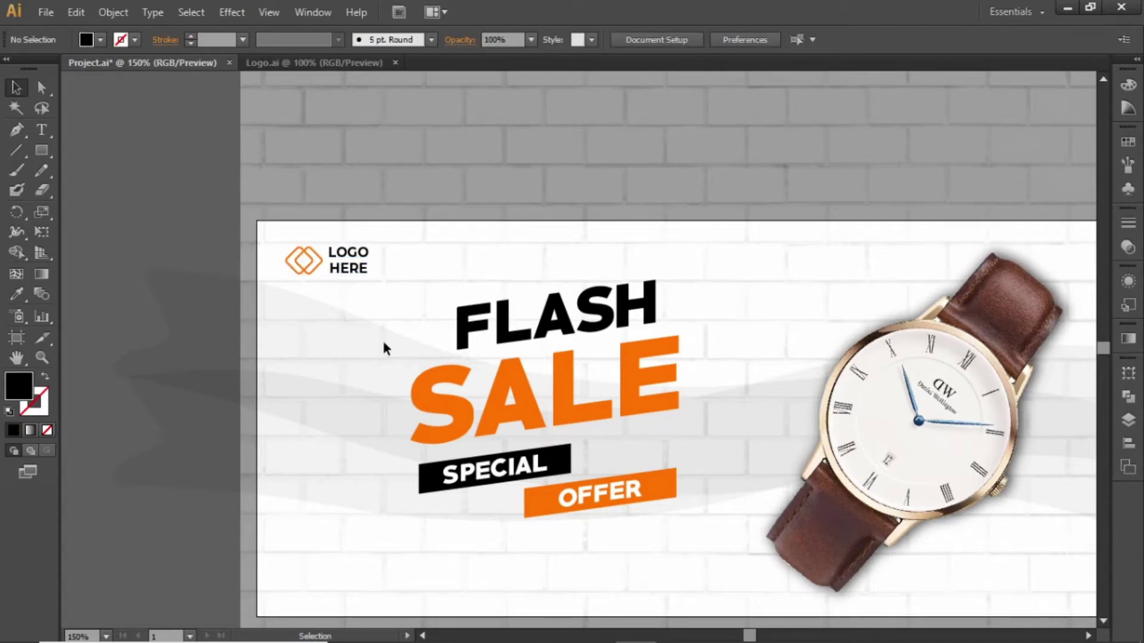
pyautogui.hotkey('ctrl', '0')
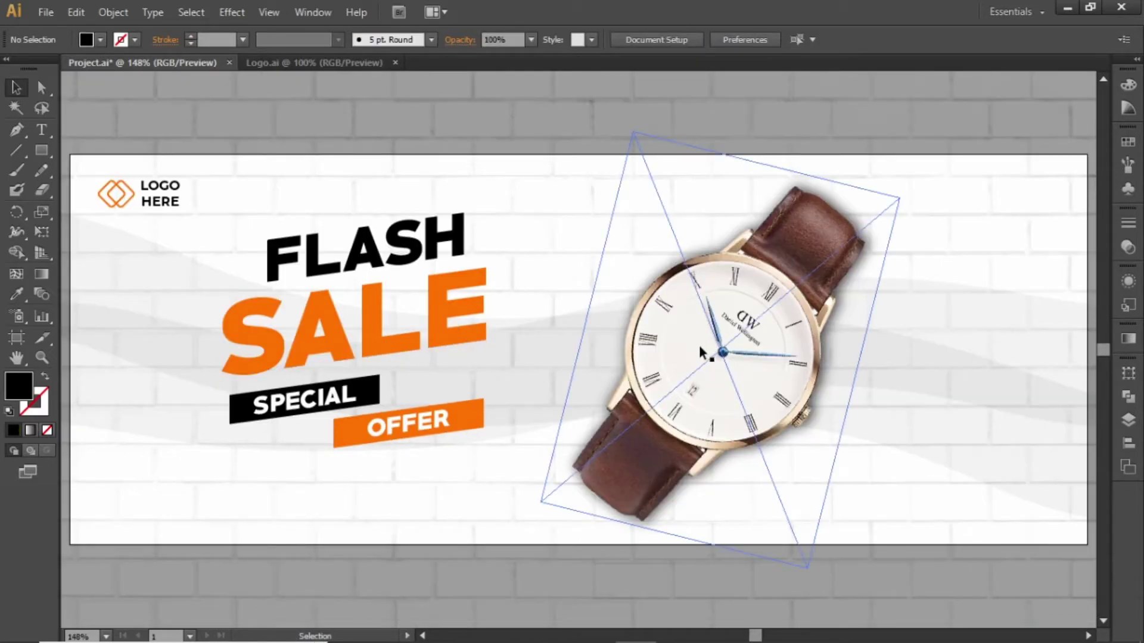
pyautogui.moveTo(561, 379); pyautogui.dragTo(692, 310)
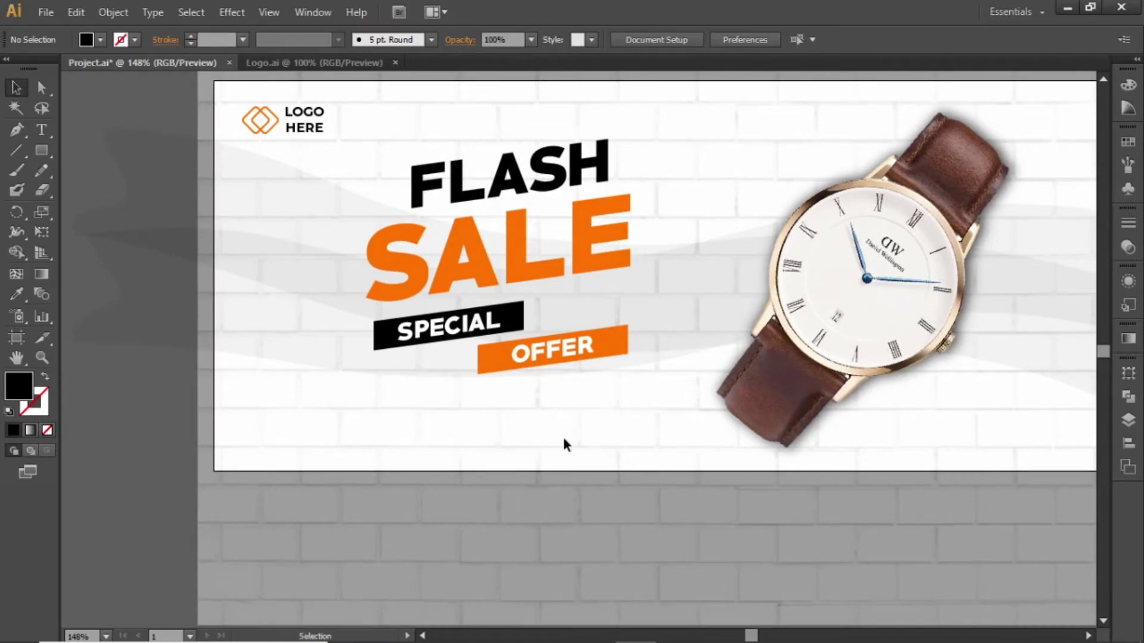
pyautogui.click(43, 130)
pyautogui.click(435, 445)
pyautogui.write('WWW')
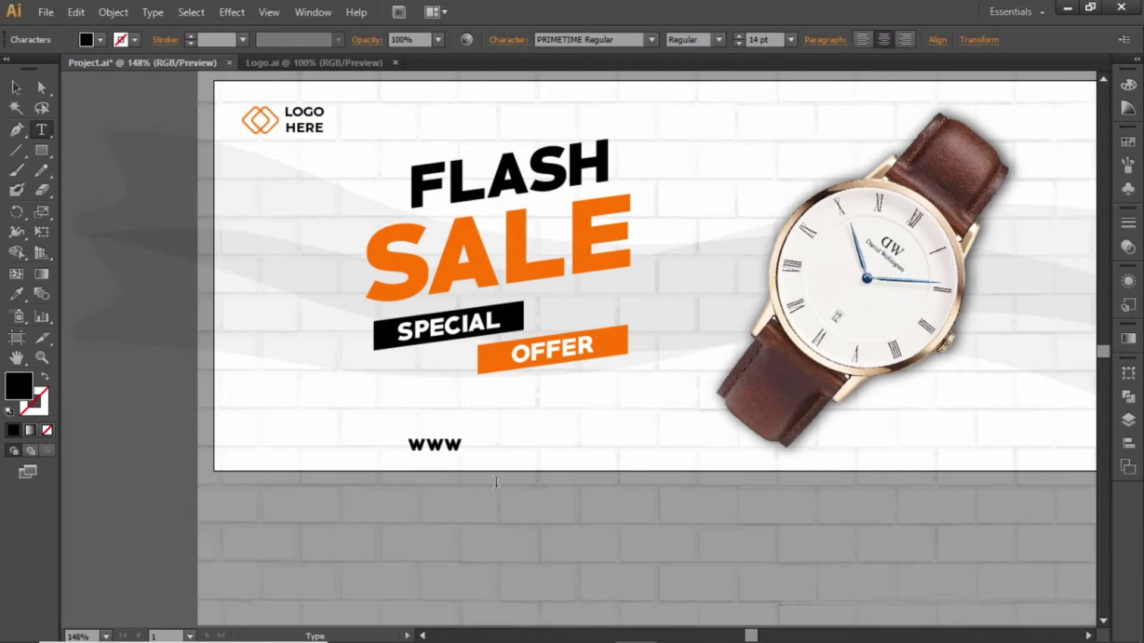
pyautogui.write('.WEBSITELINK.COM')
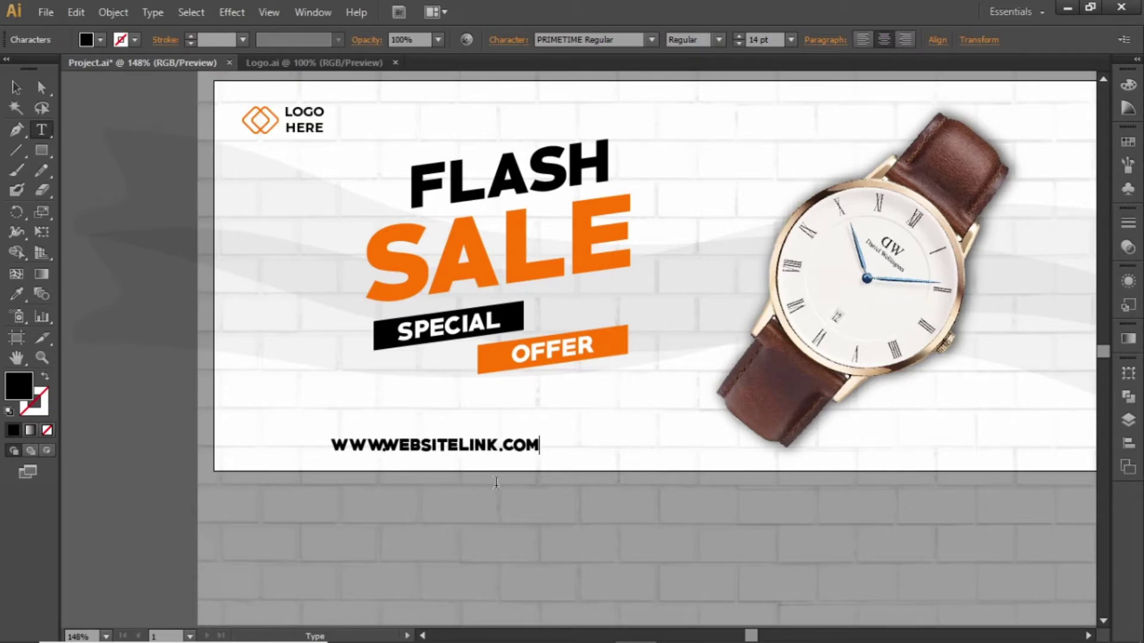
pyautogui.press('Escape')
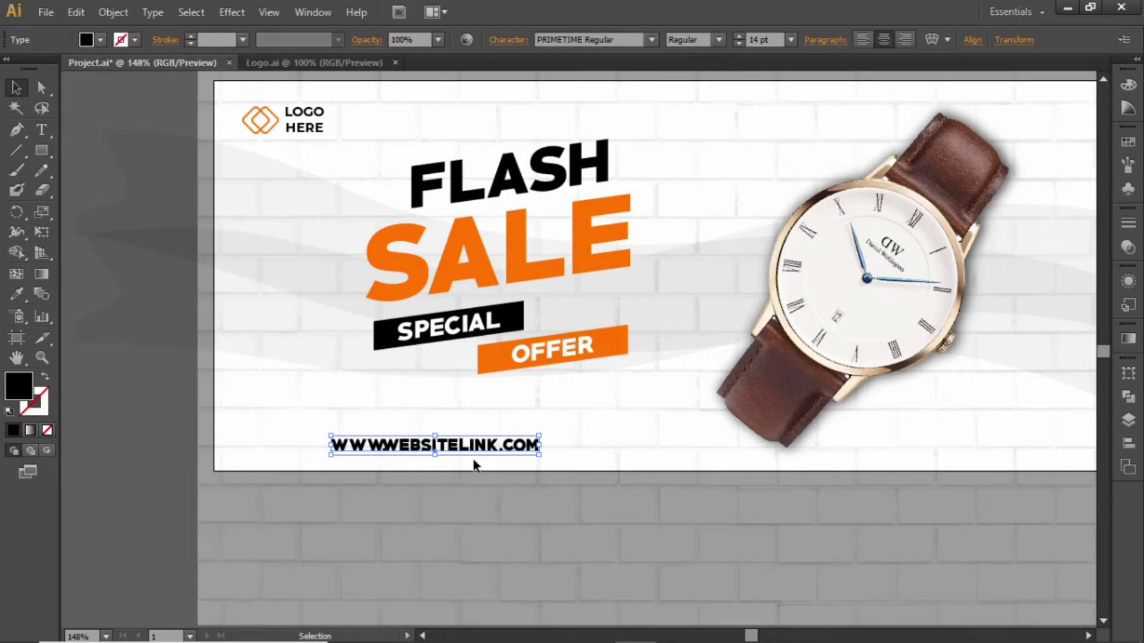
pyautogui.click(611, 41)
pyautogui.write('Montserrat')
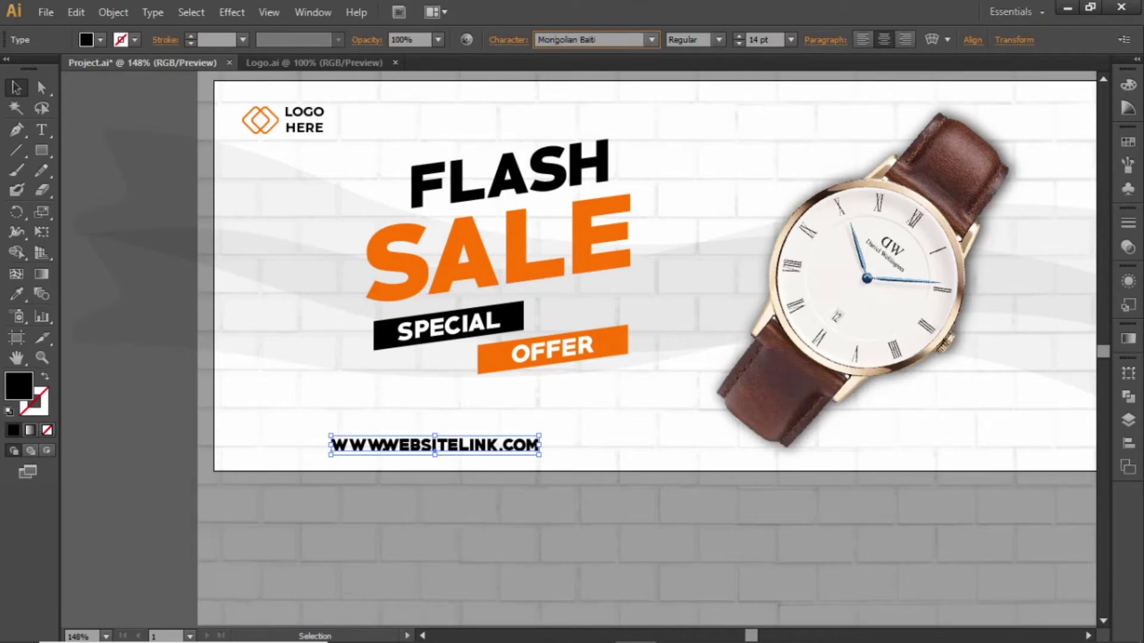
pyautogui.press('Return')
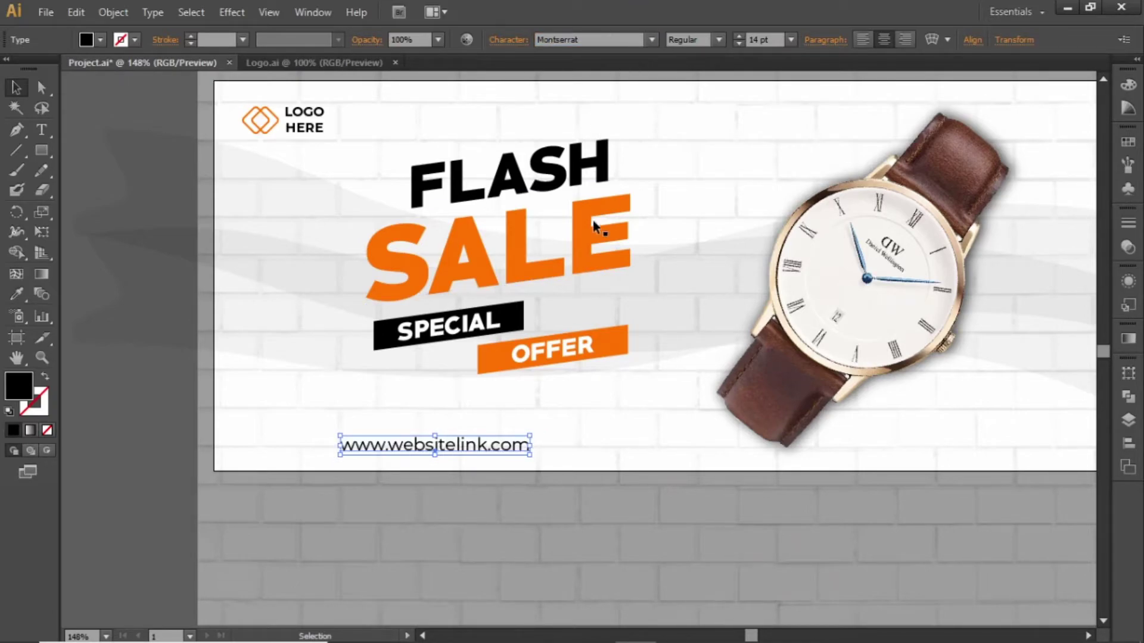
pyautogui.moveTo(462, 452); pyautogui.dragTo(530, 452)
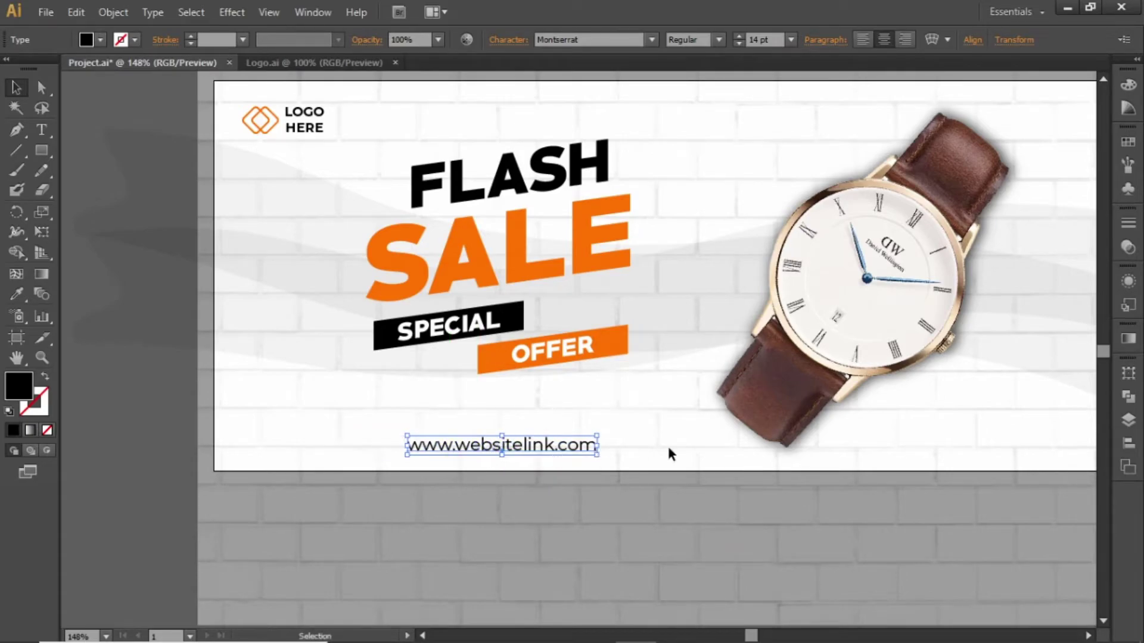
pyautogui.click(597, 422)
# Step: Duplicate the website line just above and replace its text with the phone number
pyautogui.click(509, 451)
pyautogui.moveTo(510, 451); pyautogui.dragTo(509, 430)
pyautogui.press('t')
pyautogui.click(510, 429)
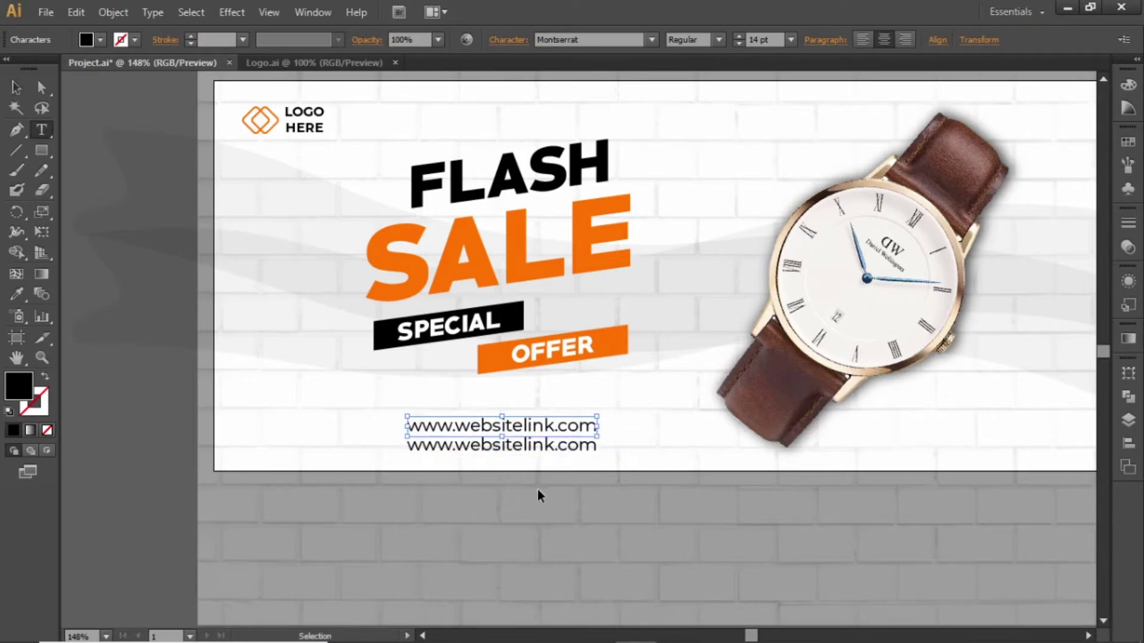
pyautogui.hotkey('ctrl', 'a')
pyautogui.write('0012')
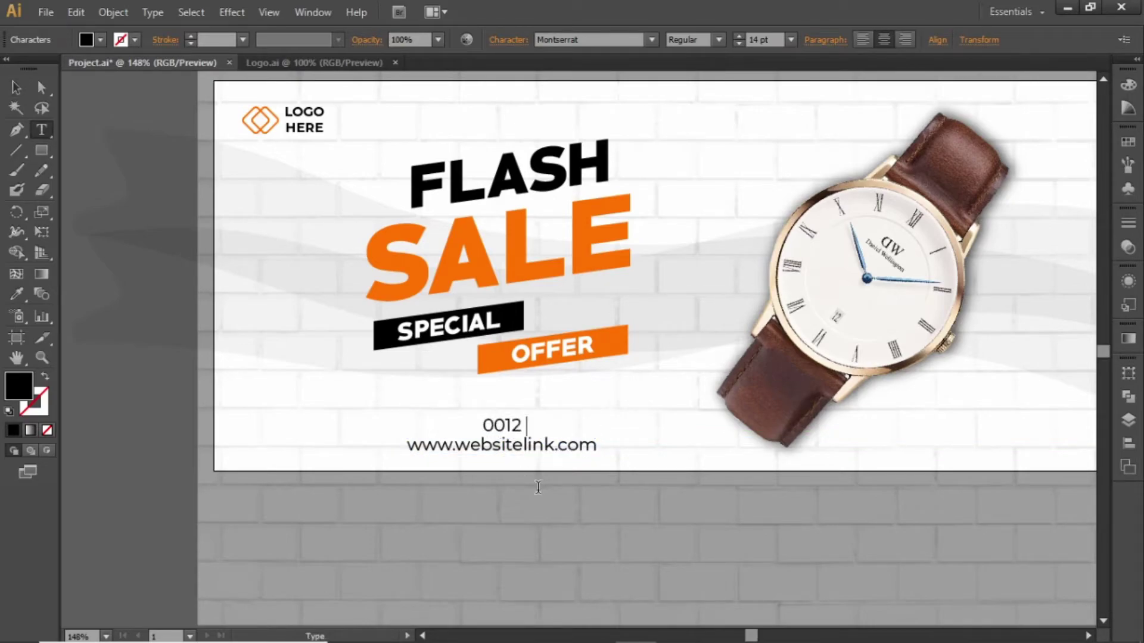
pyautogui.write('3-4567-8910')
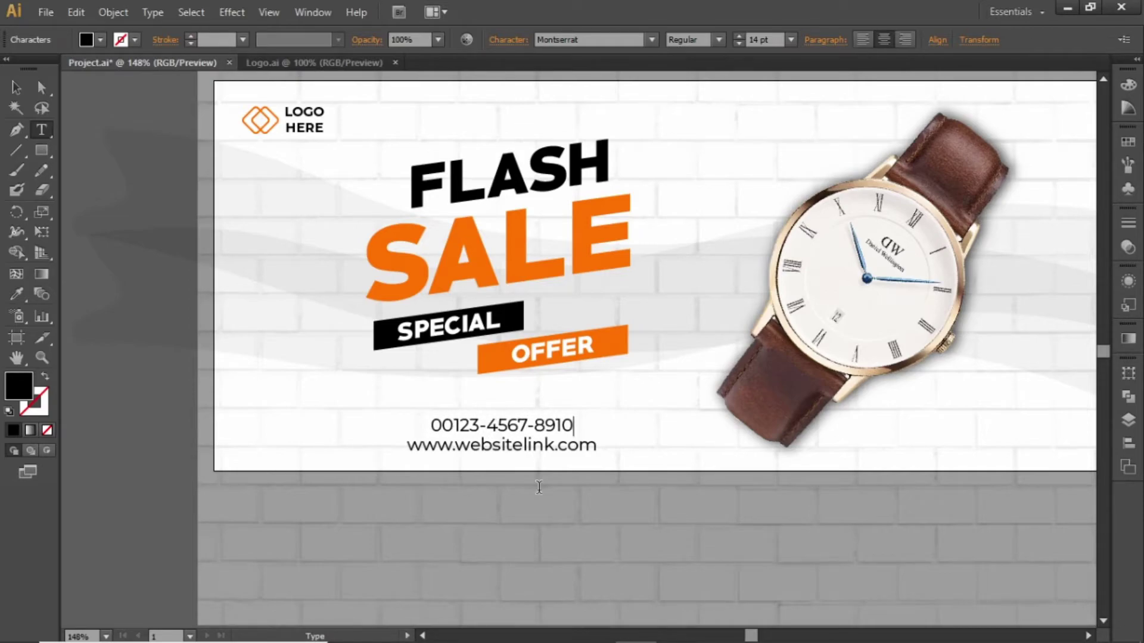
pyautogui.press('Escape')
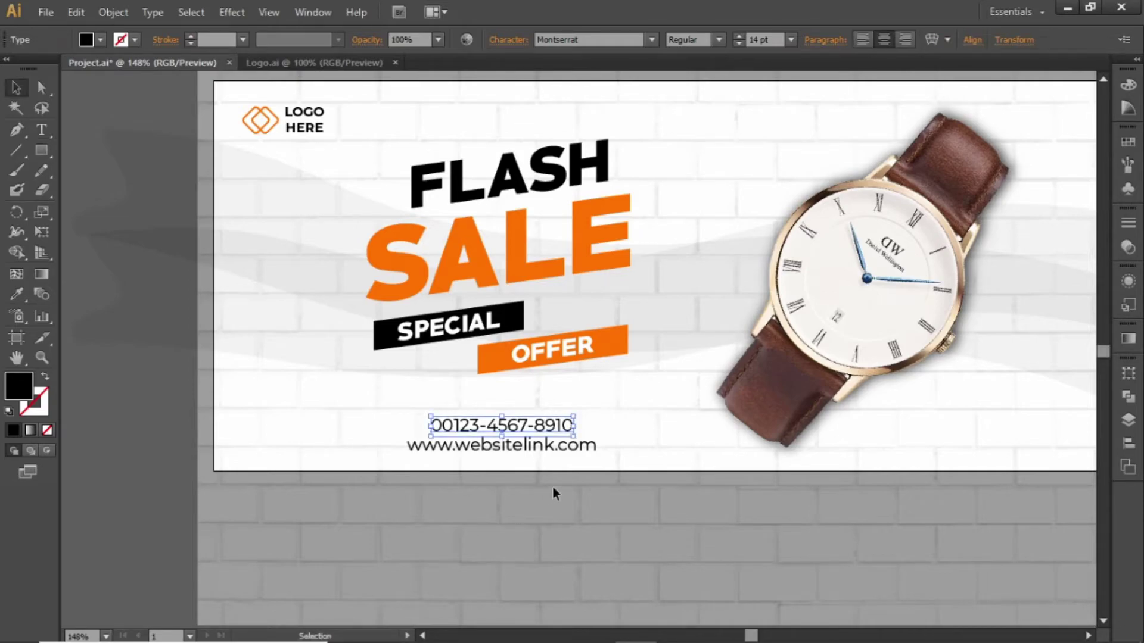
# Step: Set the phone number to Bold 16 pt and the website line to 11 pt
pyautogui.click(719, 40)
pyautogui.click(709, 69)
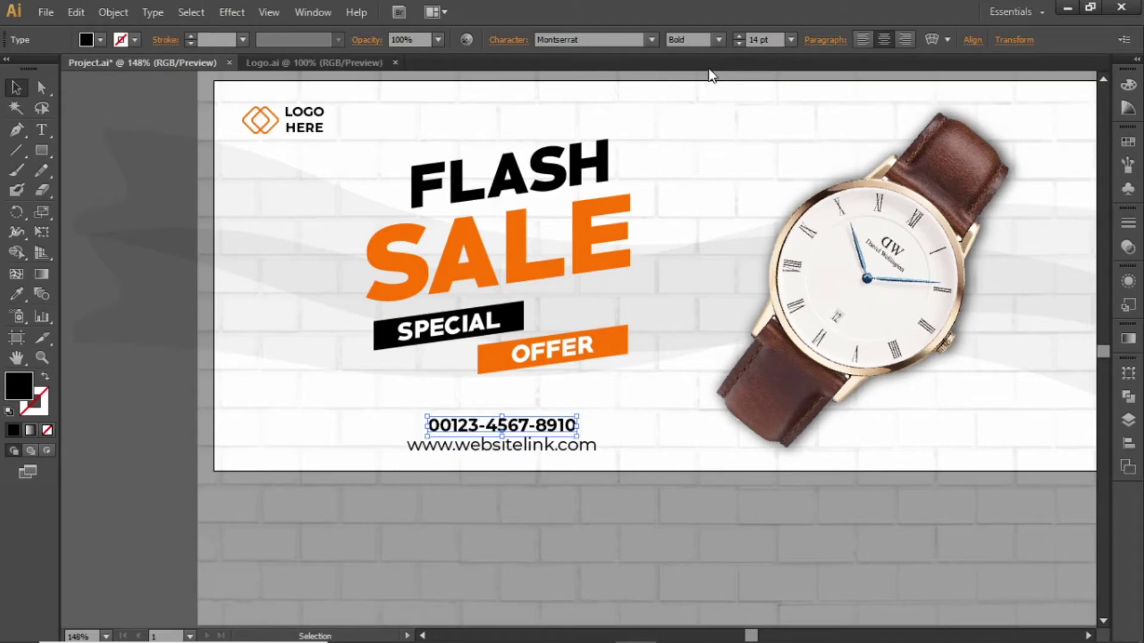
pyautogui.click(769, 40)
pyautogui.press('Up')
pyautogui.press('Up')
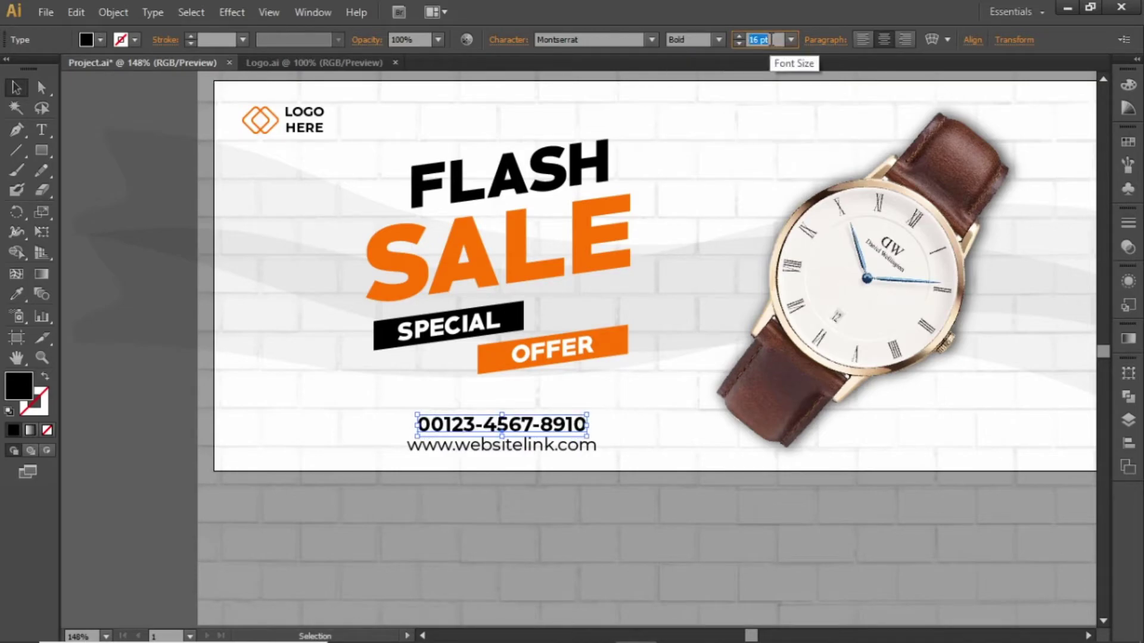
pyautogui.click(592, 453)
pyautogui.click(762, 40)
pyautogui.press('Down')
pyautogui.press('Down')
pyautogui.press('Down')
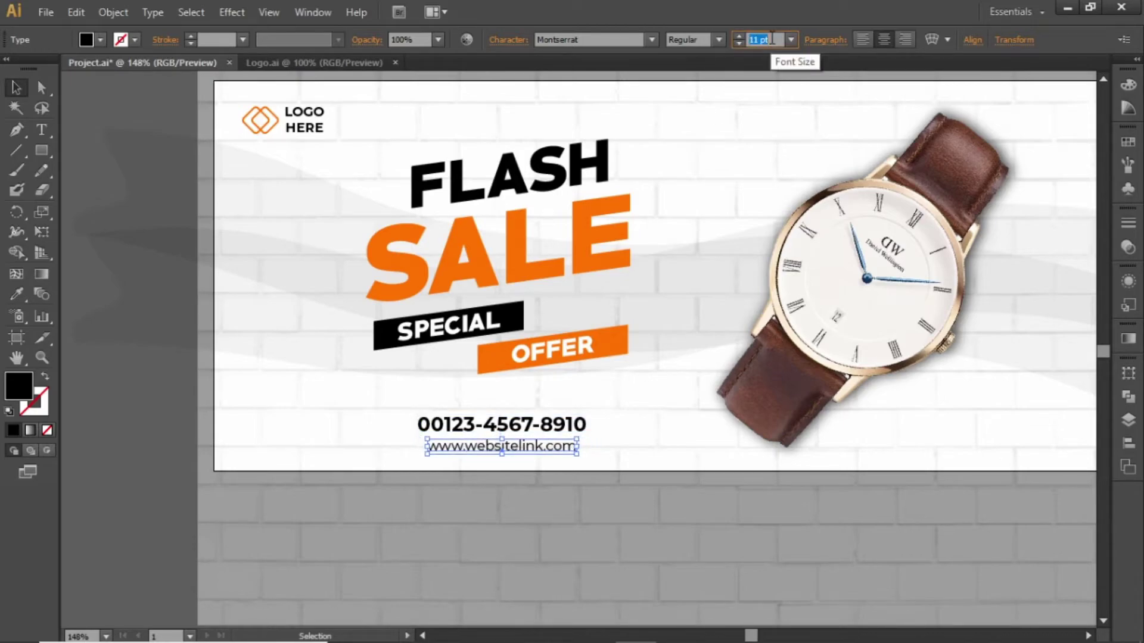
pyautogui.click(649, 416)
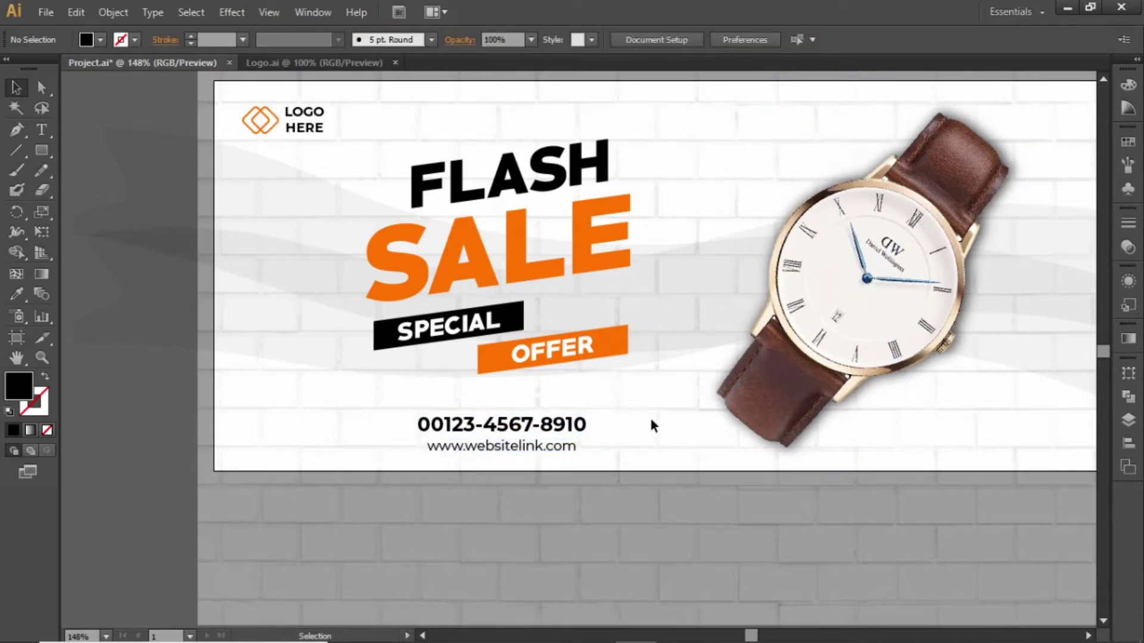
# Step: Zoom into the banner's bottom right and draw an orange-filled rectangle there
pyautogui.moveTo(894, 346); pyautogui.dragTo(650, 399)
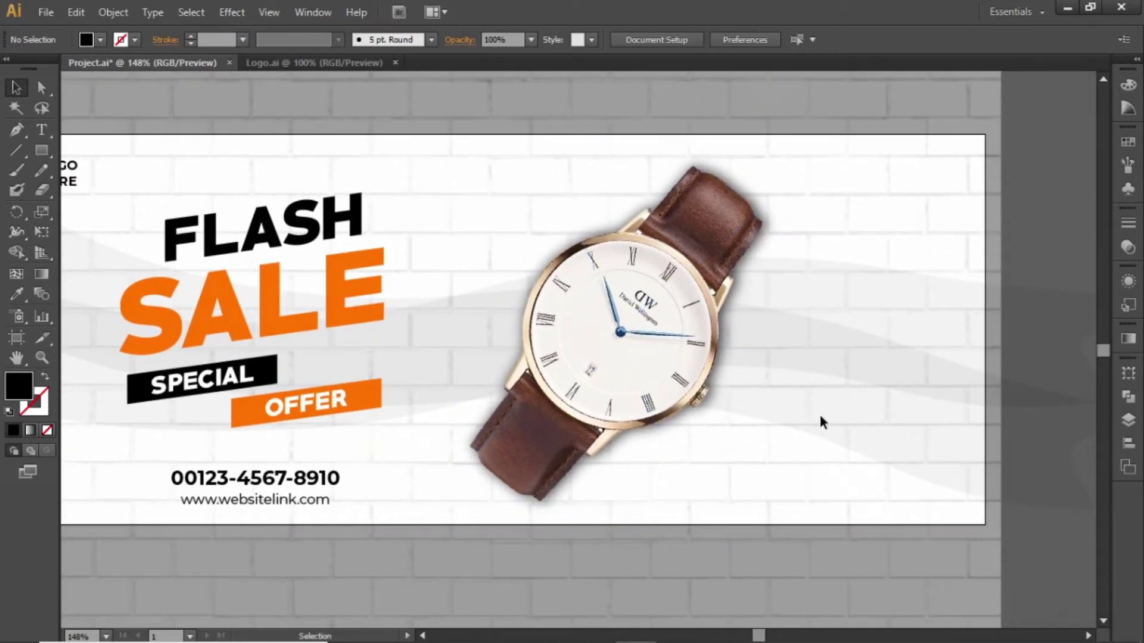
pyautogui.moveTo(830, 401); pyautogui.dragTo(524, 334)
pyautogui.press('z')
pyautogui.moveTo(344, 248); pyautogui.dragTo(721, 507)
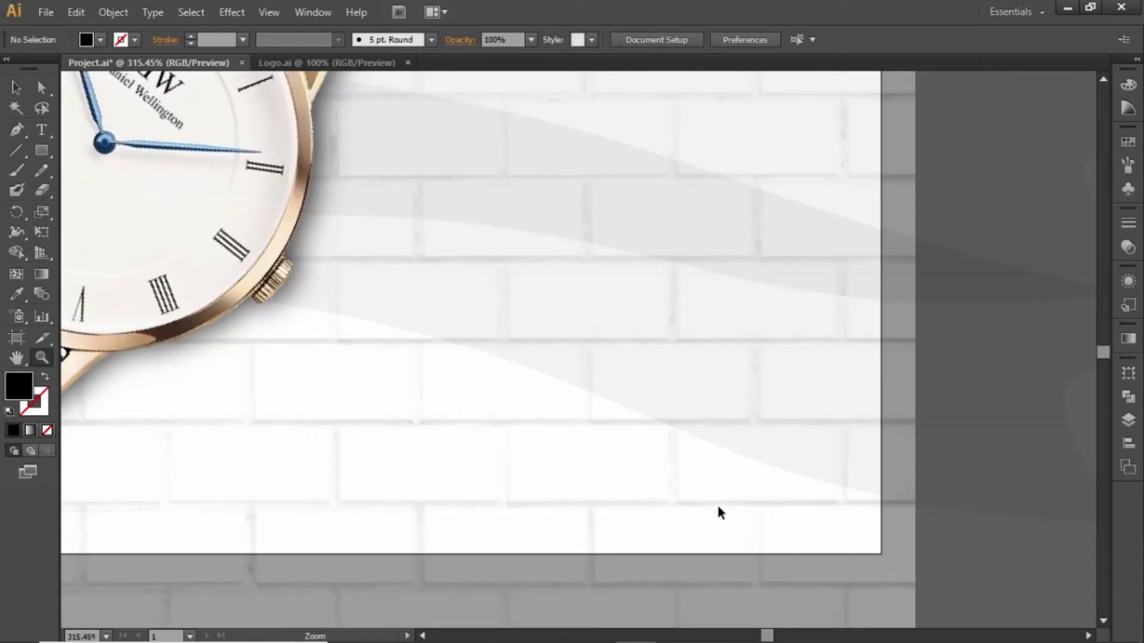
pyautogui.press('v')
pyautogui.click(37, 150)
pyautogui.moveTo(467, 433); pyautogui.dragTo(694, 489)
pyautogui.press('v')
pyautogui.click(1126, 143)
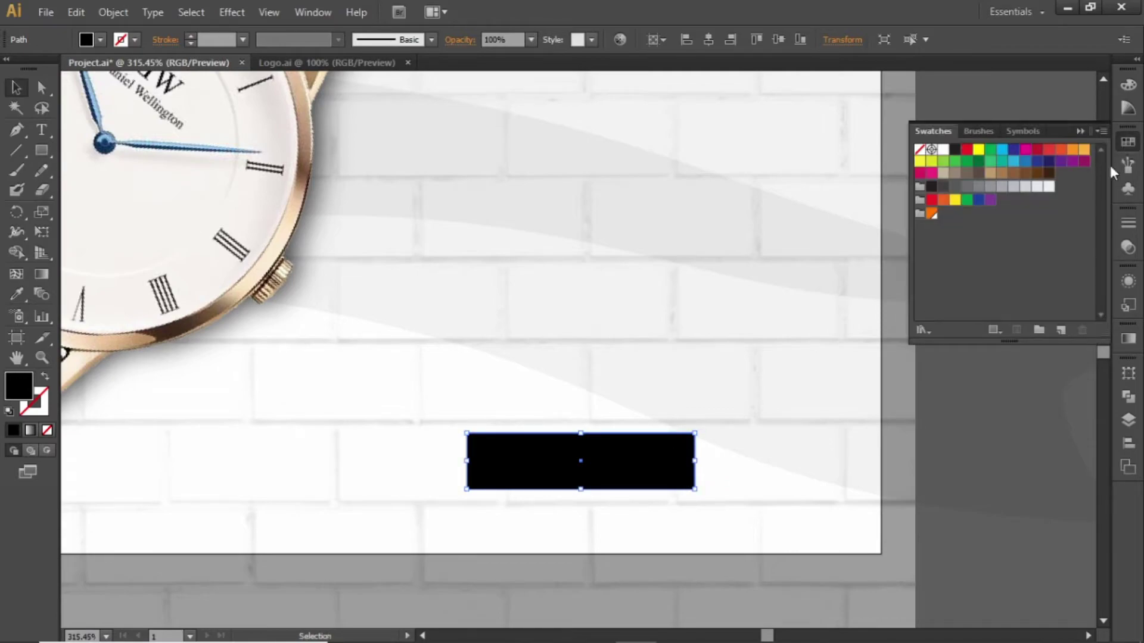
pyautogui.click(932, 213)
pyautogui.click(741, 255)
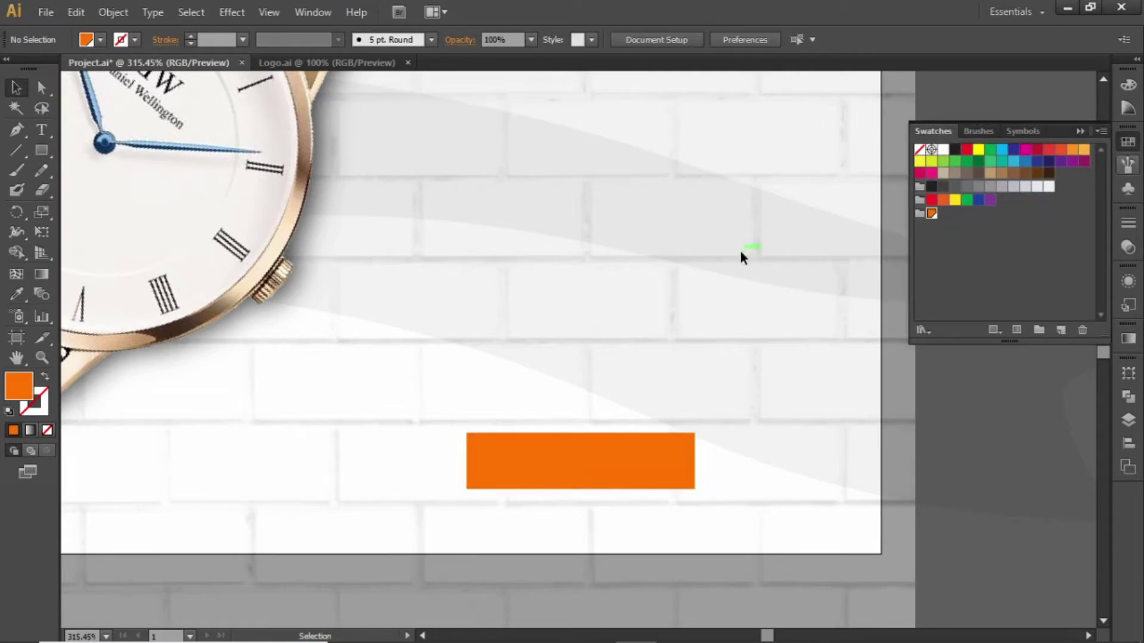
# Step: Apply a Round Corners effect with about a 10 px radius to the orange rectangle
pyautogui.click(608, 460)
pyautogui.click(232, 12)
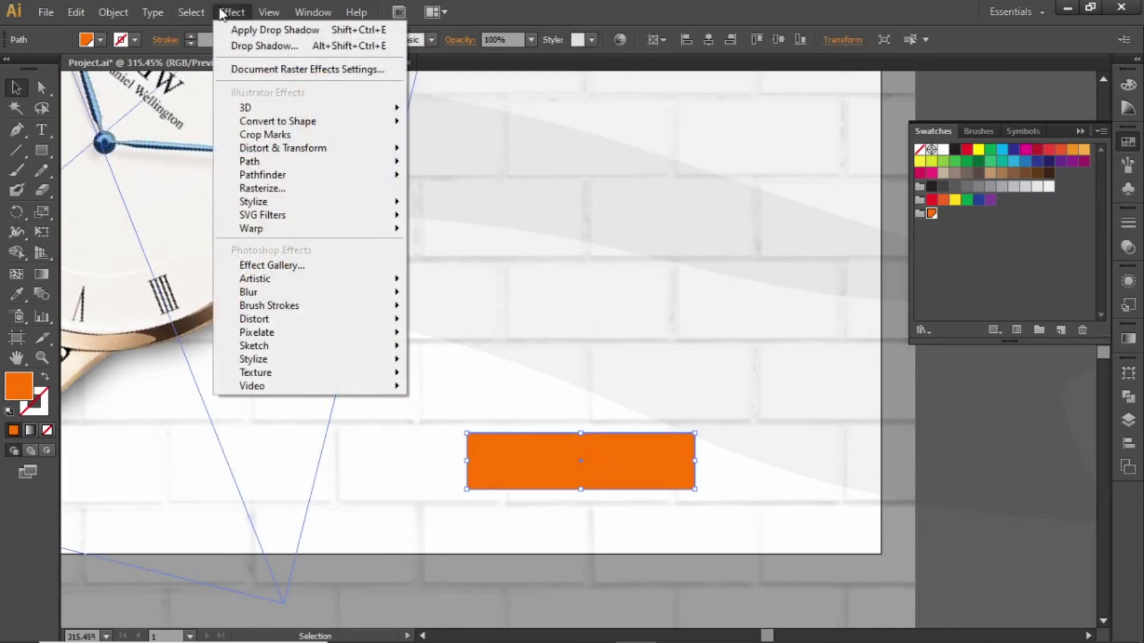
pyautogui.moveTo(324, 202)
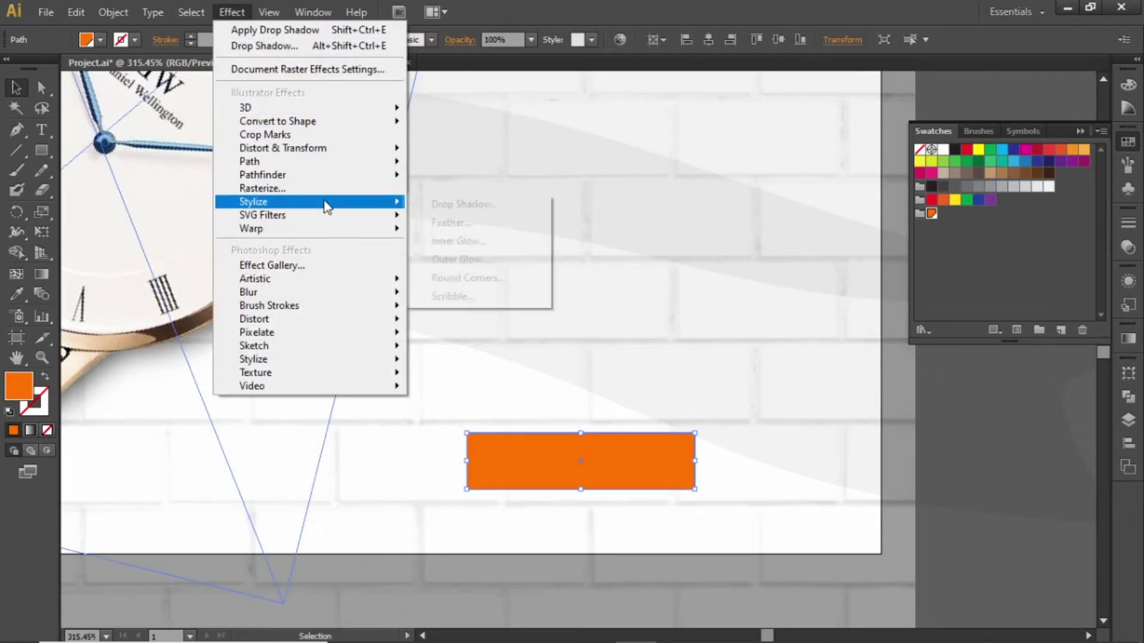
pyautogui.click(517, 277)
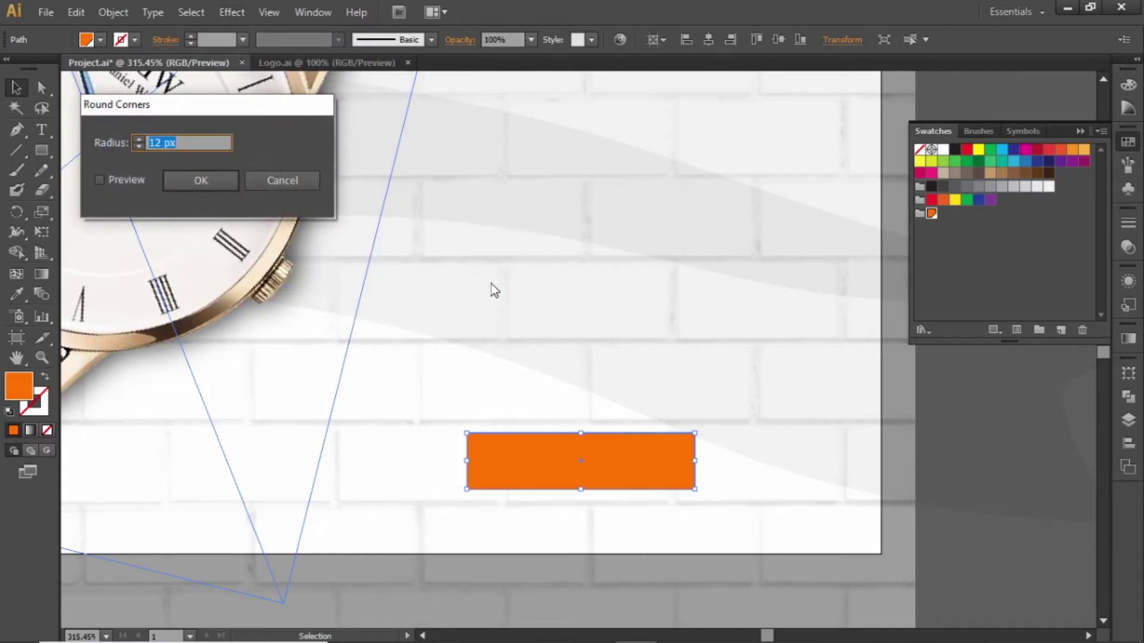
pyautogui.click(125, 180)
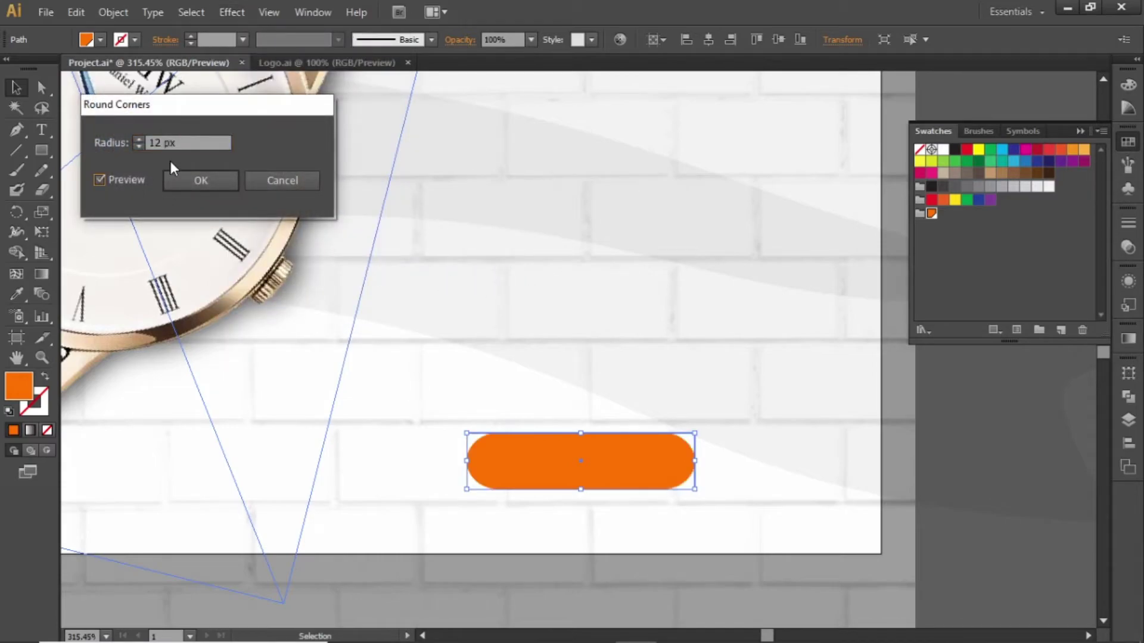
pyautogui.click(194, 144)
pyautogui.press('Down')
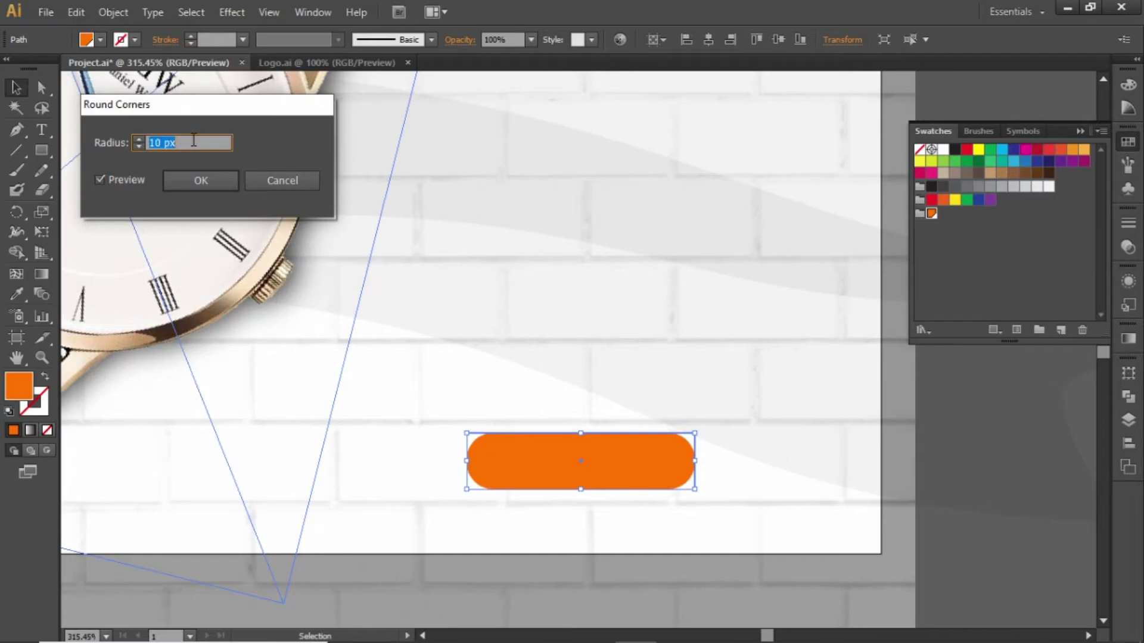
pyautogui.press('Return')
pyautogui.click(598, 271)
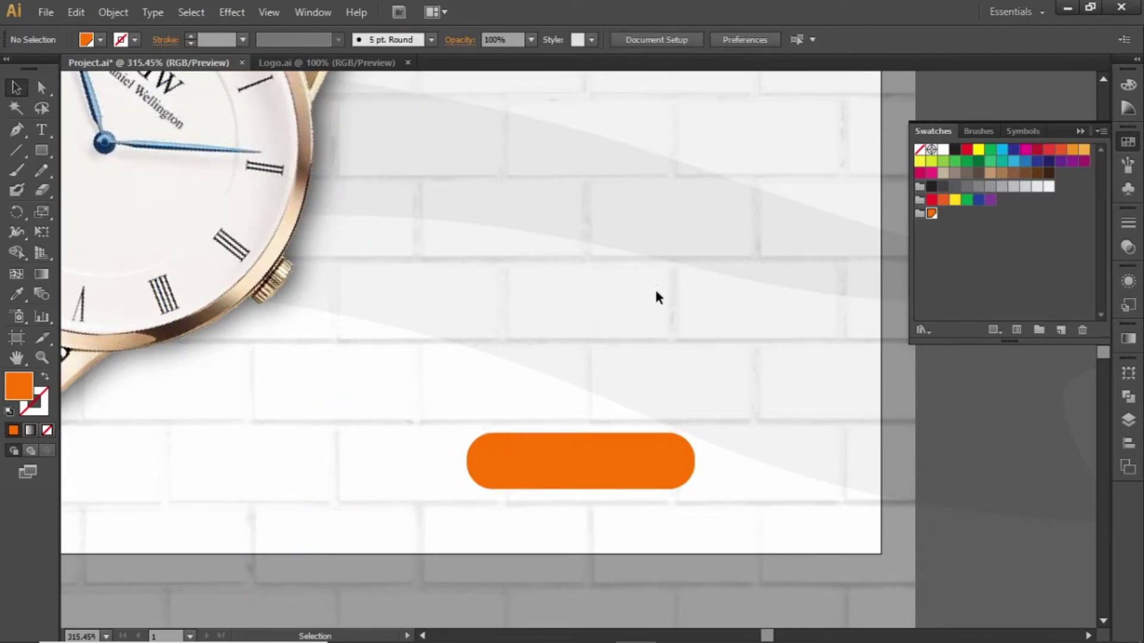
pyautogui.moveTo(638, 334); pyautogui.dragTo(656, 278)
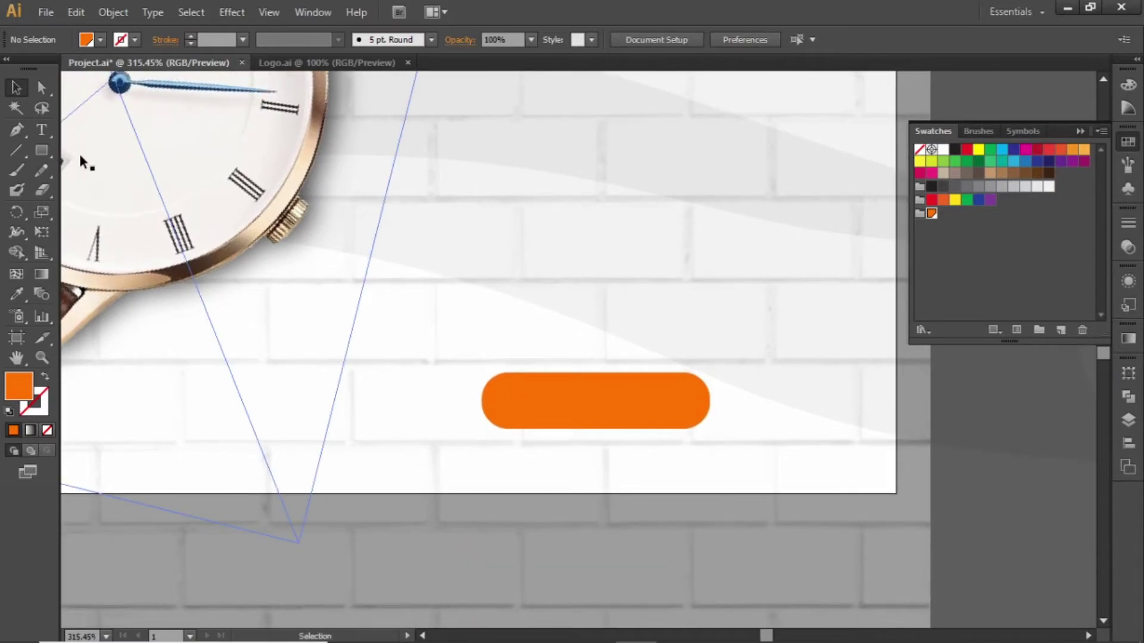
pyautogui.click(43, 130)
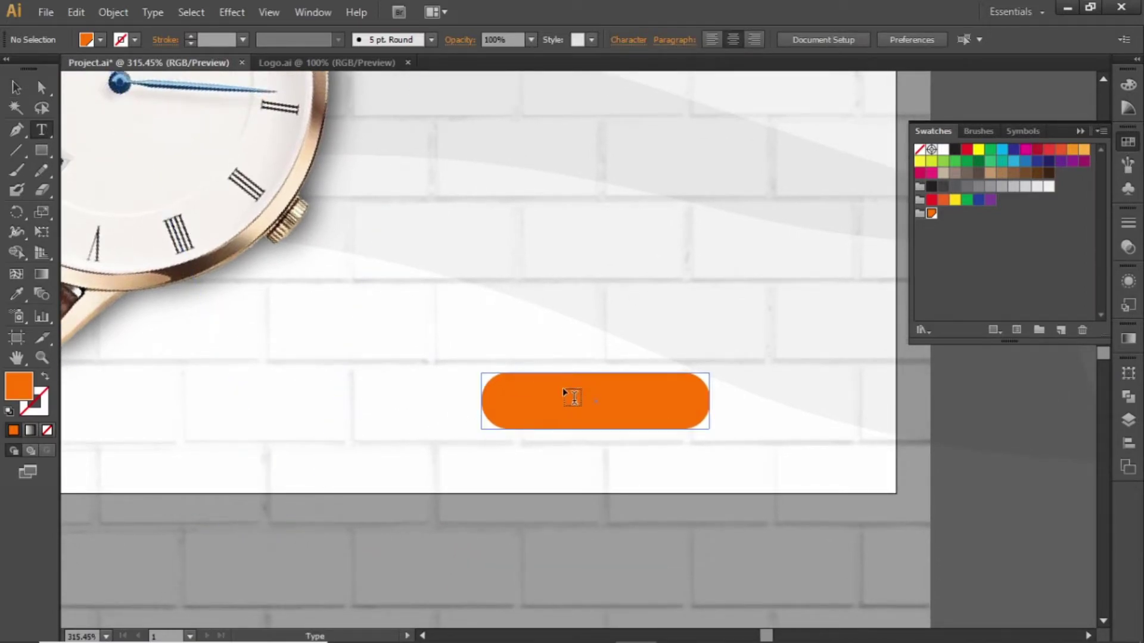
# Step: Type ORDER NOW on the orange button and centre it both ways on the button
pyautogui.click(621, 477)
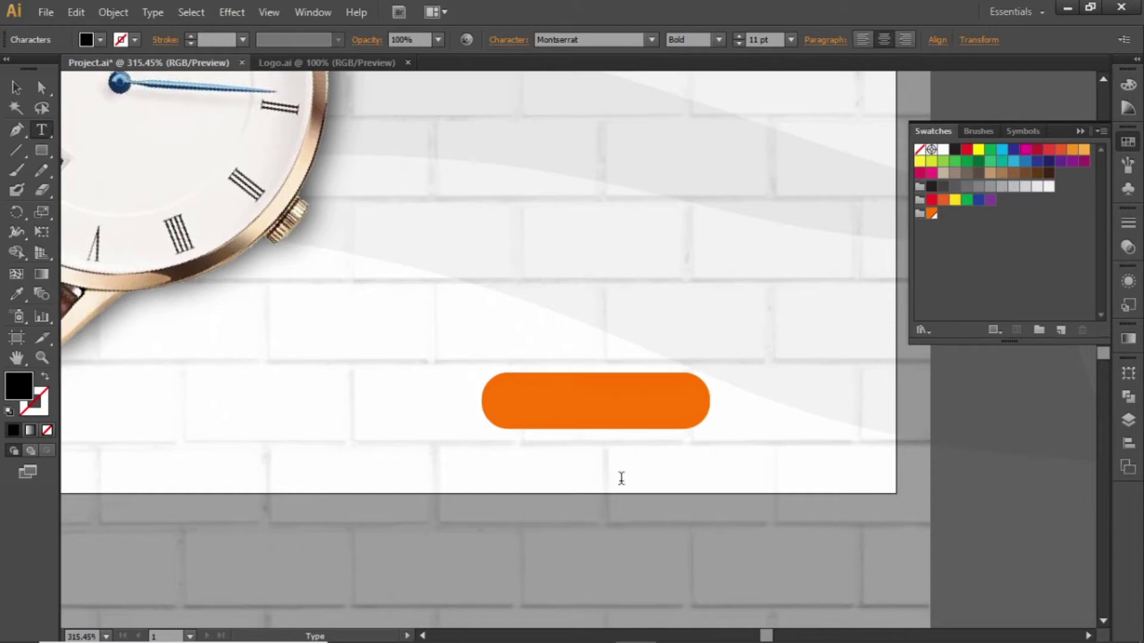
pyautogui.write('ORDER NOW')
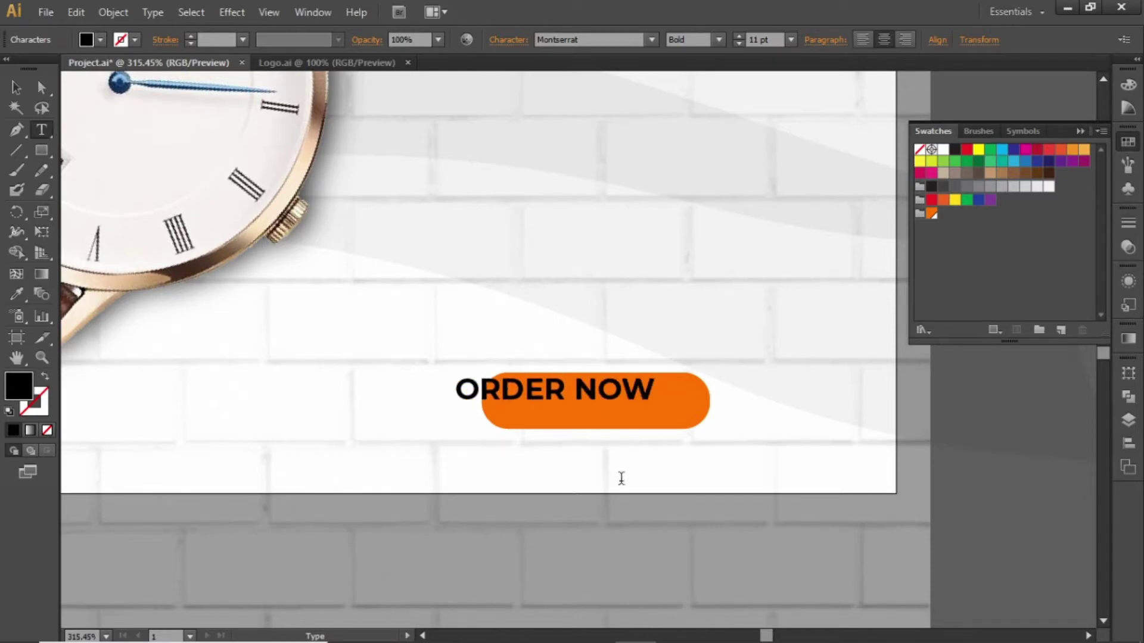
pyautogui.press('Escape')
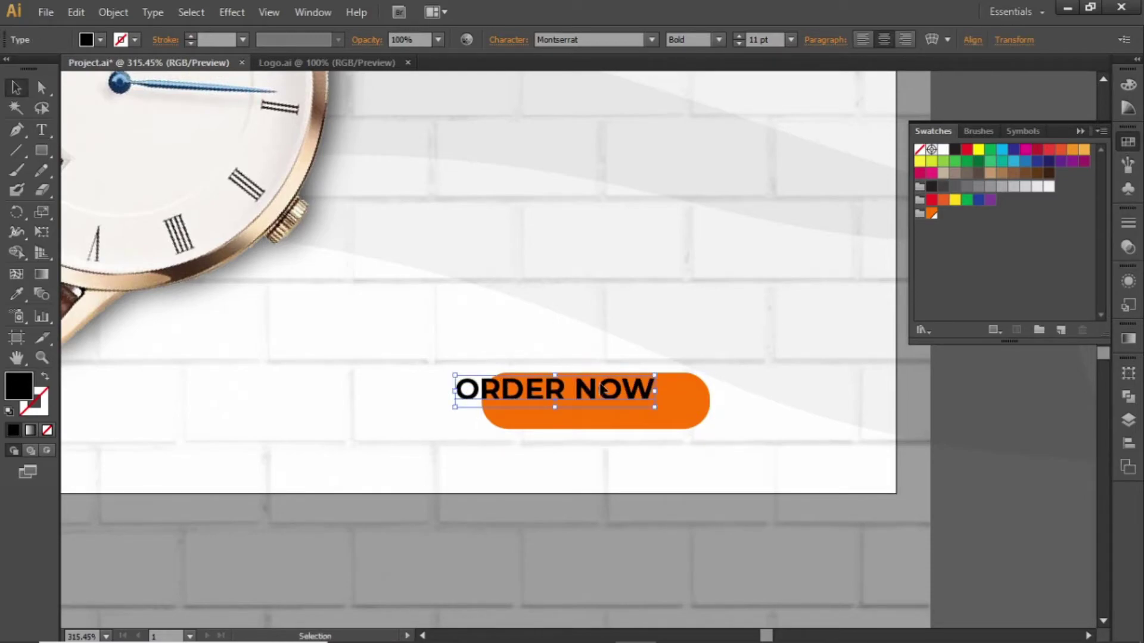
pyautogui.keyDown('shift'); pyautogui.click(678, 403); pyautogui.keyUp('shift')
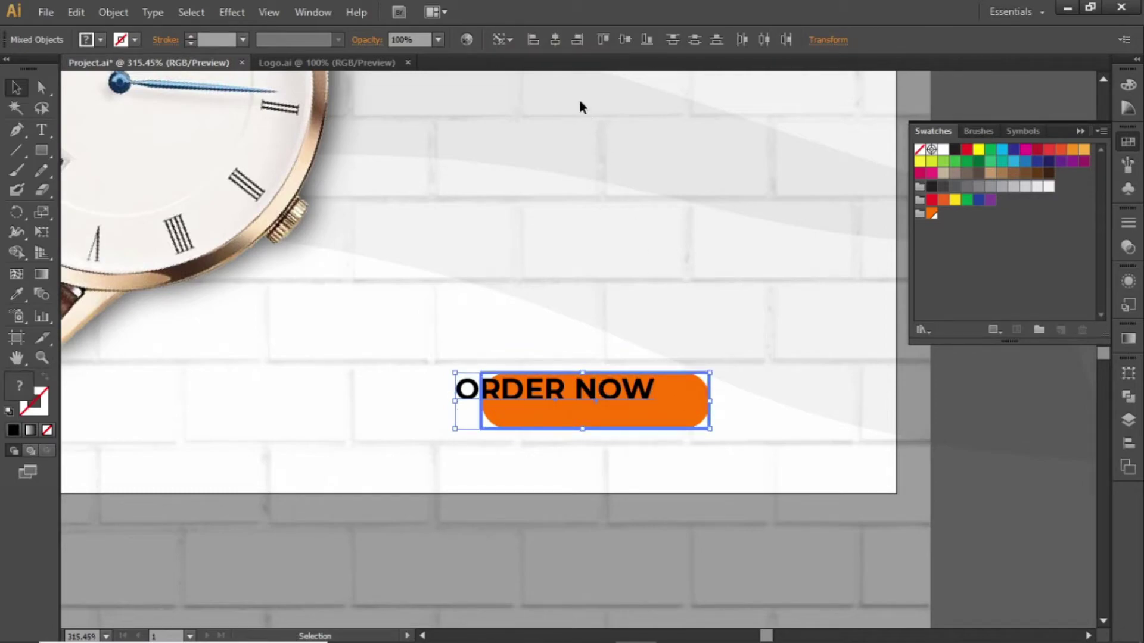
pyautogui.click(556, 42)
pyautogui.click(623, 42)
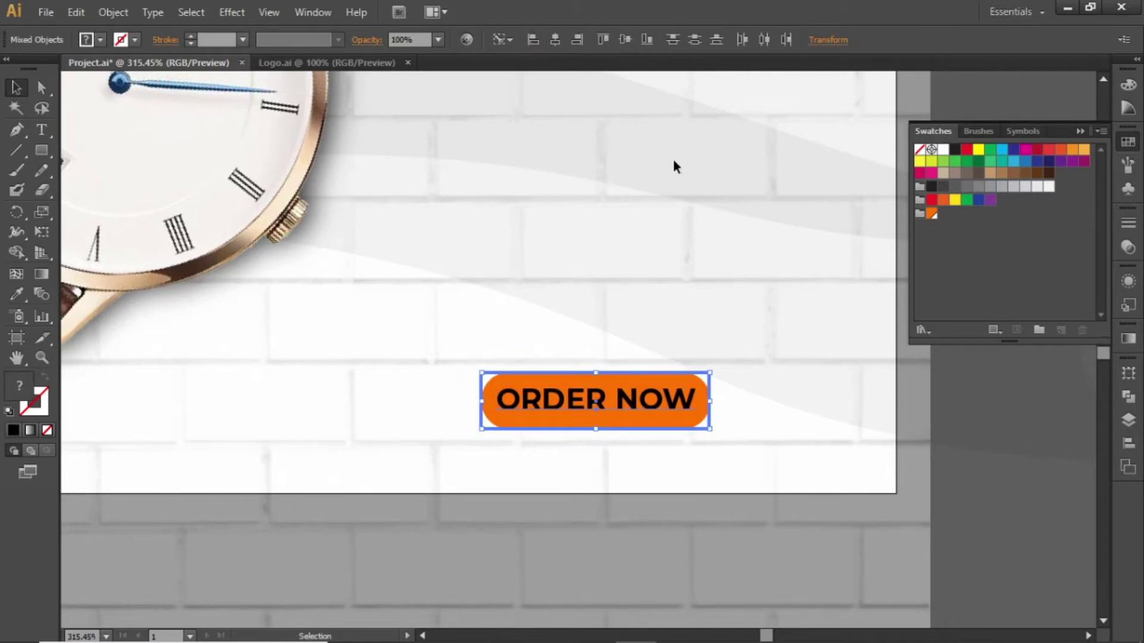
pyautogui.click(678, 192)
# Step: Make the ORDER NOW text white and shrink it to 9 pt
pyautogui.click(665, 403)
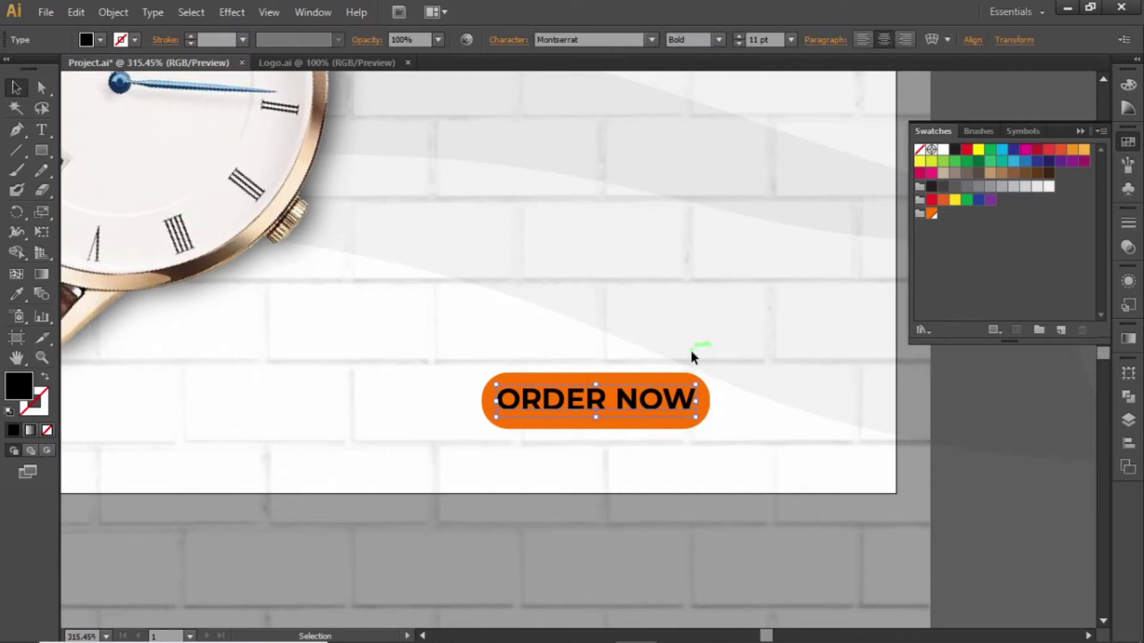
pyautogui.click(946, 152)
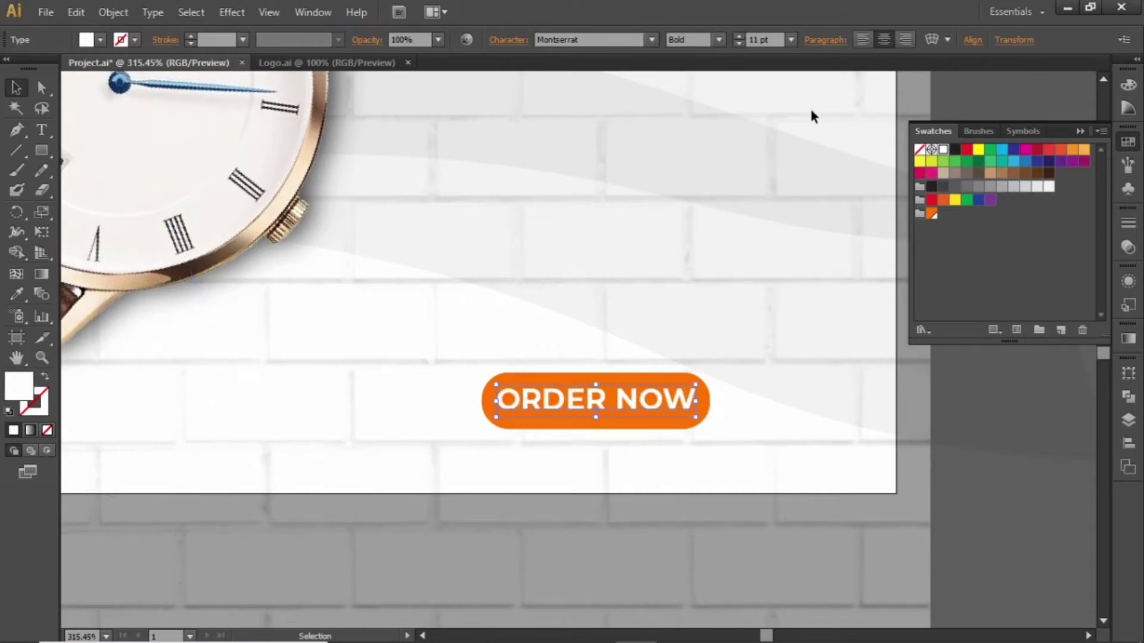
pyautogui.click(765, 40)
pyautogui.press('Down')
pyautogui.press('Down')
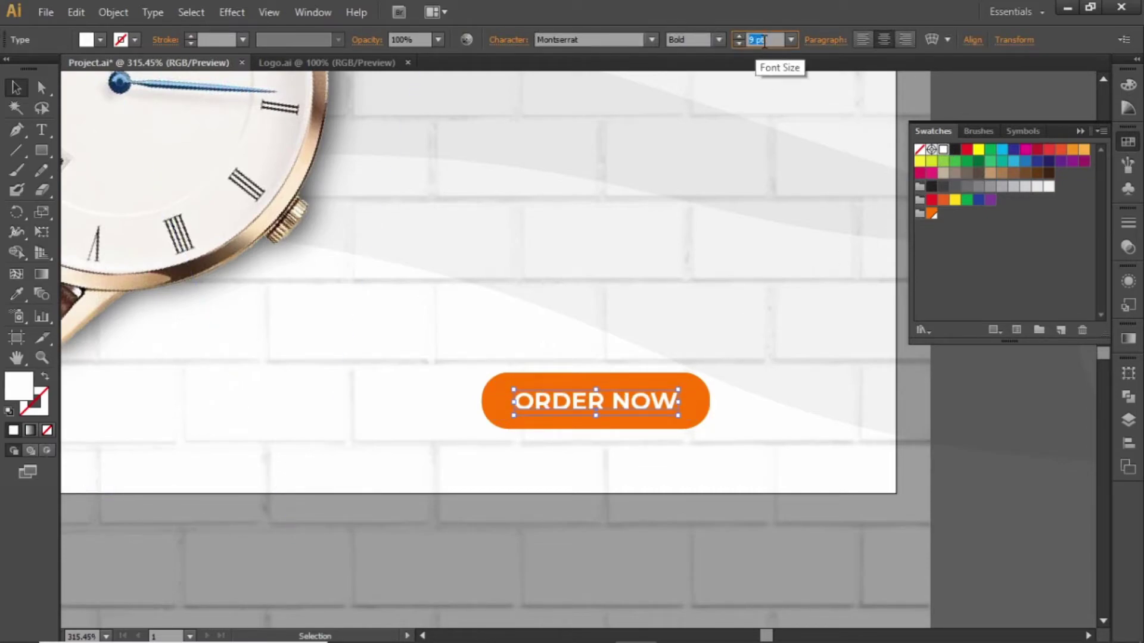
pyautogui.click(822, 292)
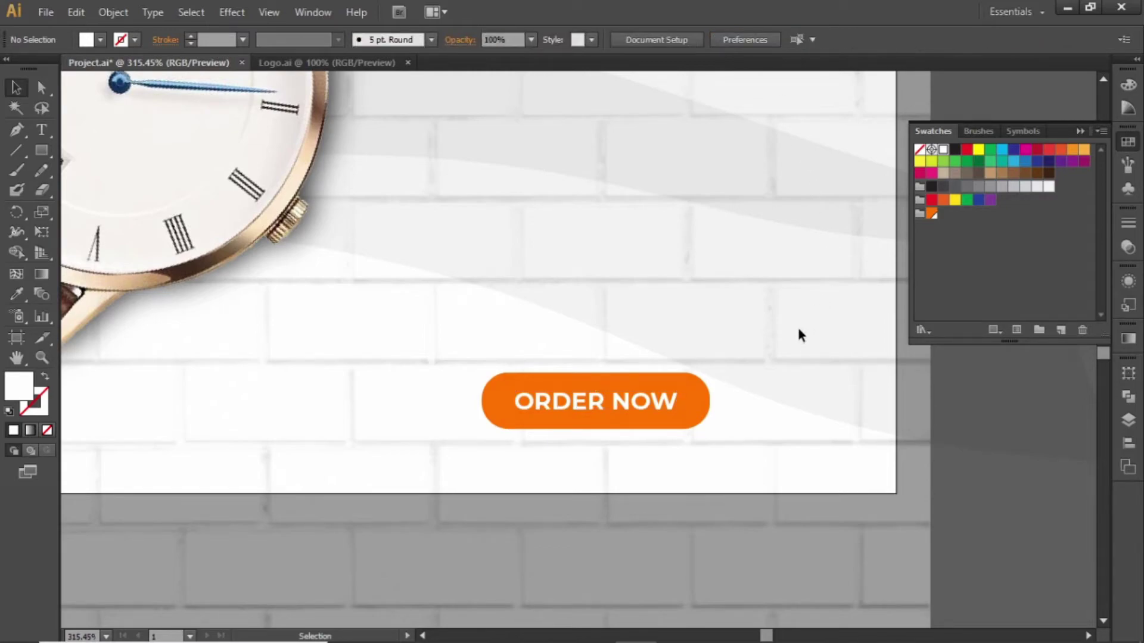
pyautogui.moveTo(727, 258); pyautogui.dragTo(635, 387)
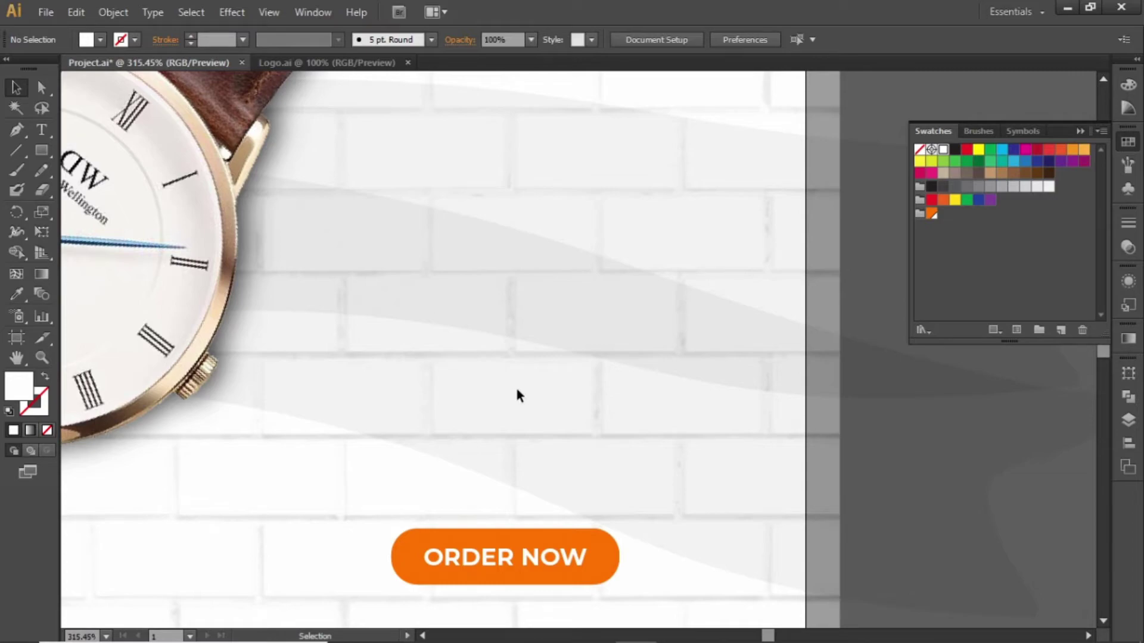
# Step: Type a HURRY UP text line above the ORDER NOW button
pyautogui.click(42, 129)
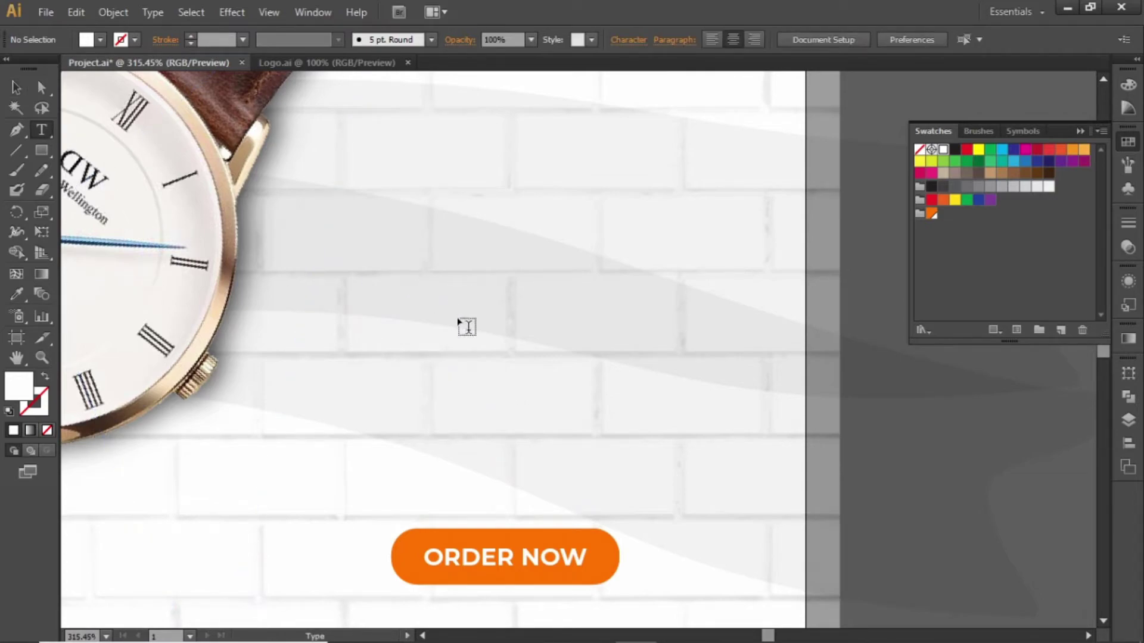
pyautogui.click(458, 311)
pyautogui.write('HURRY UP')
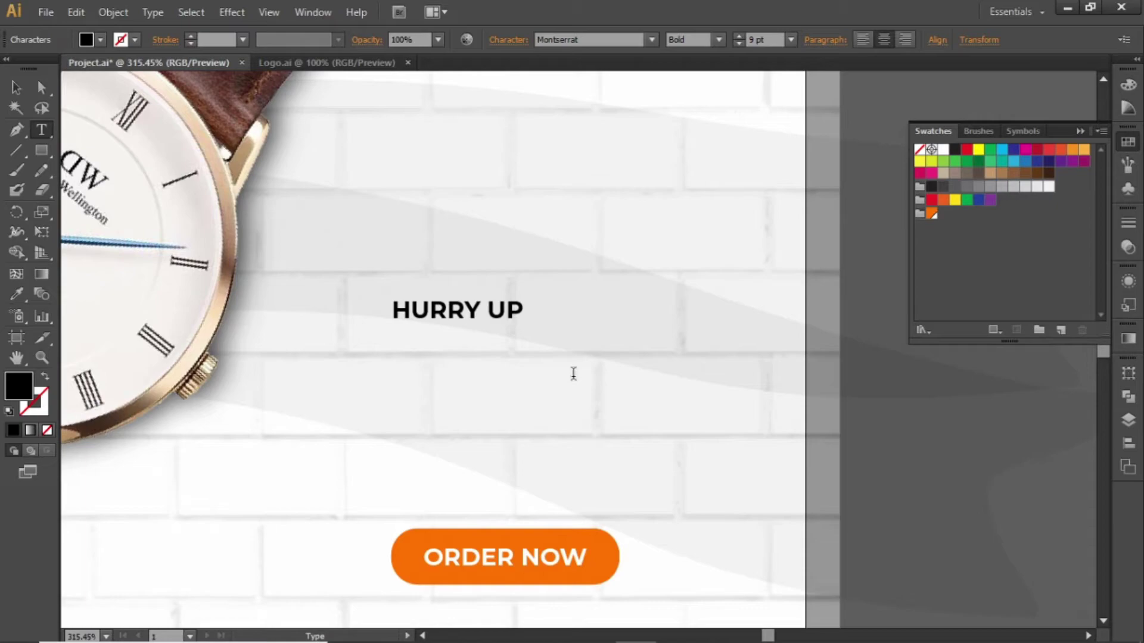
pyautogui.press('Escape')
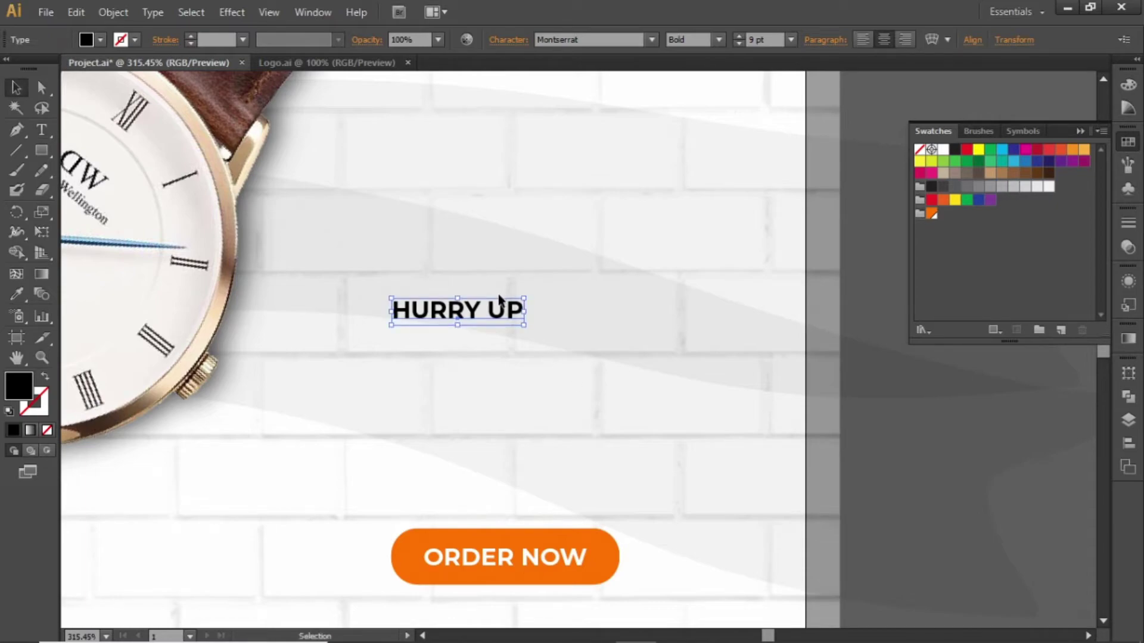
# Step: Duplicate HURRY UP below as 50, then add a % copy to its right
pyautogui.moveTo(479, 316); pyautogui.dragTo(472, 350)
pyautogui.doubleClick(465, 351)
pyautogui.hotkey('ctrl', 'a')
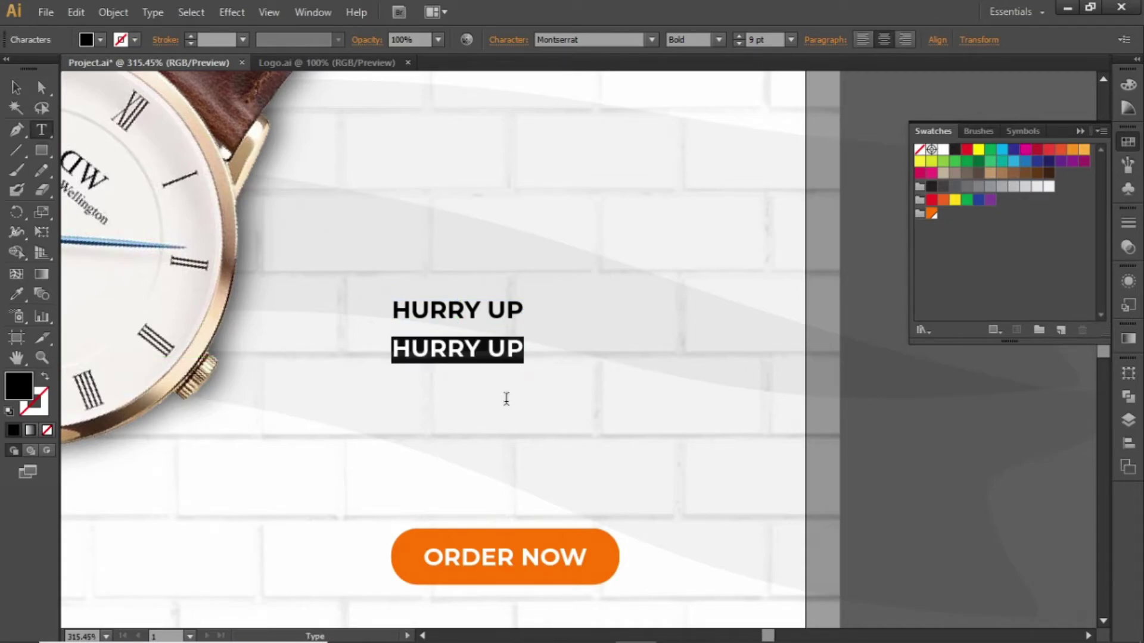
pyautogui.write('50')
pyautogui.press('Escape')
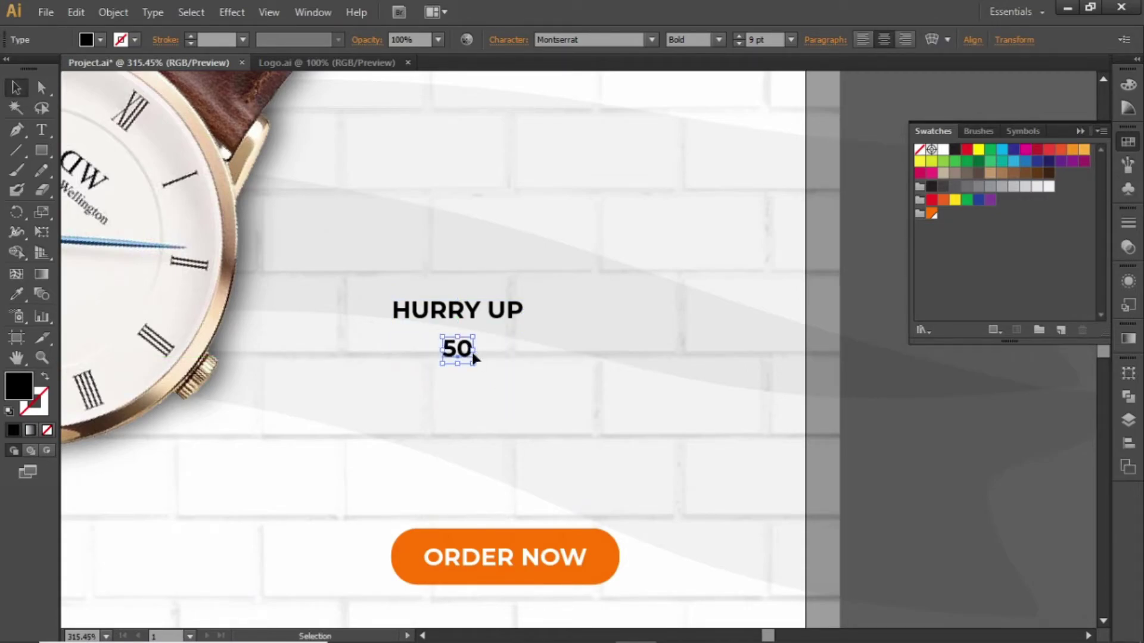
pyautogui.moveTo(463, 356); pyautogui.dragTo(505, 355)
pyautogui.doubleClick(512, 356)
pyautogui.doubleClick(516, 356)
pyautogui.write('%')
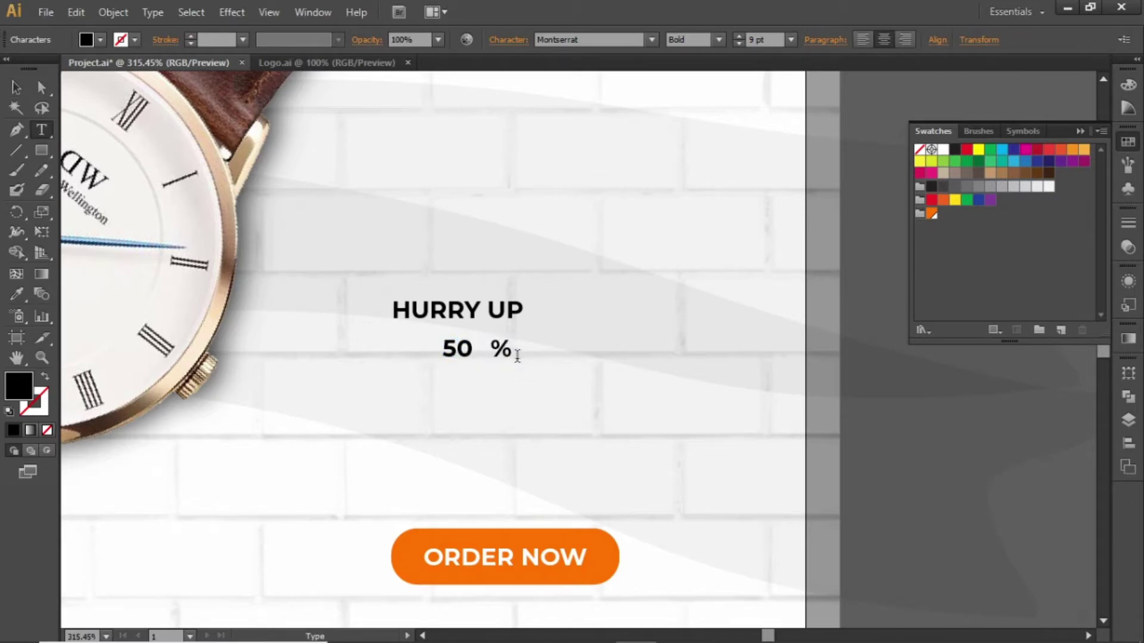
pyautogui.press('Escape')
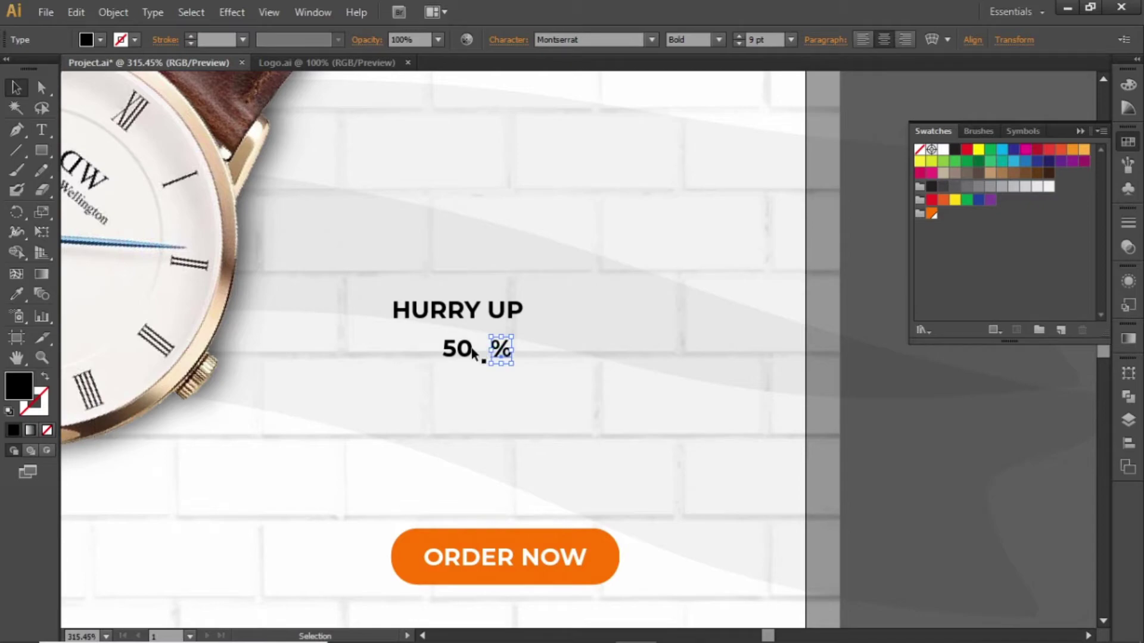
# Step: Copy the 50 below the % sign and retype it as OFF
pyautogui.moveTo(468, 347); pyautogui.dragTo(510, 386)
pyautogui.doubleClick(507, 385)
pyautogui.doubleClick(506, 384)
pyautogui.write('OFF')
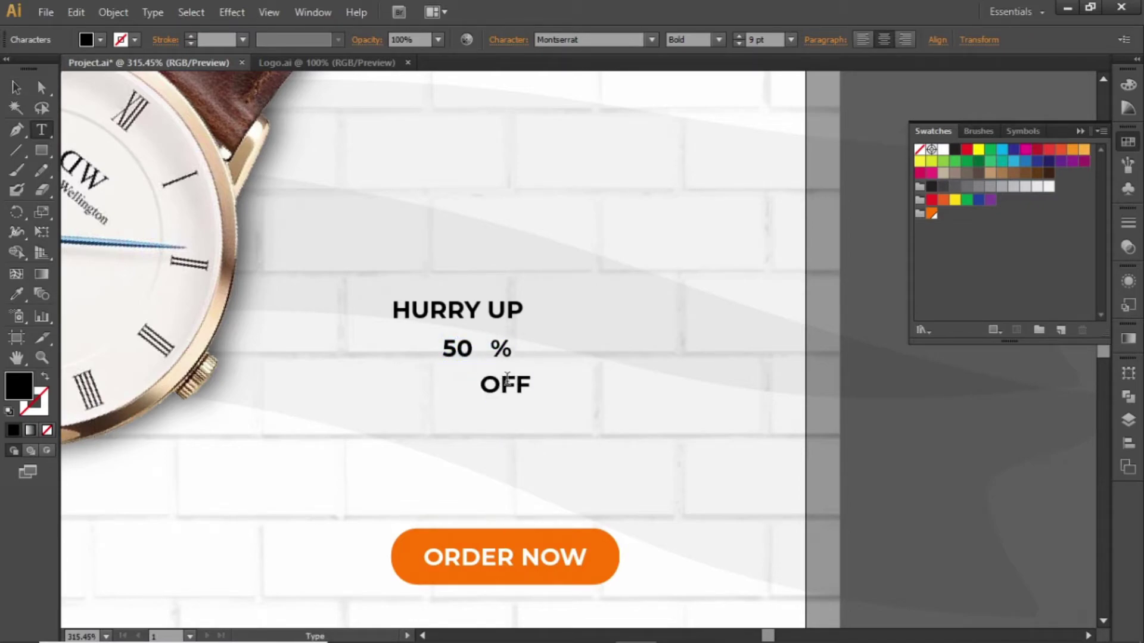
pyautogui.press('Escape')
# Step: Copy HURRY UP below OFF and retype it as FOR ALL ITEMS
pyautogui.click(465, 316)
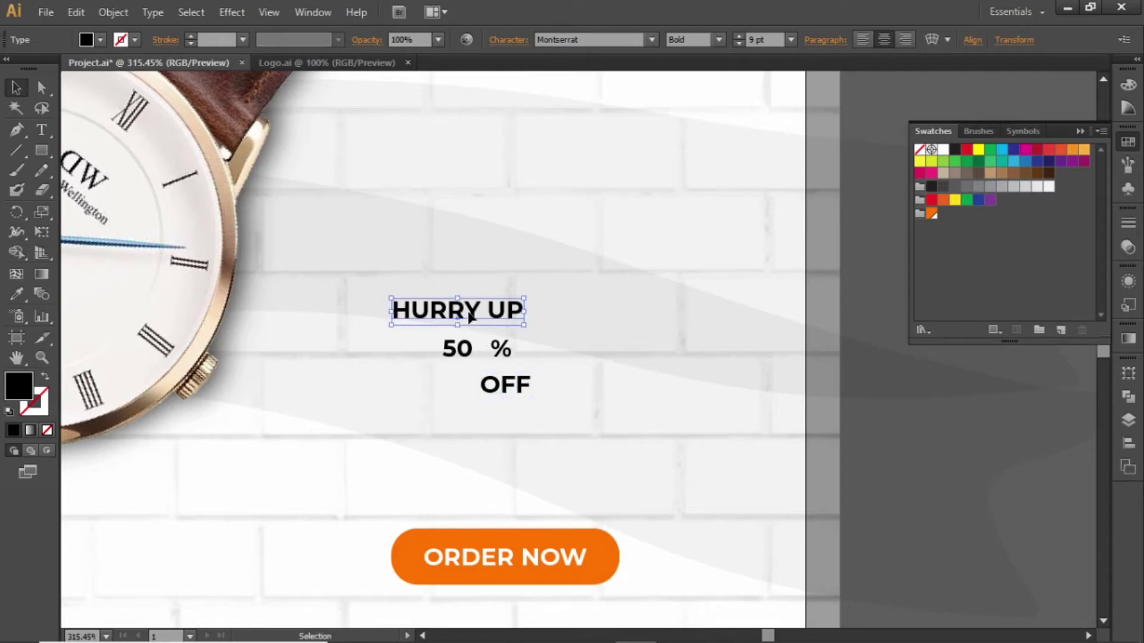
pyautogui.moveTo(467, 317); pyautogui.dragTo(524, 466)
pyautogui.doubleClick(522, 459)
pyautogui.hotkey('ctrl', 'a')
pyautogui.write('O')
pyautogui.press('BackSpace')
pyautogui.write('FOR AO')
pyautogui.press('BackSpace')
pyautogui.write('LL ITEMS')
pyautogui.press('Escape')
pyautogui.click(604, 362)
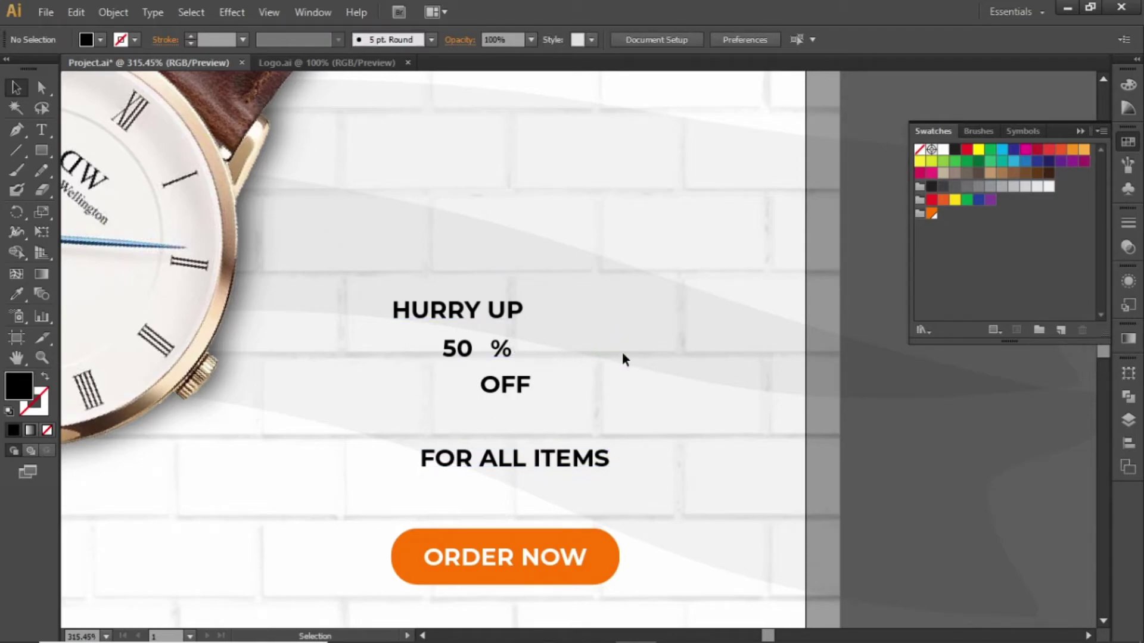
# Step: Set HURRY UP and FOR ALL ITEMS to Regular font weight
pyautogui.click(450, 309)
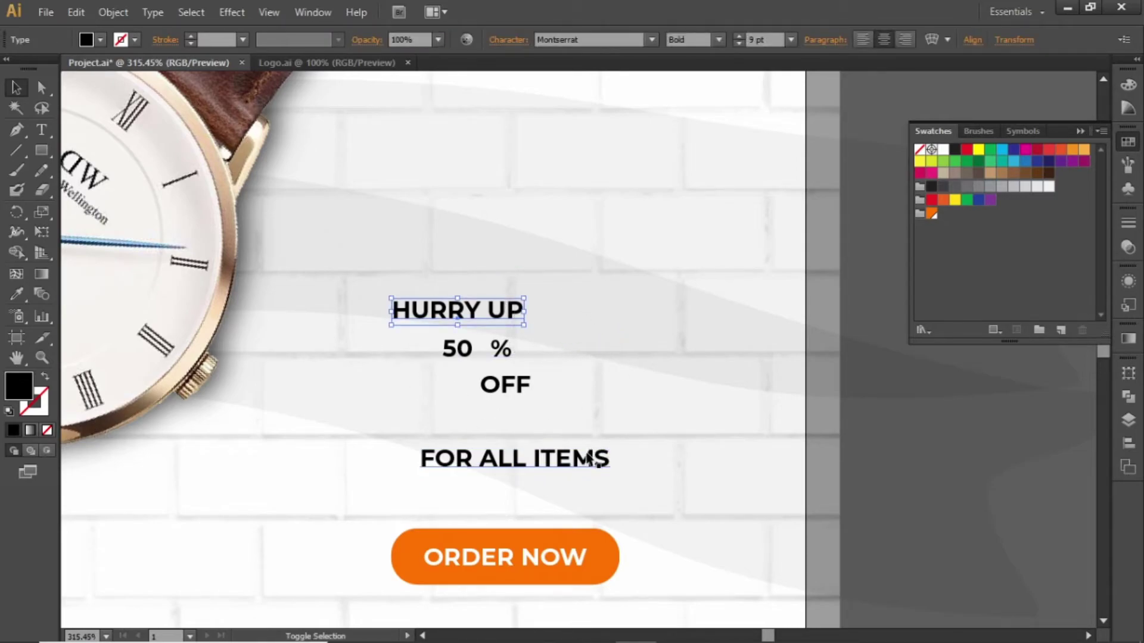
pyautogui.keyDown('shift'); pyautogui.click(596, 460); pyautogui.keyUp('shift')
pyautogui.click(719, 39)
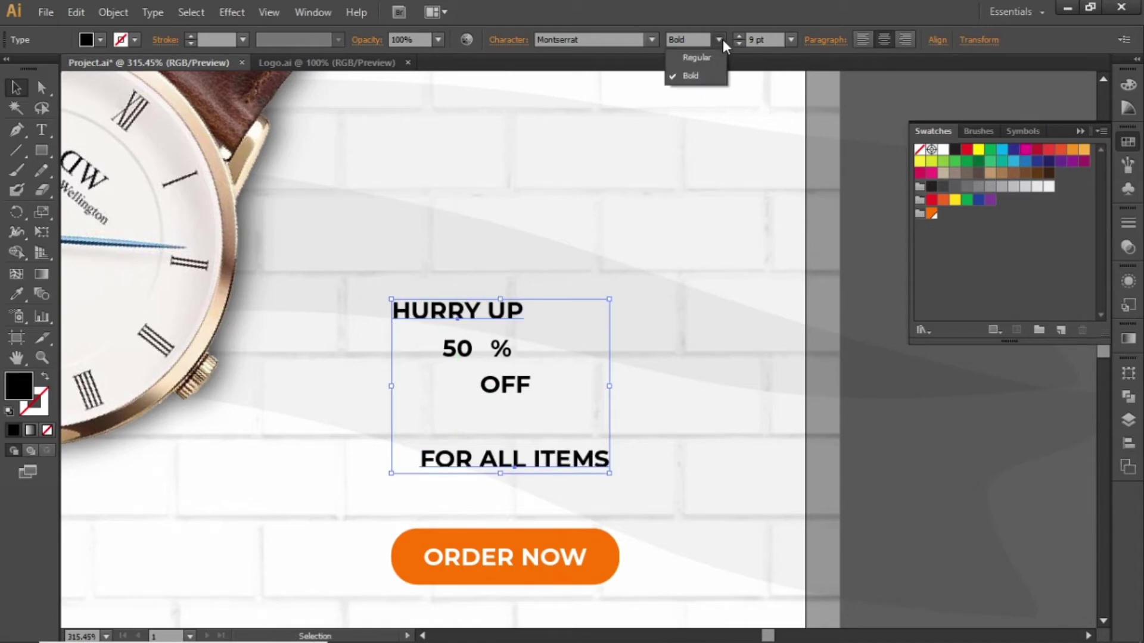
pyautogui.click(710, 64)
pyautogui.click(705, 237)
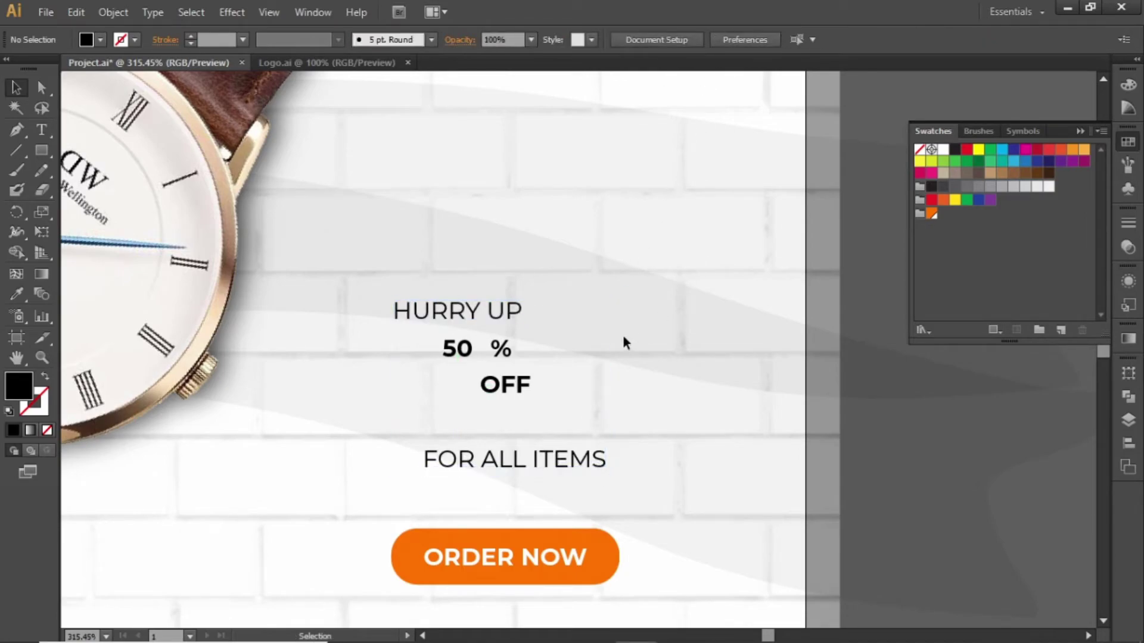
# Step: Move OFF down and right, and fill the 50 % text orange
pyautogui.moveTo(512, 386); pyautogui.dragTo(570, 417)
pyautogui.moveTo(535, 332); pyautogui.dragTo(431, 369)
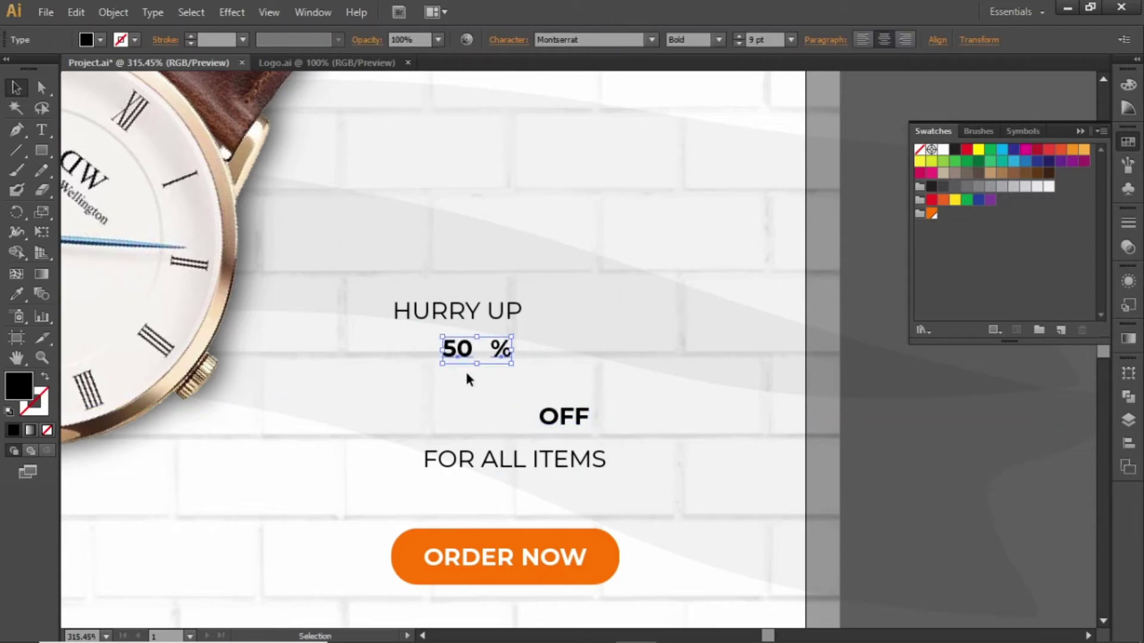
pyautogui.click(932, 215)
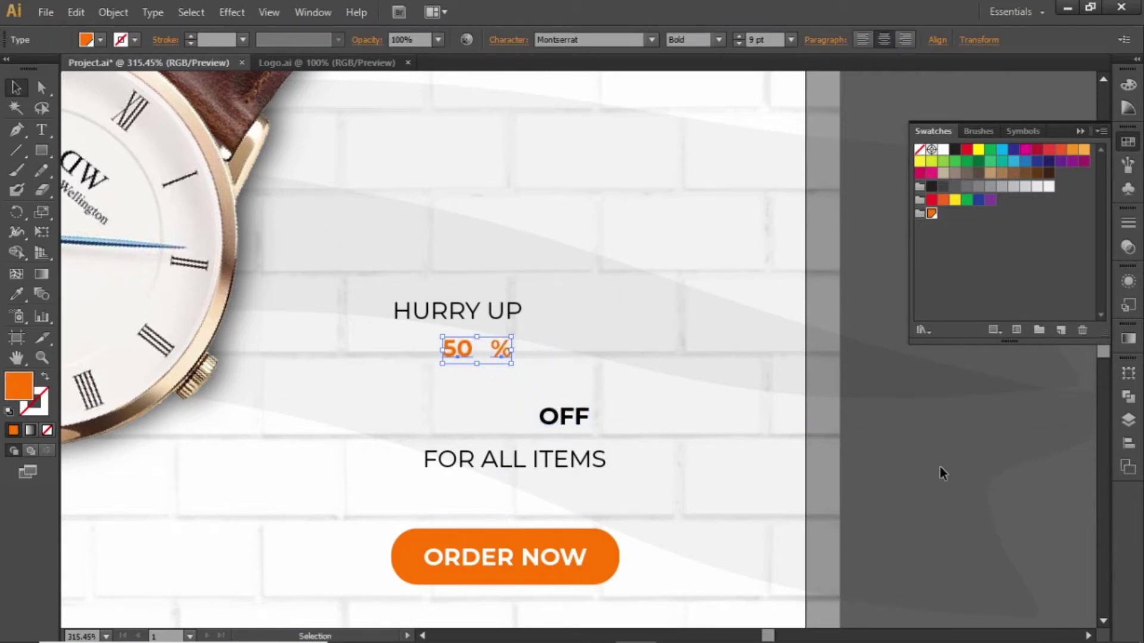
pyautogui.click(695, 437)
# Step: Separate the 50 from the % and enlarge it to 40 pt
pyautogui.moveTo(468, 349); pyautogui.dragTo(457, 391)
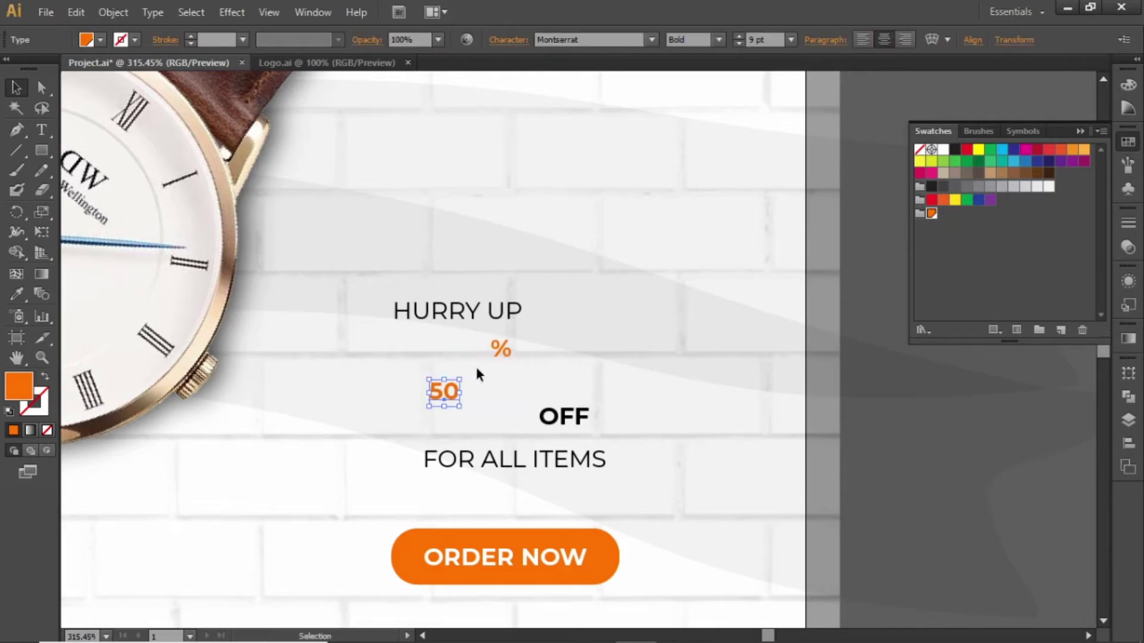
pyautogui.click(766, 45)
pyautogui.scroll(20, 766, 44)
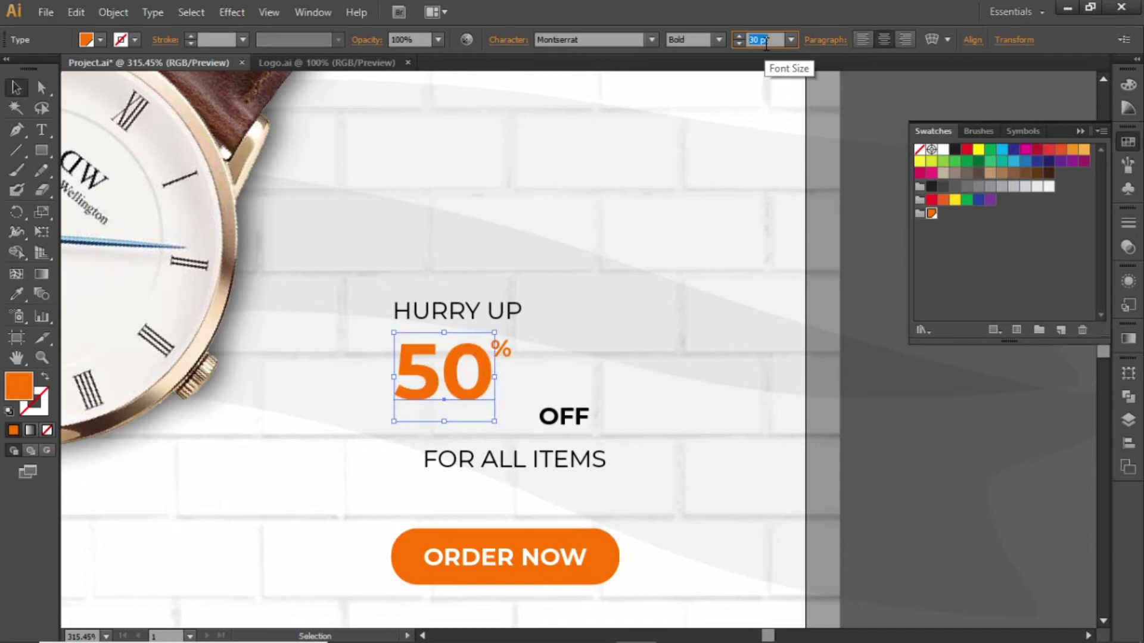
pyautogui.press('Return')
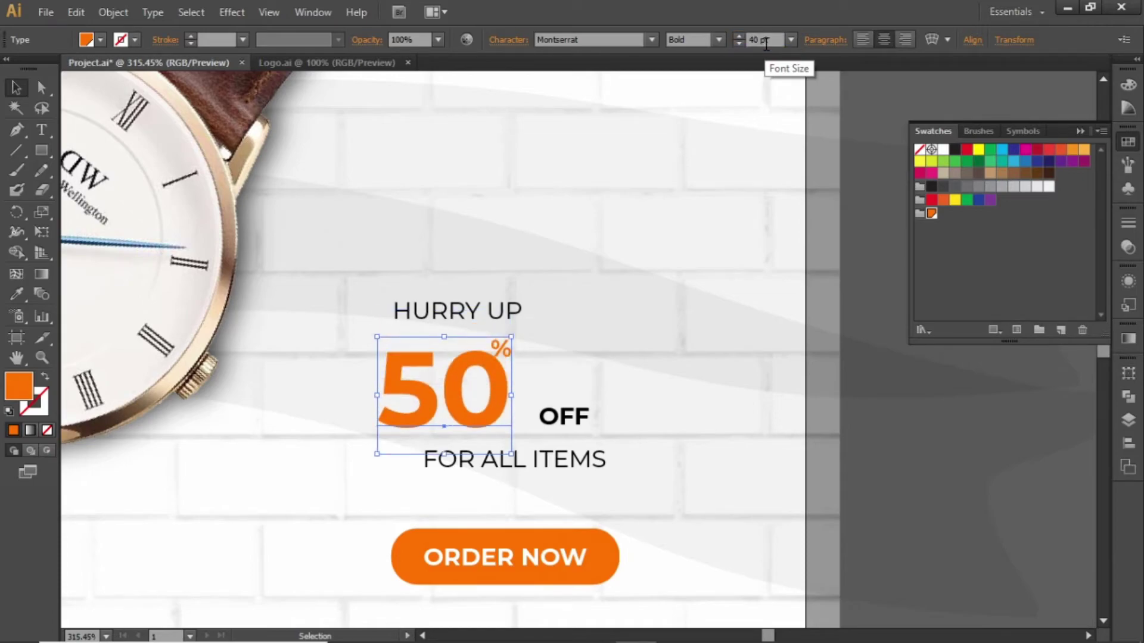
pyautogui.click(514, 352)
# Step: Move the % right and set the % and OFF to 20 pt
pyautogui.moveTo(507, 350); pyautogui.dragTo(563, 372)
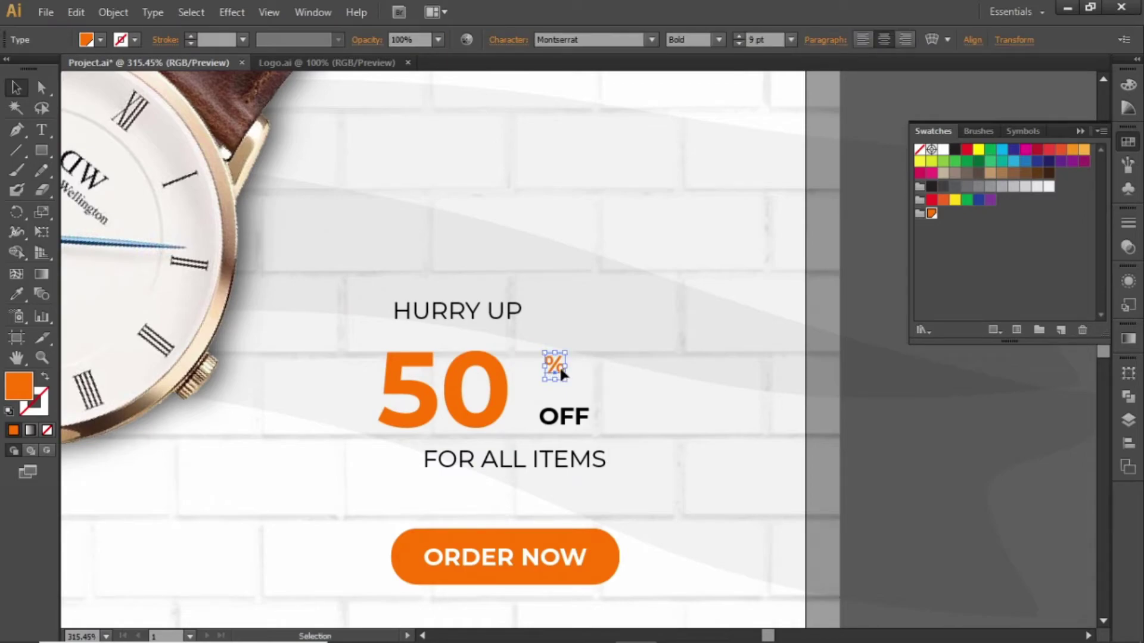
pyautogui.keyDown('shift'); pyautogui.click(541, 422); pyautogui.keyUp('shift')
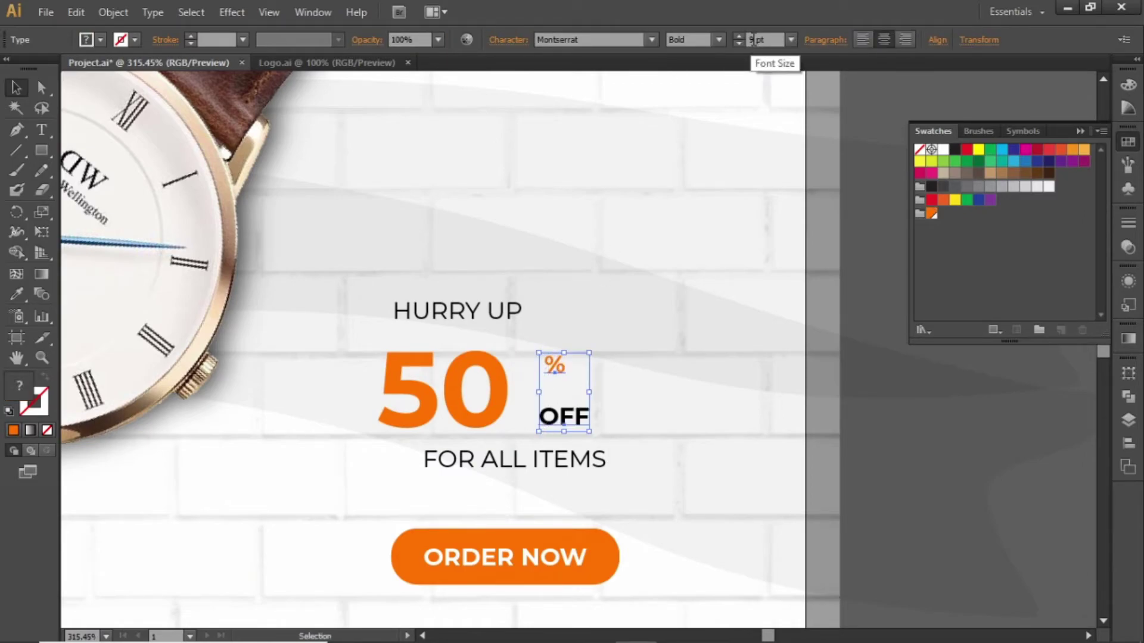
pyautogui.doubleClick(756, 39)
pyautogui.write('20')
pyautogui.press('Return')
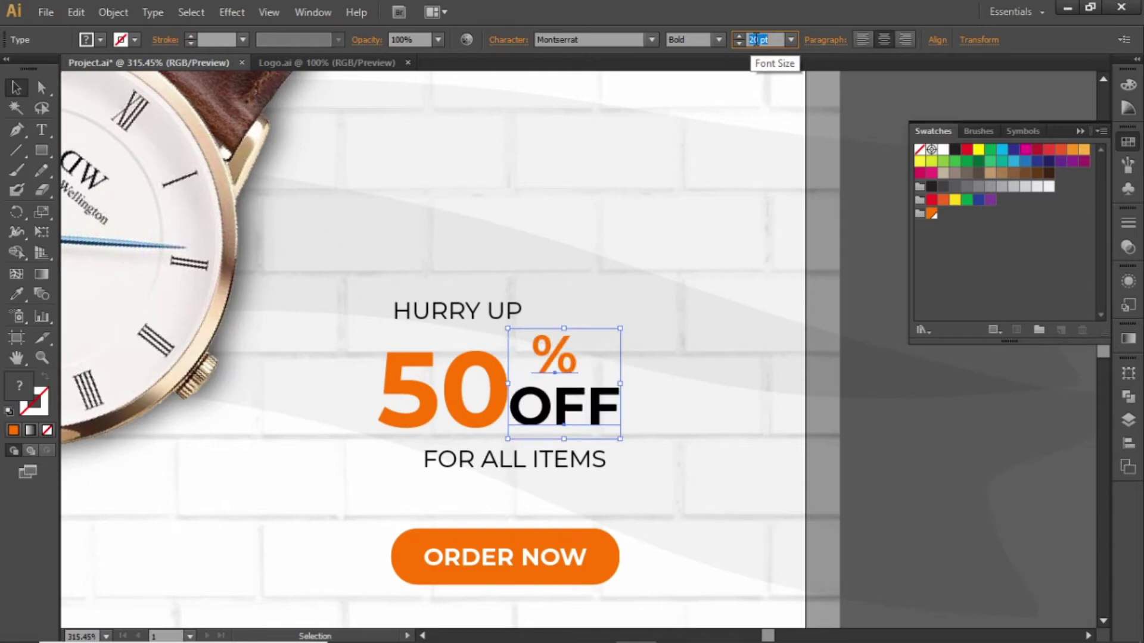
pyautogui.click(776, 451)
# Step: Reduce OFF on its own to 15 pt
pyautogui.click(617, 410)
pyautogui.doubleClick(758, 39)
pyautogui.press('Down')
pyautogui.press('Down')
pyautogui.press('Down')
pyautogui.press('Down')
pyautogui.press('Down')
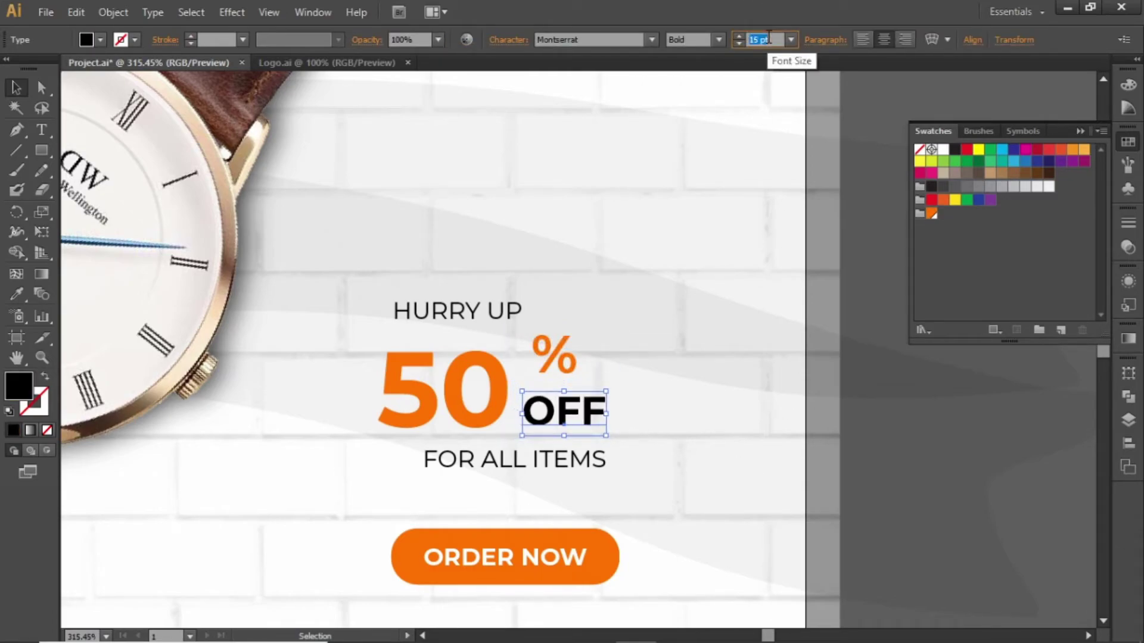
pyautogui.click(664, 299)
pyautogui.click(555, 359)
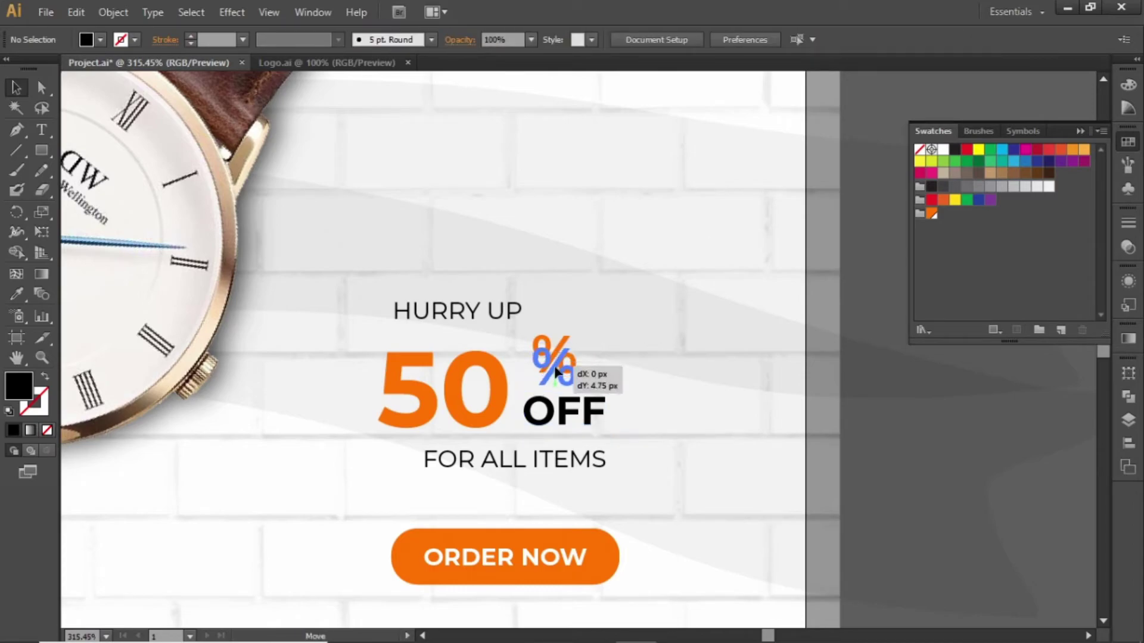
pyautogui.click(648, 340)
# Step: Shift the offer text right and down, tightening HURRY UP and FOR ALL ITEMS toward the center
pyautogui.moveTo(635, 289); pyautogui.dragTo(448, 460)
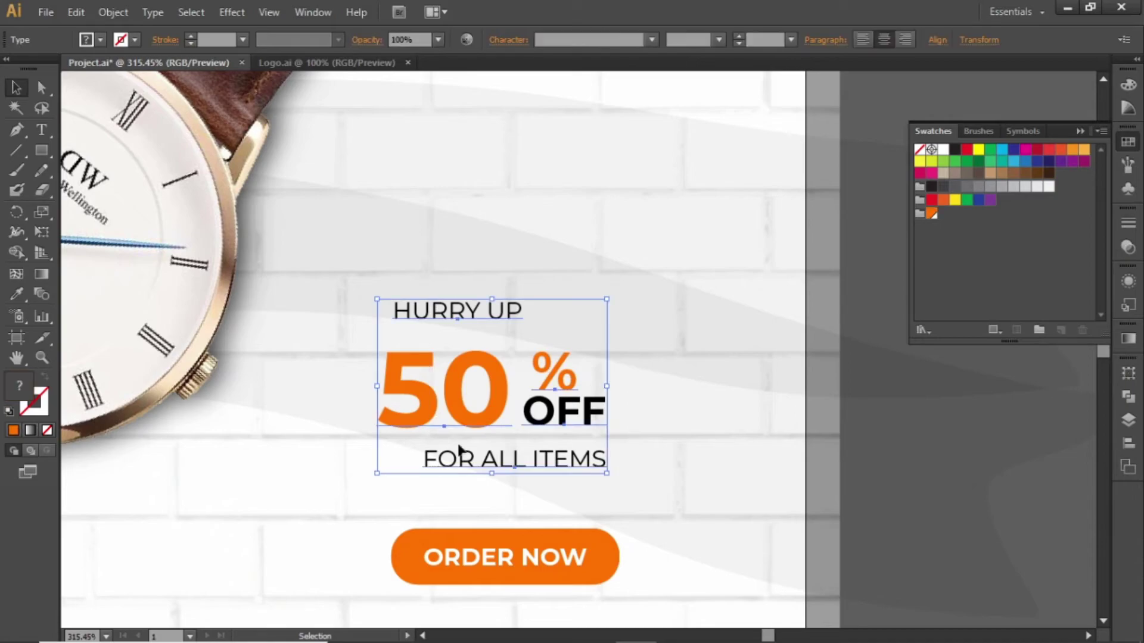
pyautogui.moveTo(492, 378); pyautogui.dragTo(510, 394)
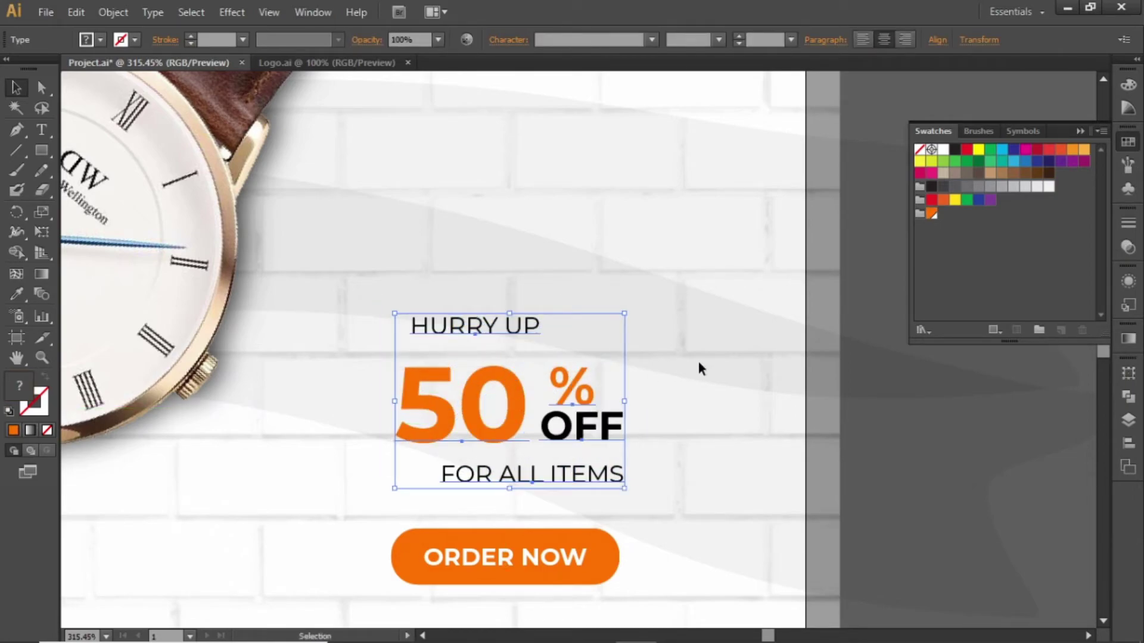
pyautogui.click(698, 361)
pyautogui.moveTo(528, 331); pyautogui.dragTo(520, 347)
pyautogui.click(571, 471)
pyautogui.moveTo(571, 471); pyautogui.dragTo(571, 463)
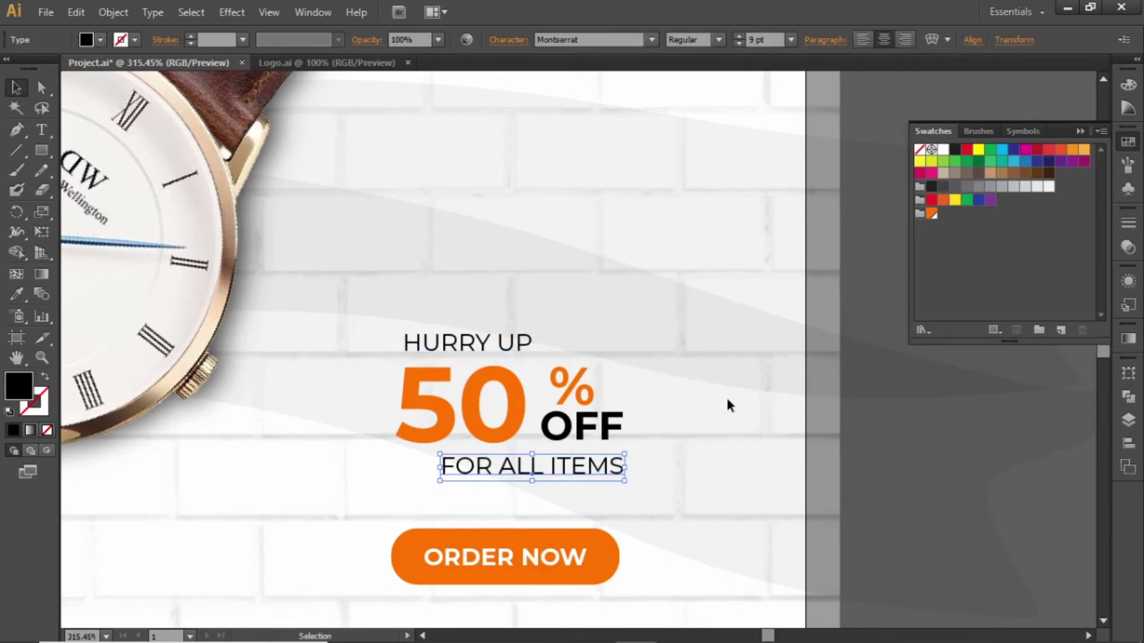
pyautogui.click(670, 373)
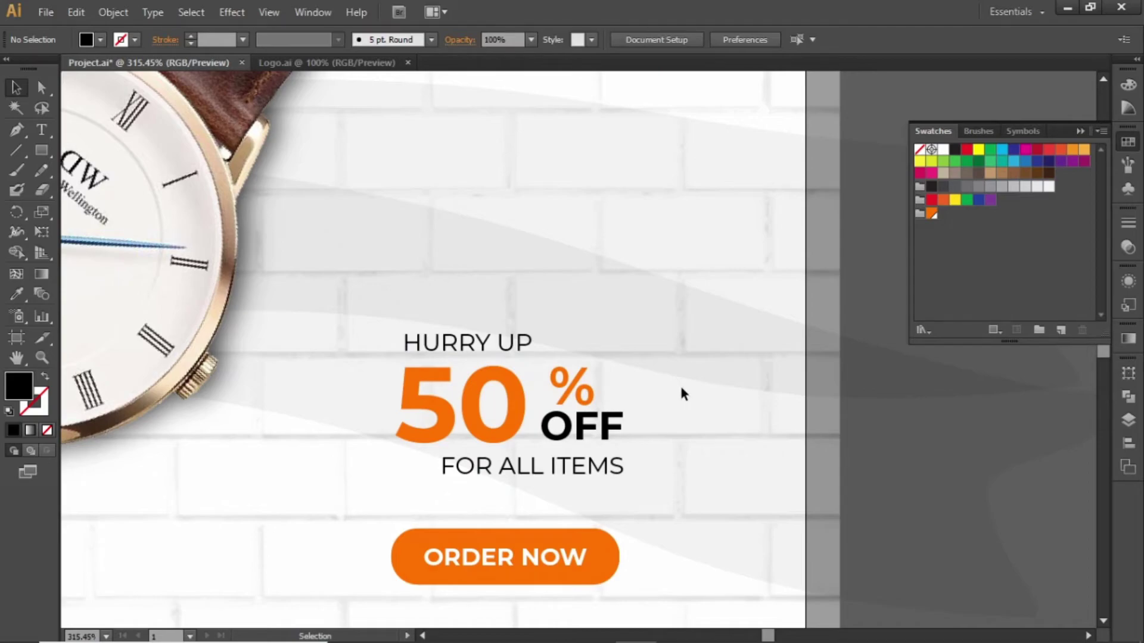
# Step: Zoom out and nudge the offer text block down and slightly left
pyautogui.scroll(-4, 681, 388)
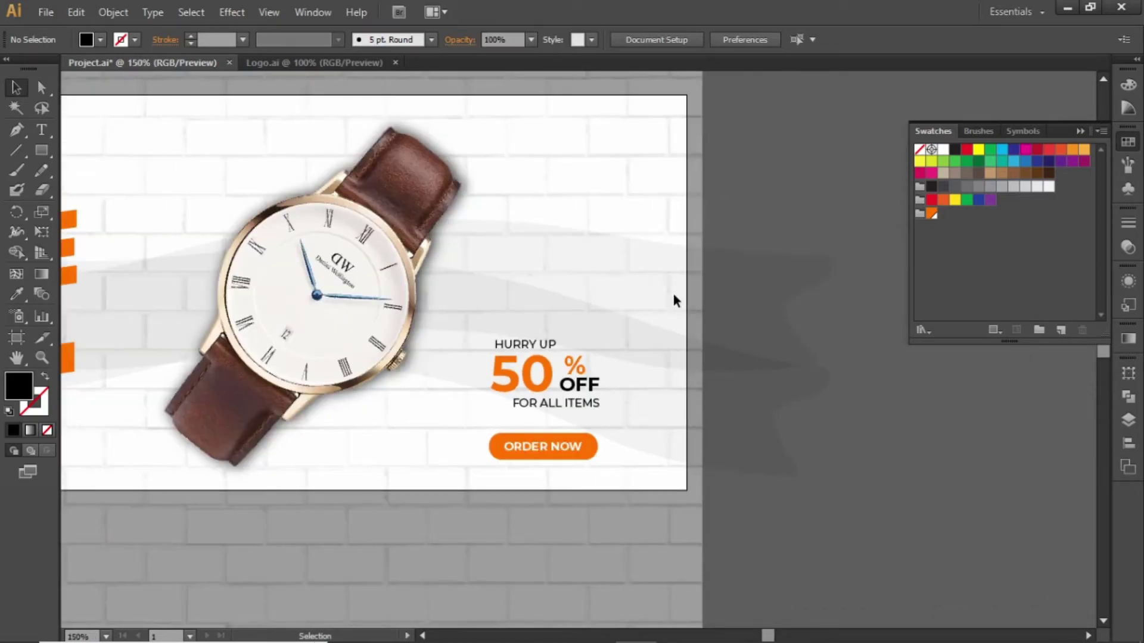
pyautogui.moveTo(673, 294); pyautogui.dragTo(776, 329)
pyautogui.moveTo(746, 382); pyautogui.dragTo(624, 455)
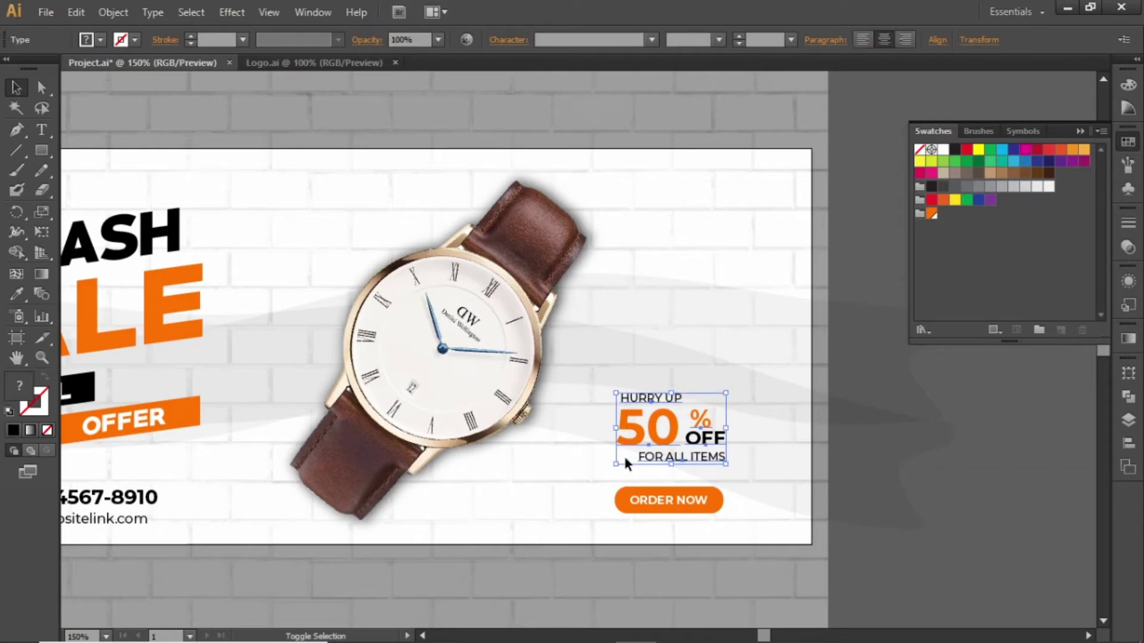
pyautogui.hotkey('shift', 'Down')
pyautogui.press('Left')
pyautogui.press('Left')
pyautogui.press('Left')
pyautogui.press('Left')
pyautogui.press('Up')
pyautogui.press('Up')
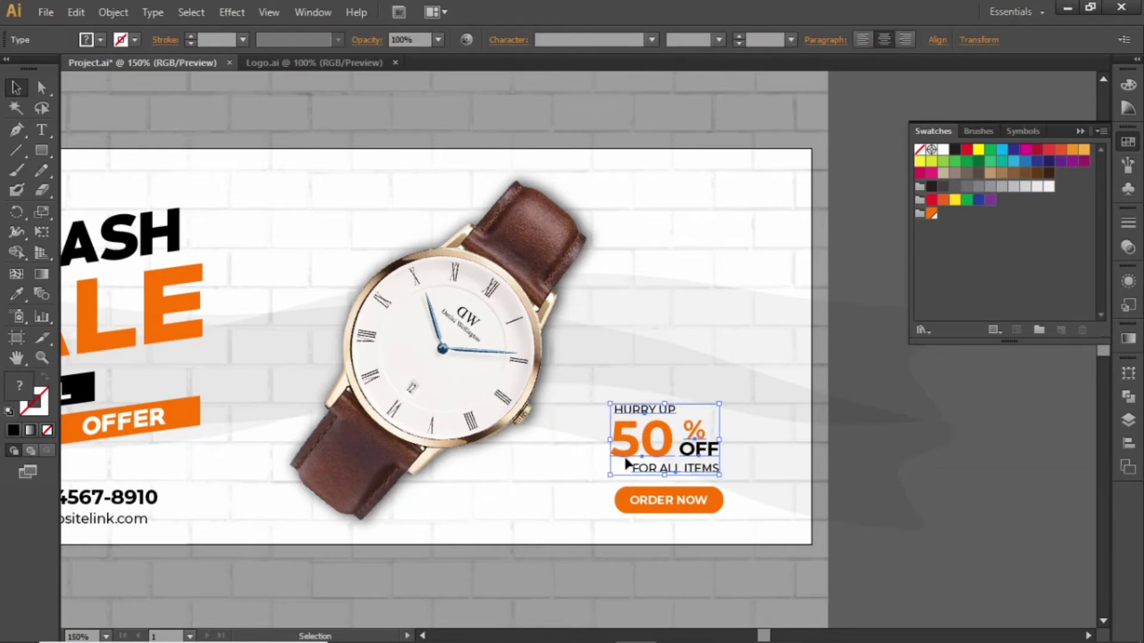
# Step: Shift the offer text and ORDER NOW button right together, then view the whole banner
pyautogui.moveTo(735, 390); pyautogui.dragTo(621, 532)
pyautogui.hotkey('shift', 'Right')
pyautogui.hotkey('shift', 'Right')
pyautogui.hotkey('shift', 'Right')
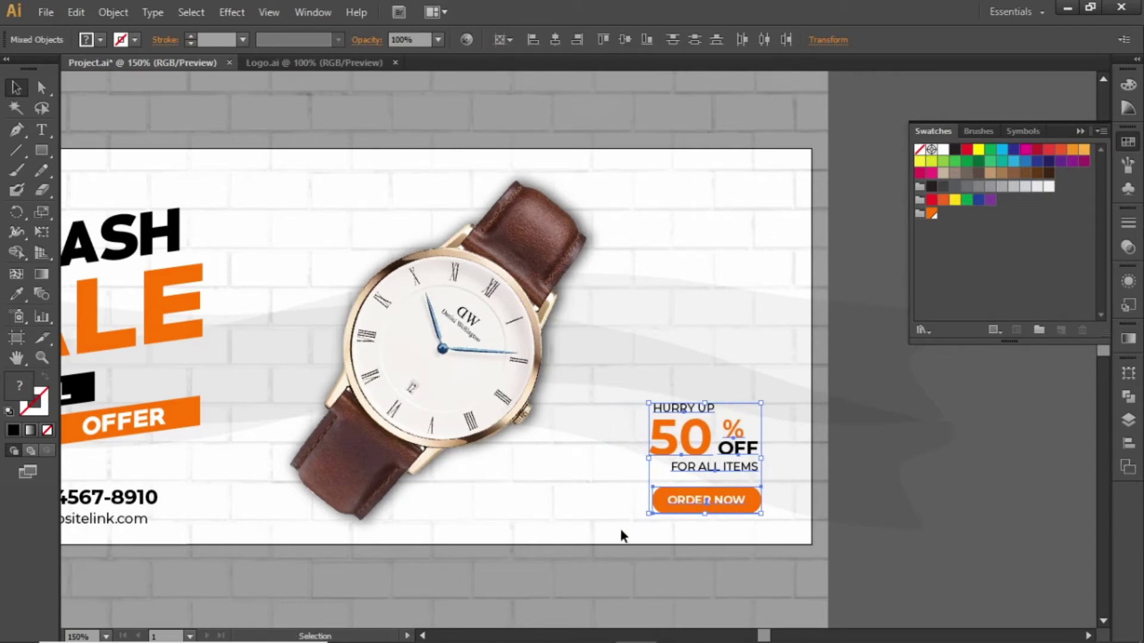
pyautogui.click(1080, 130)
pyautogui.click(1063, 287)
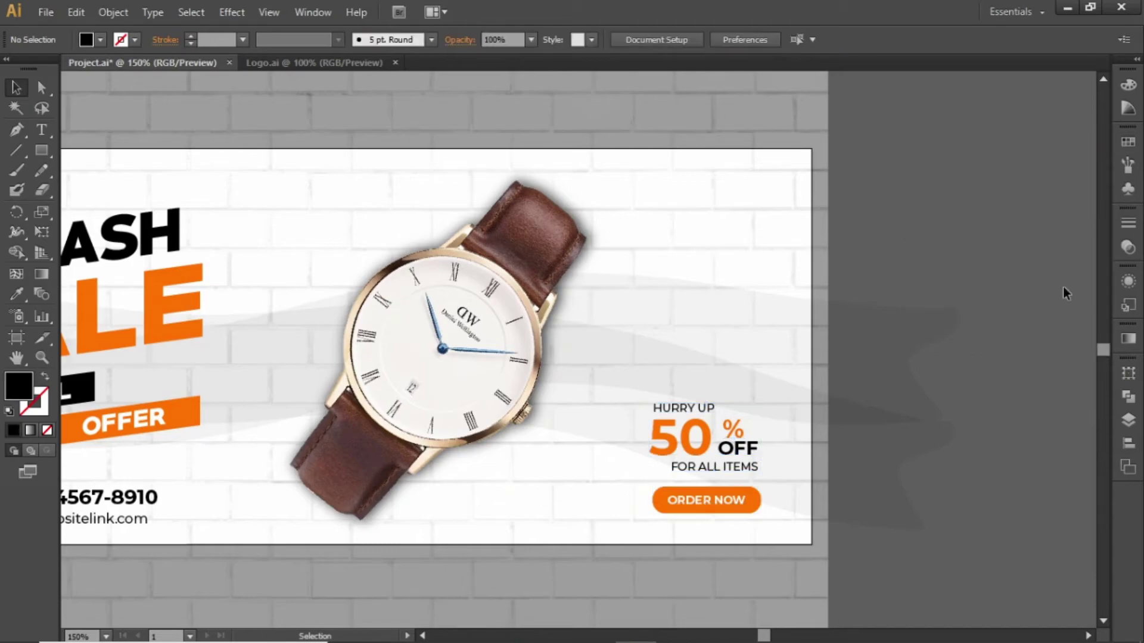
pyautogui.moveTo(715, 307); pyautogui.dragTo(997, 247)
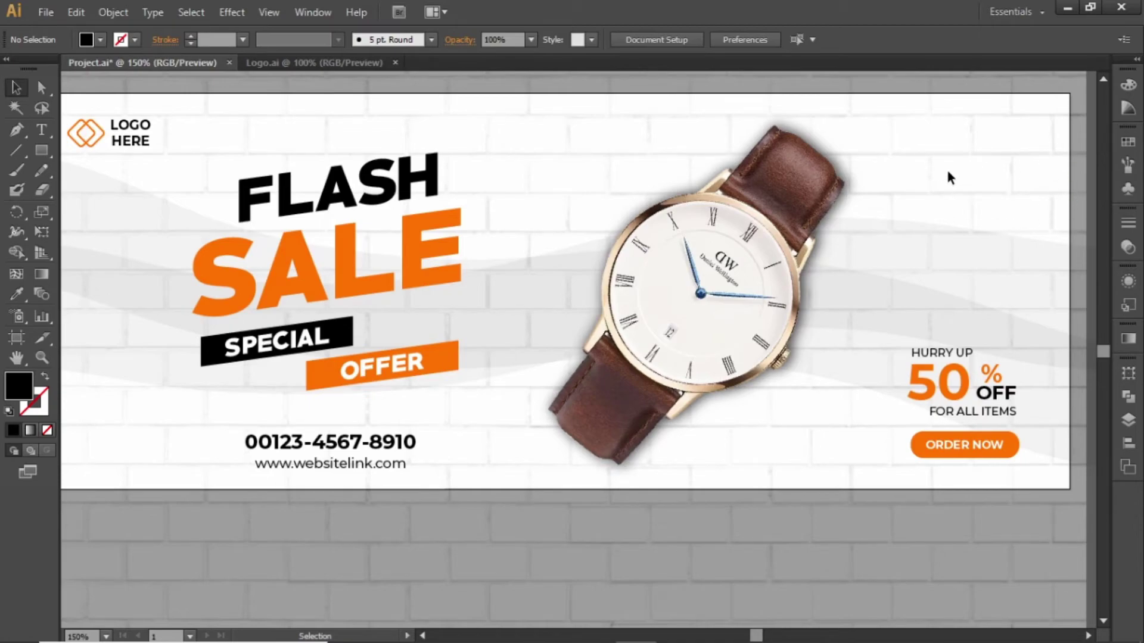
# Step: Zoom into the upper right and draw a circle with the Ellipse tool
pyautogui.press('z')
pyautogui.moveTo(836, 94); pyautogui.dragTo(1068, 310)
pyautogui.press('v')
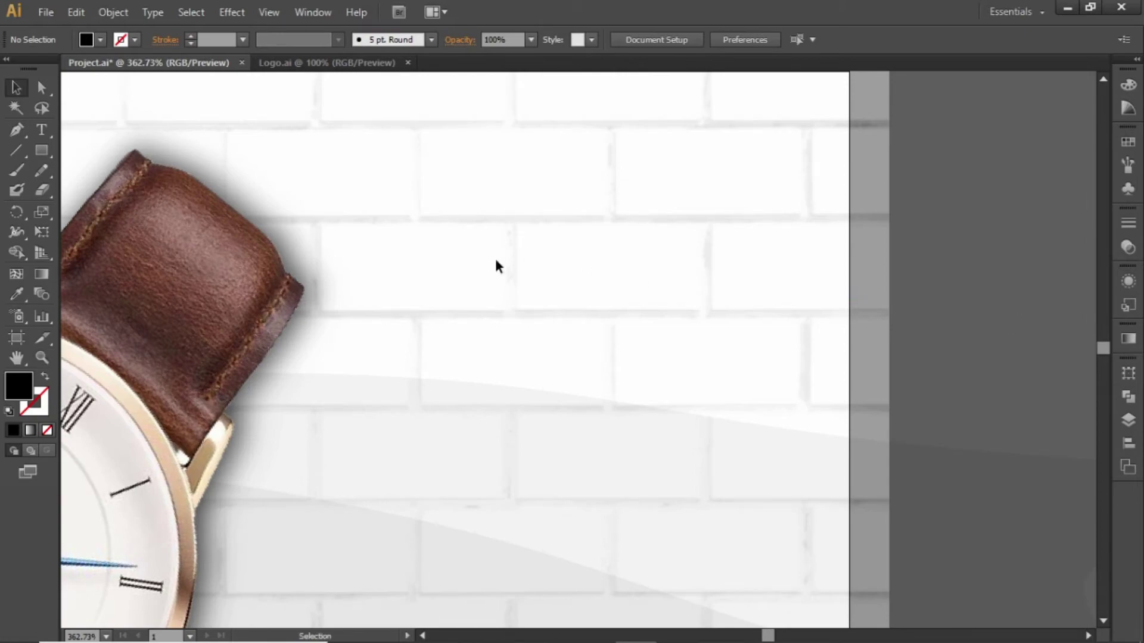
pyautogui.moveTo(42, 150); pyautogui.dragTo(84, 194)
pyautogui.moveTo(541, 233); pyautogui.dragTo(625, 243)
# Step: Fill the circle orange, shrink it to a tiny dot and select it
pyautogui.press('v')
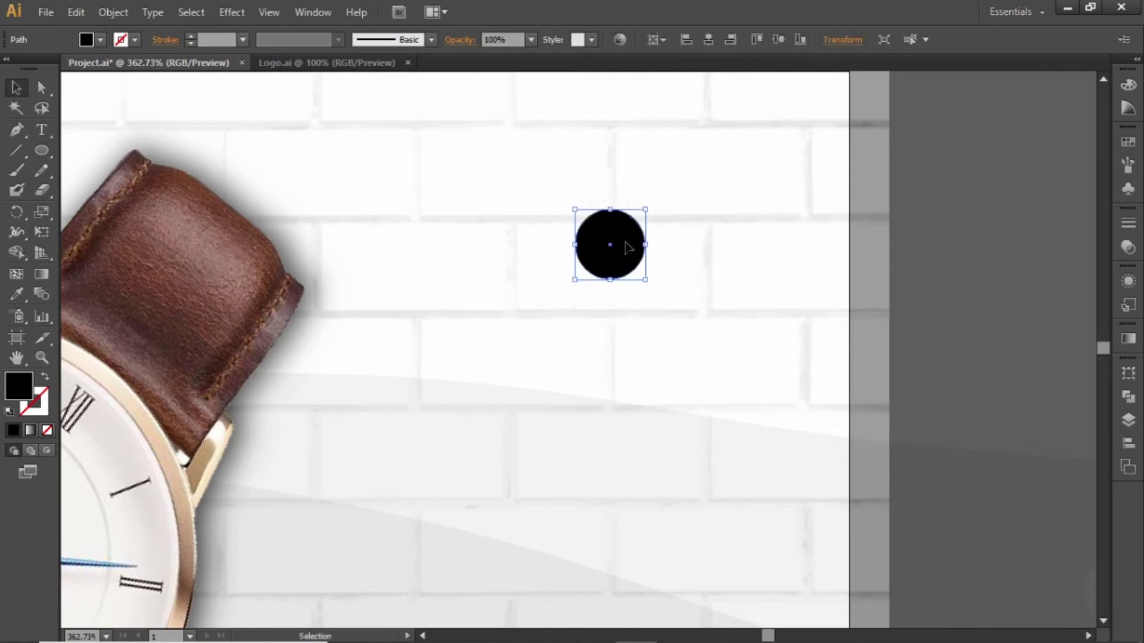
pyautogui.click(1128, 142)
pyautogui.click(932, 214)
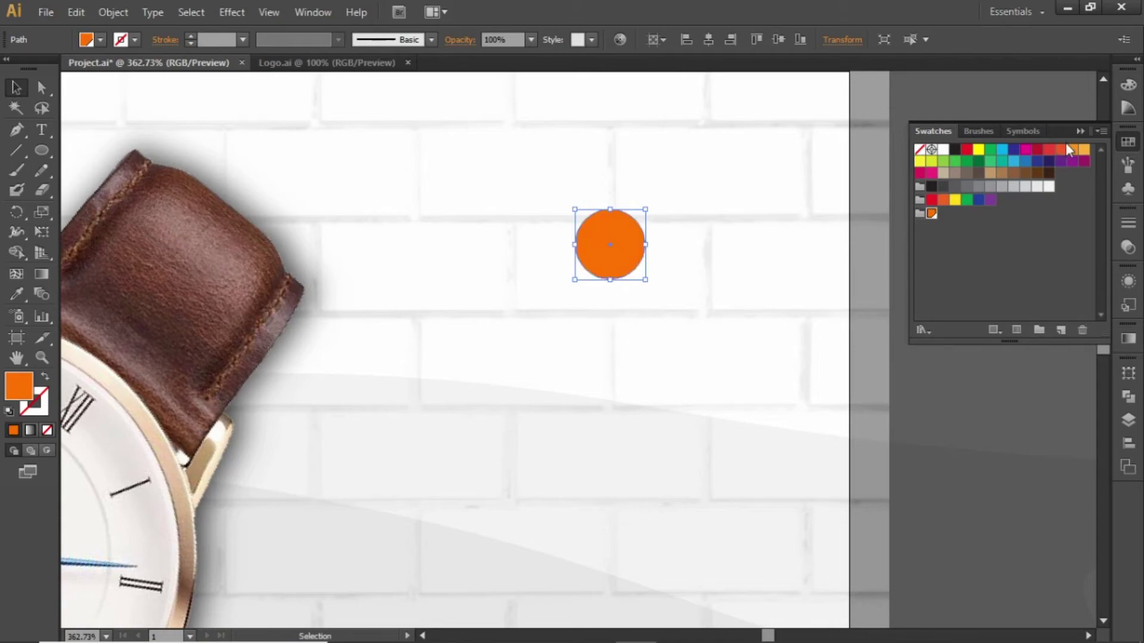
pyautogui.moveTo(638, 279); pyautogui.dragTo(589, 222)
pyautogui.click(686, 241)
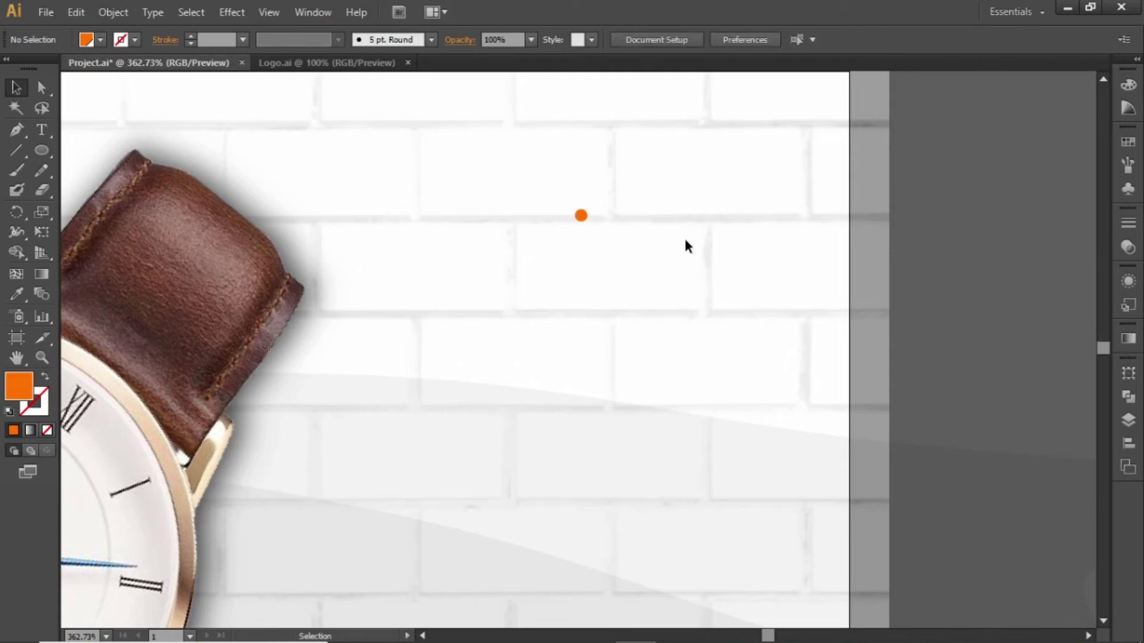
pyautogui.moveTo(631, 189); pyautogui.dragTo(539, 234)
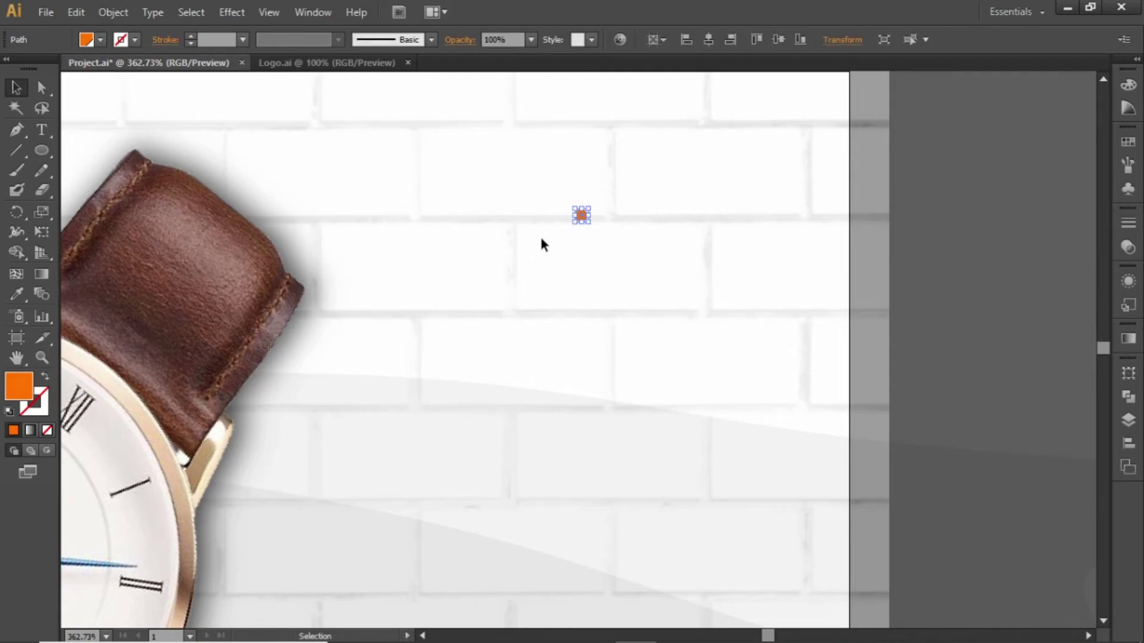
# Step: Copy the dot 10 px to the right with Transform Each and group the pair
pyautogui.rightClick(580, 217)
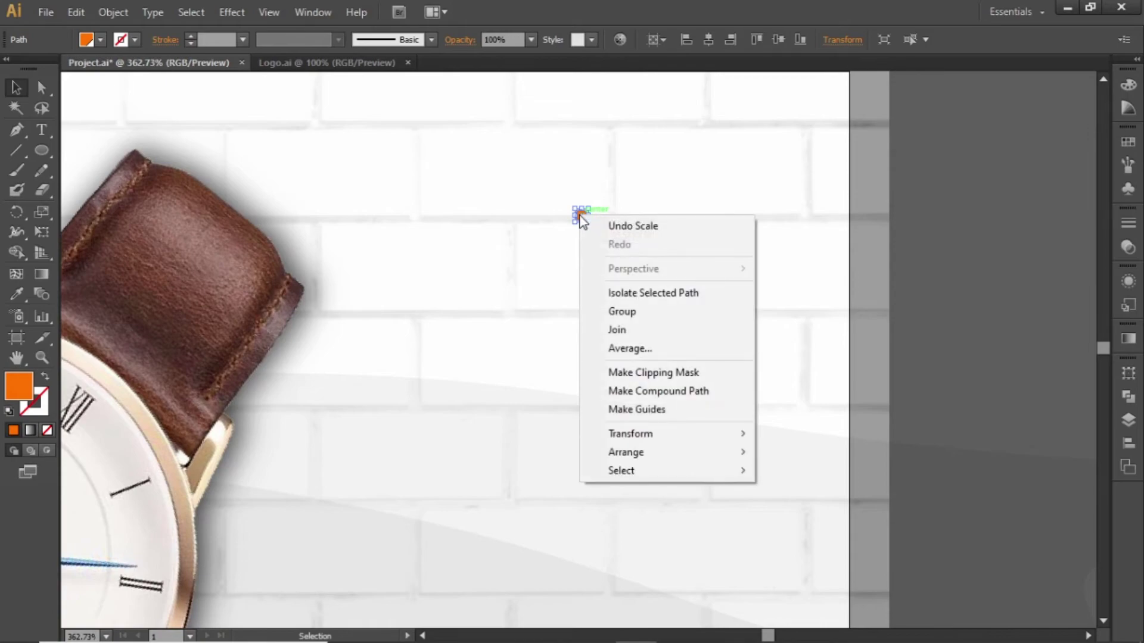
pyautogui.moveTo(670, 443)
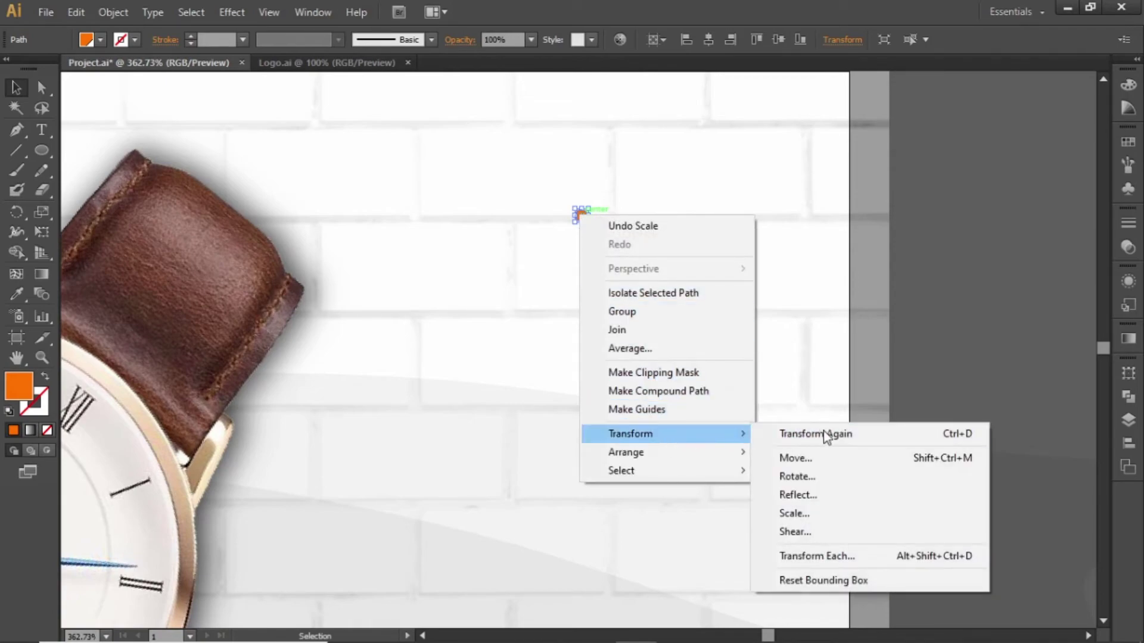
pyautogui.click(867, 563)
pyautogui.click(954, 240)
pyautogui.hotkey('shift', 'Up')
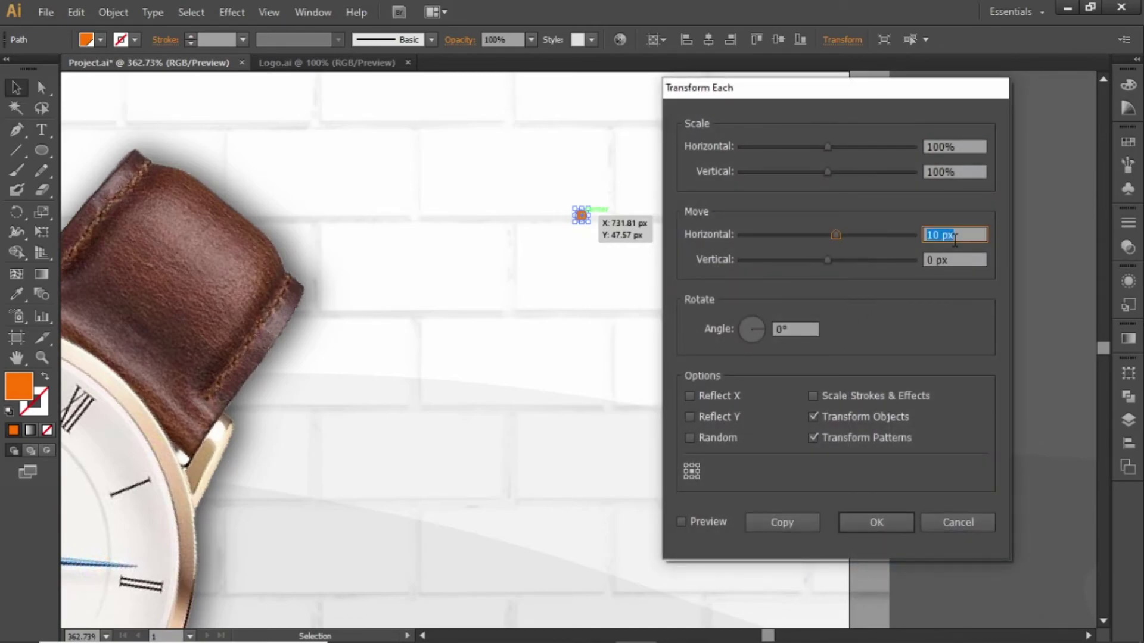
pyautogui.click(778, 515)
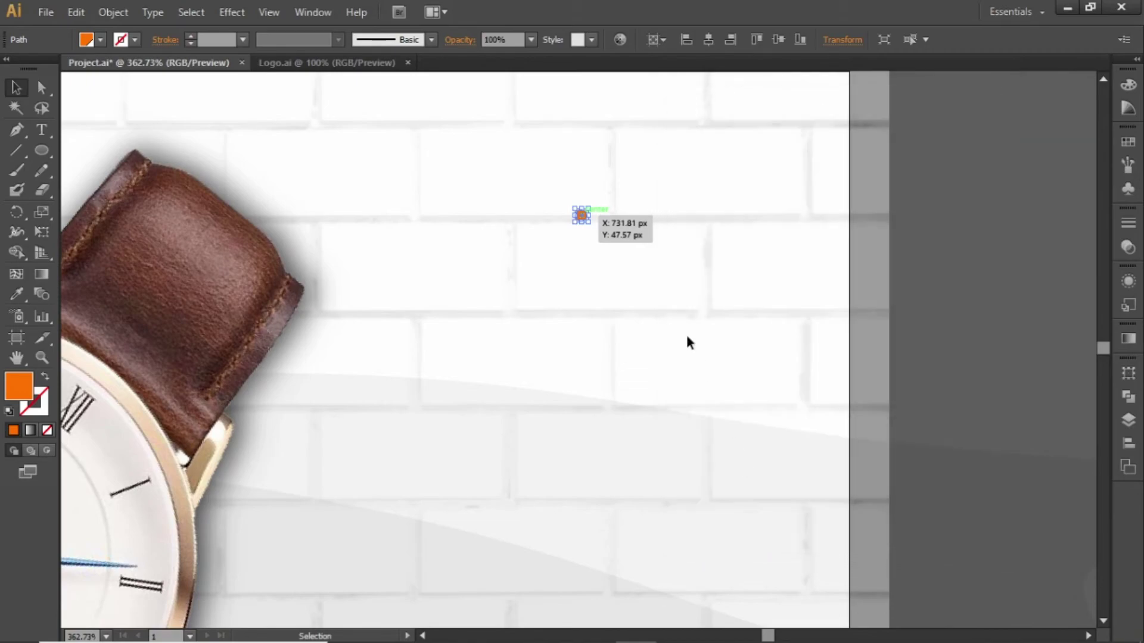
pyautogui.click(654, 248)
pyautogui.moveTo(649, 196); pyautogui.dragTo(557, 251)
pyautogui.hotkey('ctrl', 'g')
# Step: Copy the dot pair 10 px below with Transform Each (0 px horizontal)
pyautogui.rightClick(583, 215)
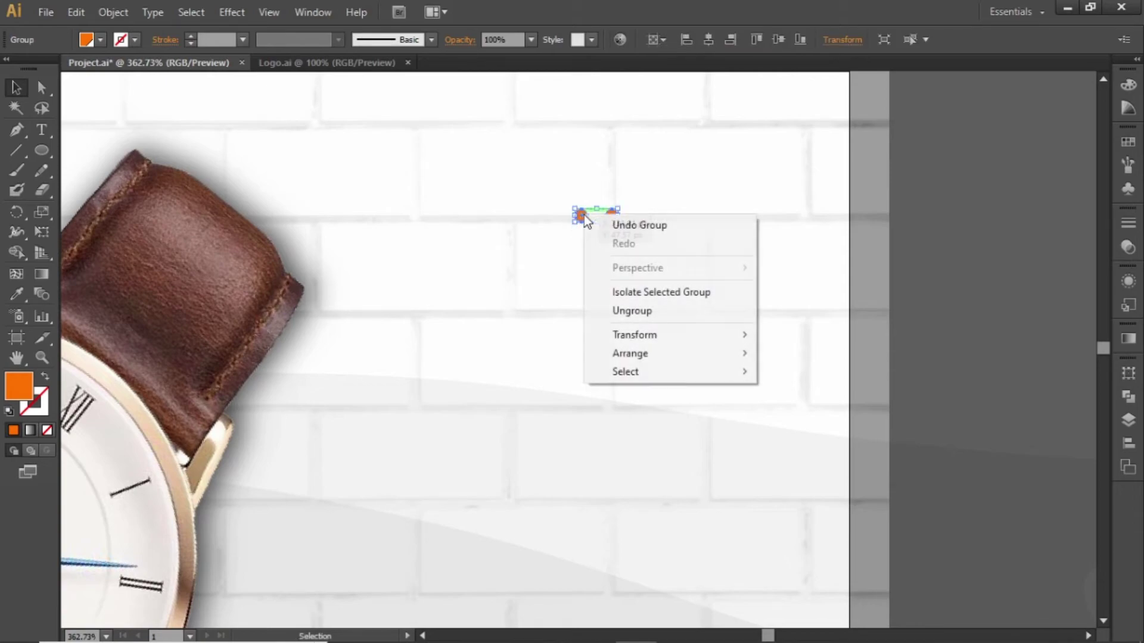
pyautogui.moveTo(675, 340)
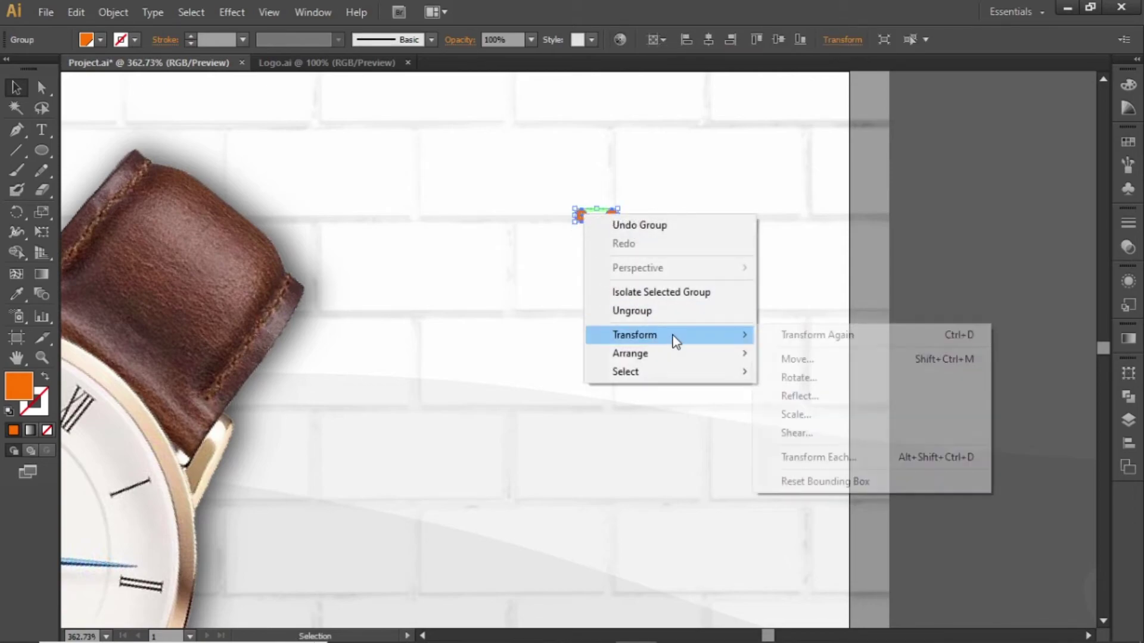
pyautogui.click(866, 459)
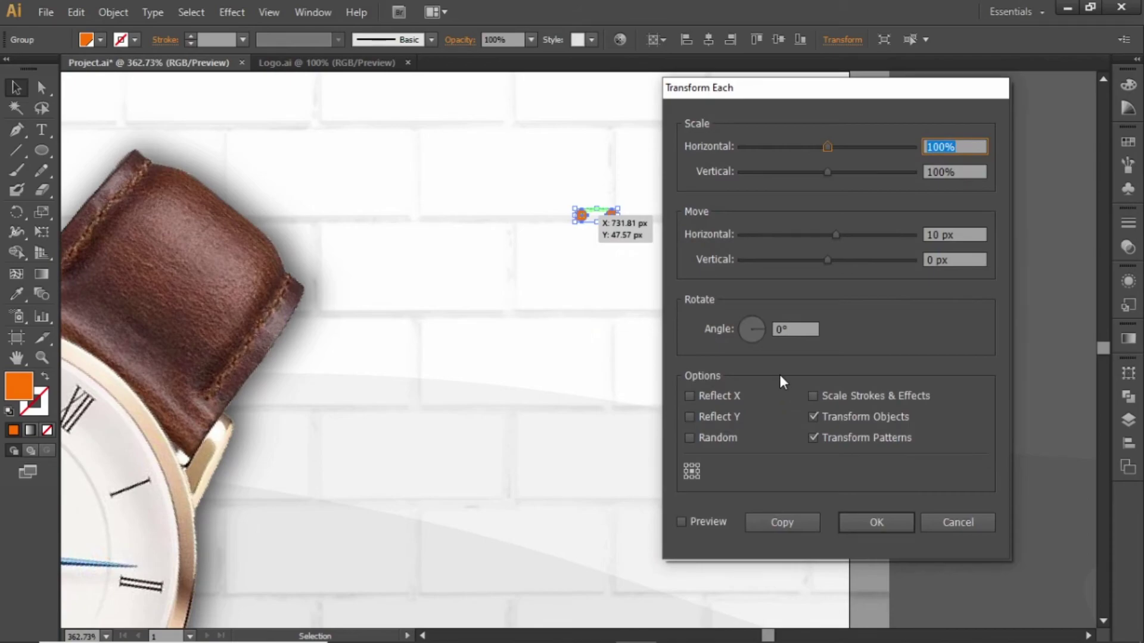
pyautogui.click(968, 235)
pyautogui.hotkey('ctrl', 'a')
pyautogui.hotkey('ctrl', 'x')
pyautogui.click(964, 260)
pyautogui.hotkey('ctrl', 'v')
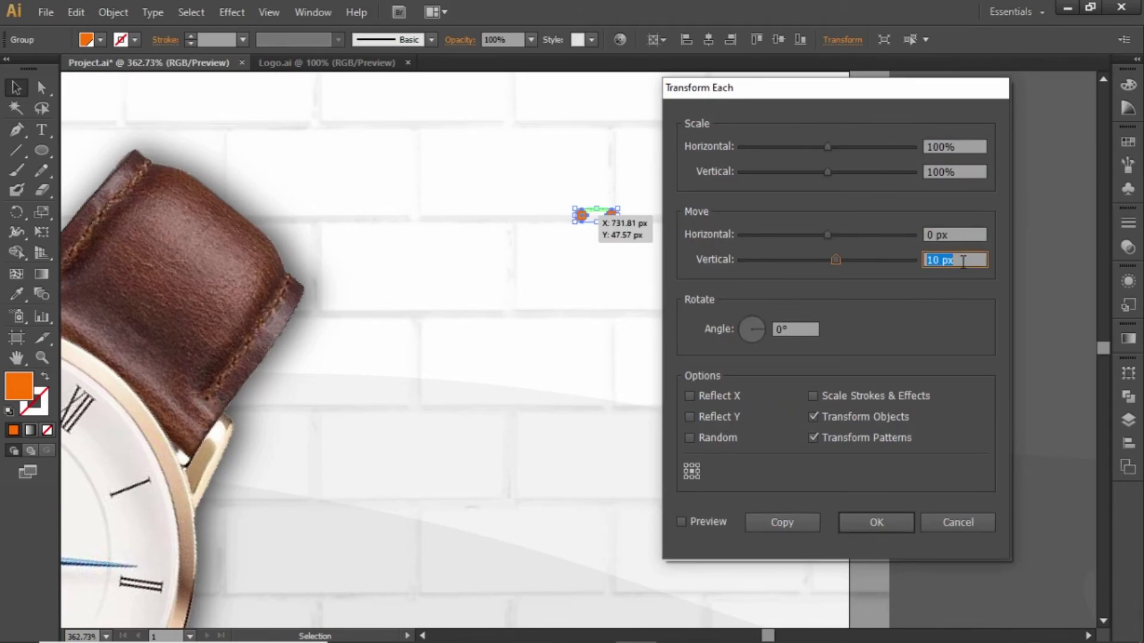
pyautogui.click(964, 261)
pyautogui.click(779, 522)
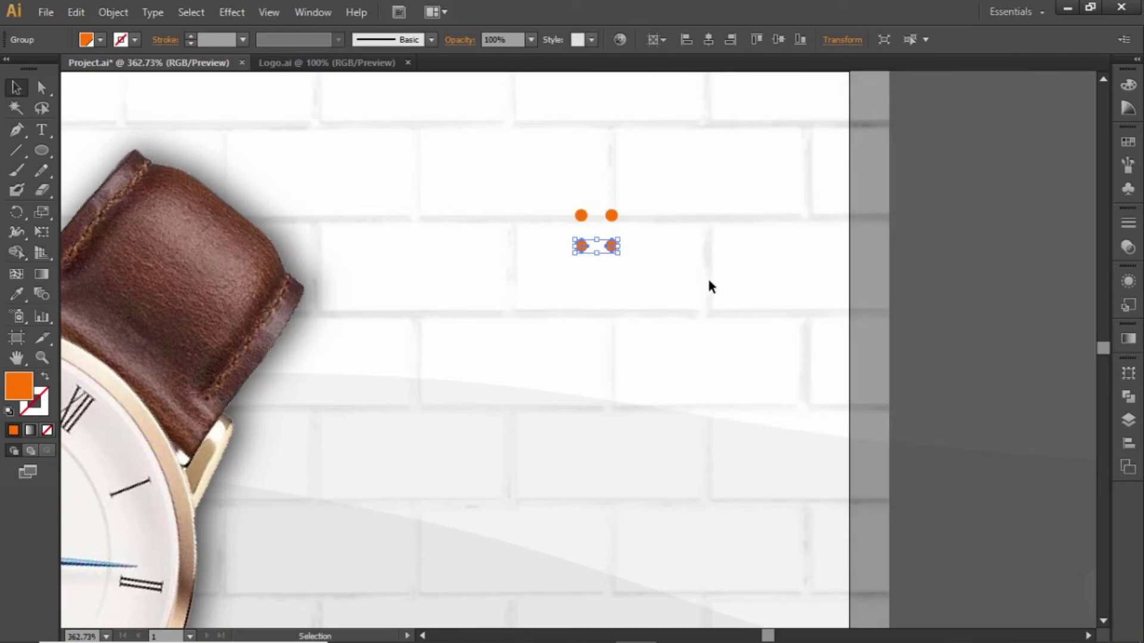
# Step: Duplicate more dot rows, group all the dots, and move the grid up-right
pyautogui.press('a')
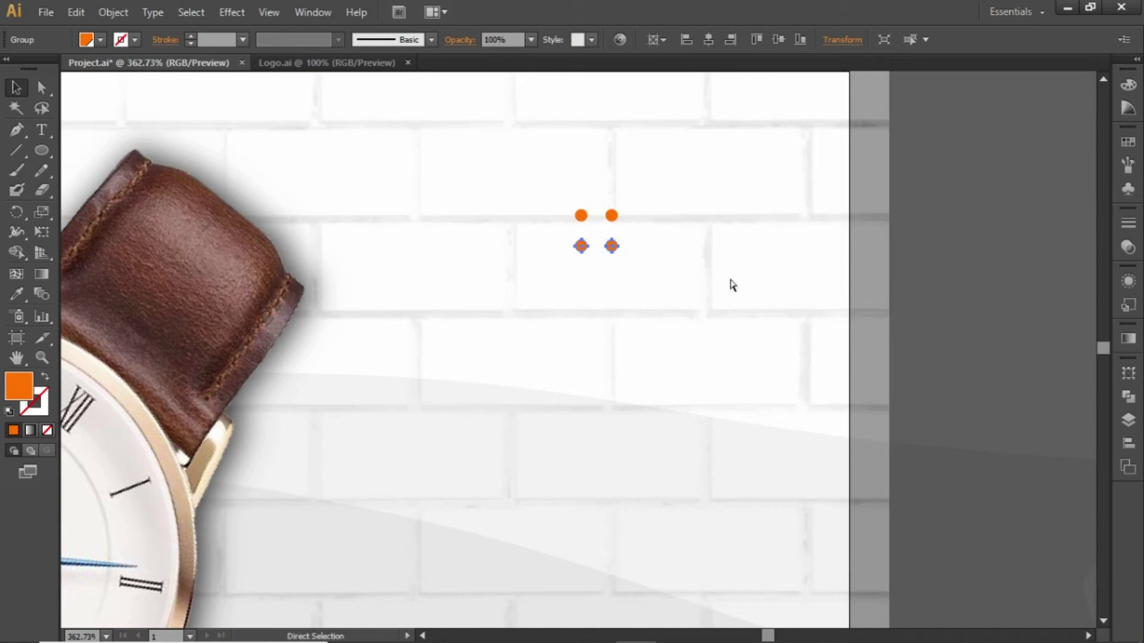
pyautogui.hotkey('ctrl', 'd')
pyautogui.hotkey('ctrl', 'd')
pyautogui.hotkey('ctrl', 'd')
pyautogui.hotkey('ctrl', 'd')
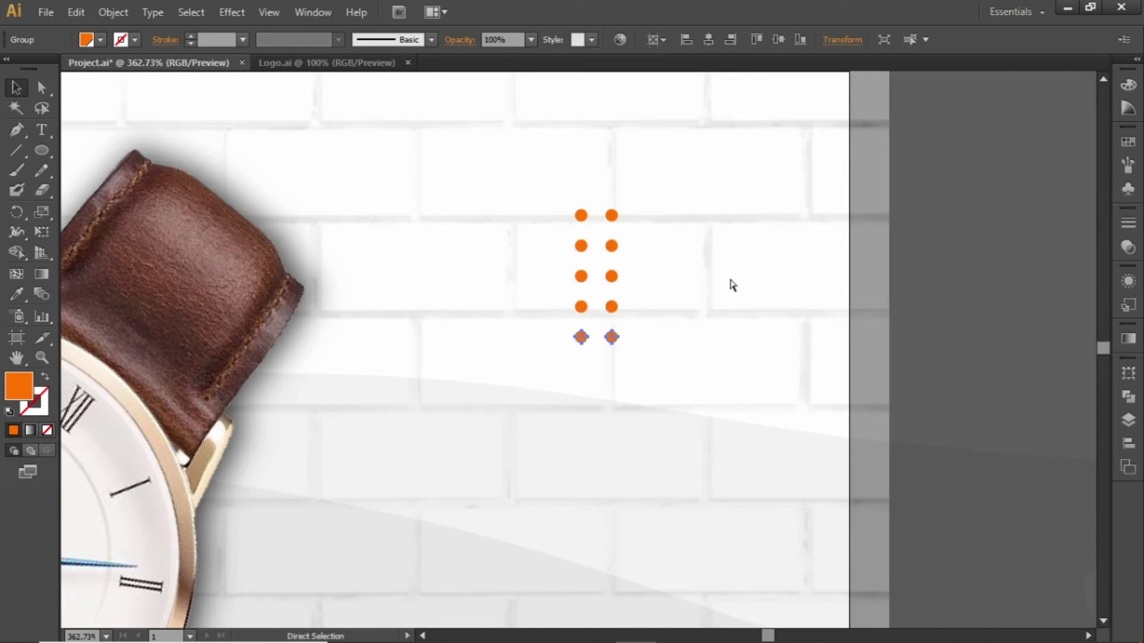
pyautogui.press('v')
pyautogui.click(741, 259)
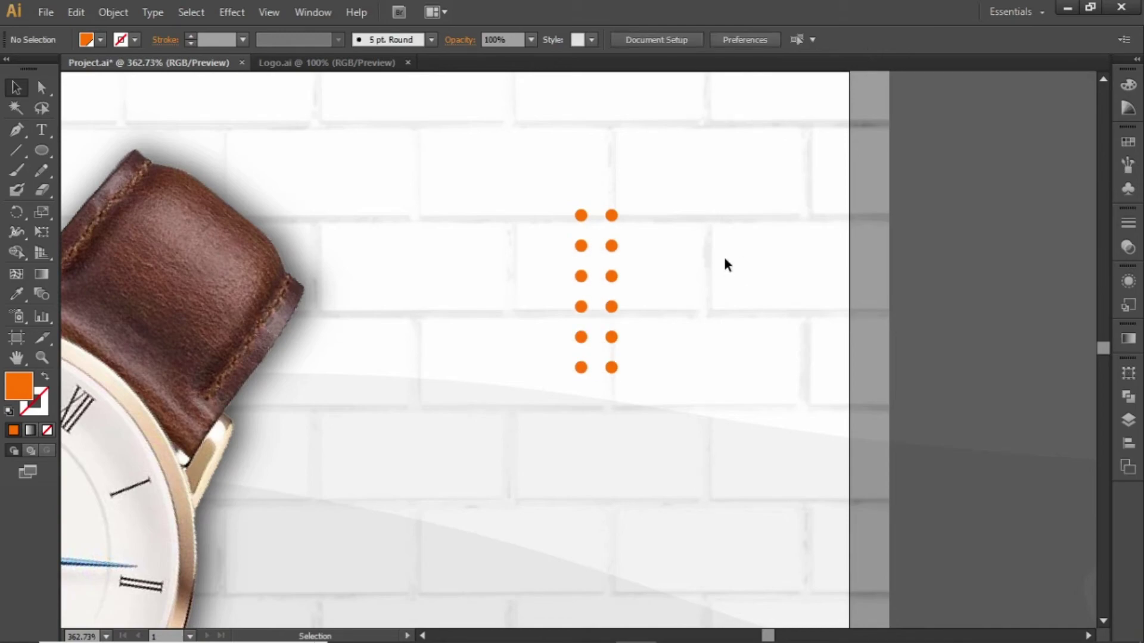
pyautogui.moveTo(652, 190); pyautogui.dragTo(553, 398)
pyautogui.press('a')
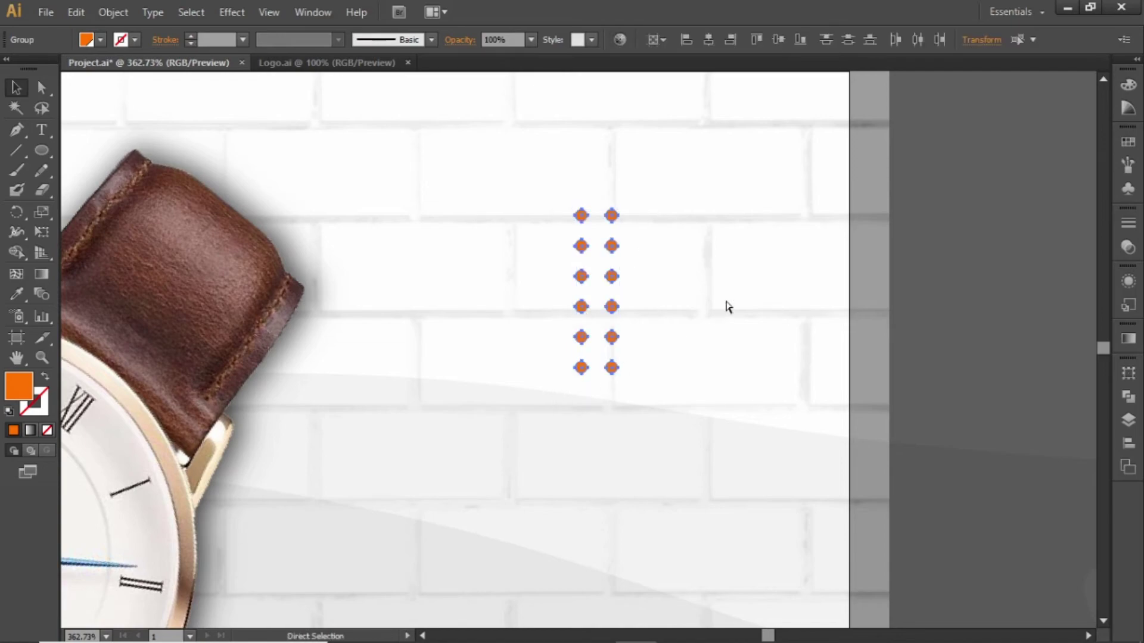
pyautogui.press('v')
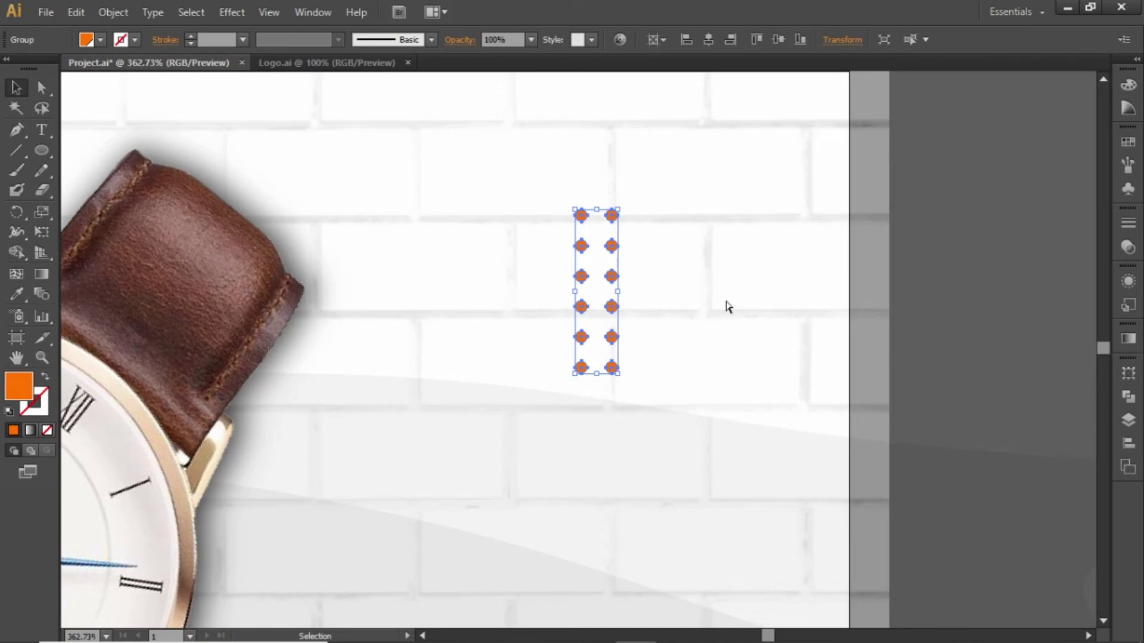
pyautogui.hotkey('ctrl', '-')
pyautogui.hotkey('ctrl', '-')
pyautogui.moveTo(602, 307); pyautogui.dragTo(662, 288)
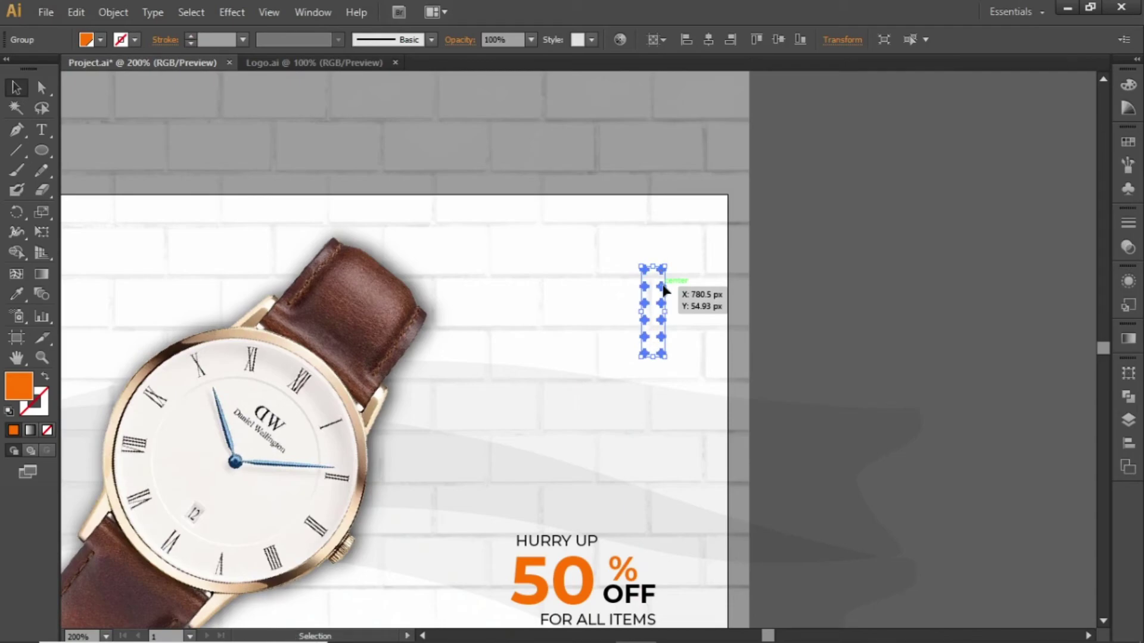
# Step: Zoom to fit the artboard and nudge the orange dot grid slightly left
pyautogui.hotkey('ctrl', '0')
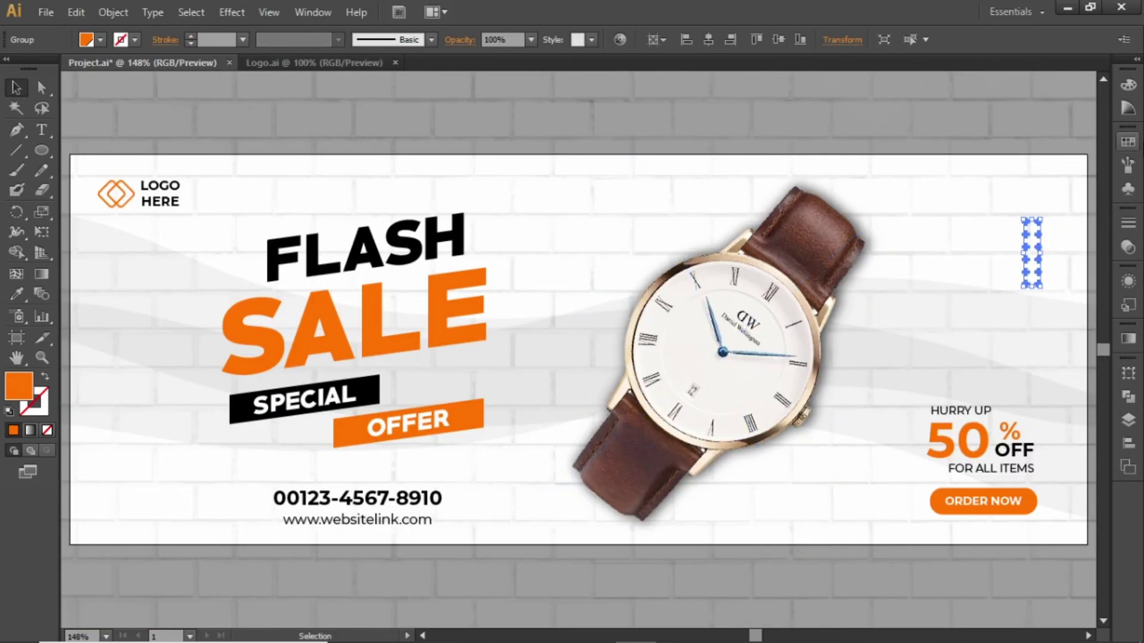
pyautogui.click(1035, 363)
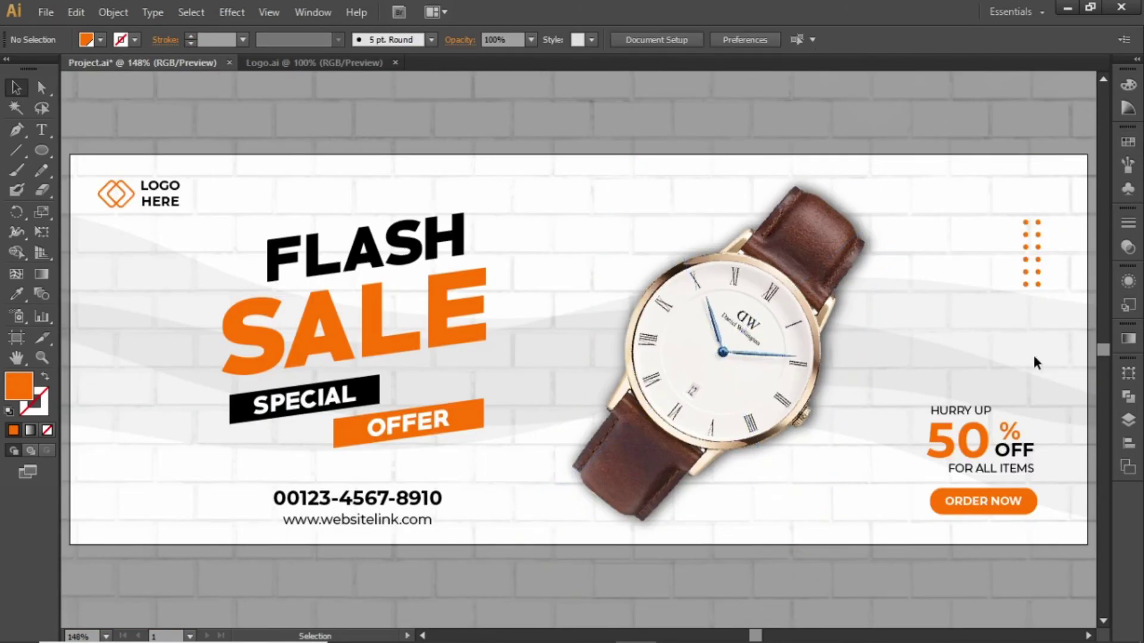
pyautogui.click(1036, 262)
pyautogui.hotkey('shift', 'Left')
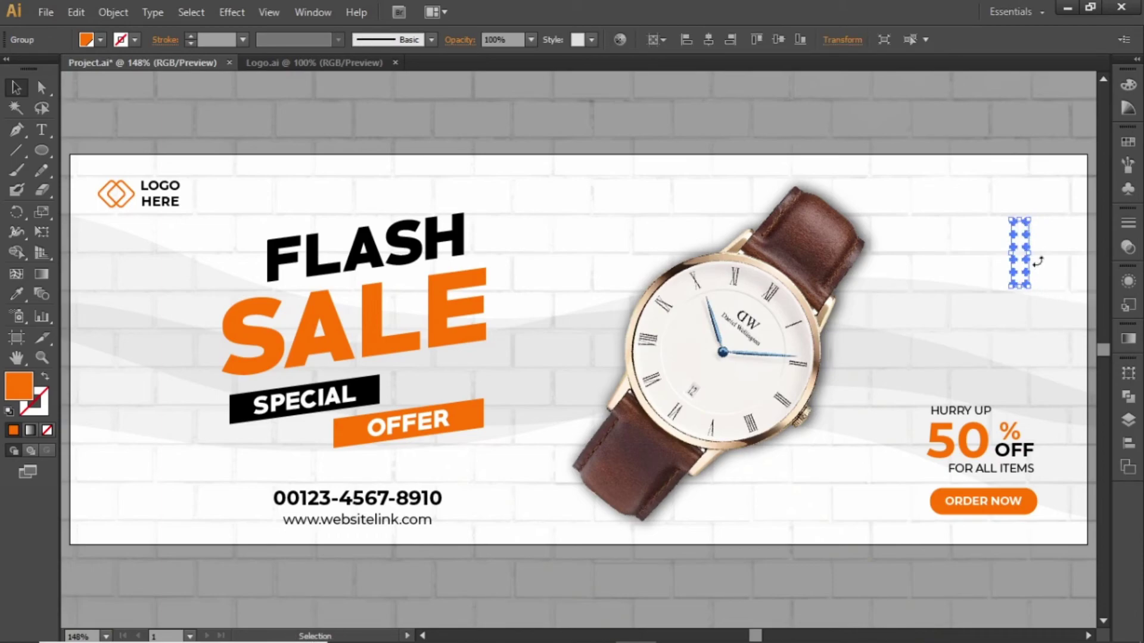
pyautogui.click(1050, 339)
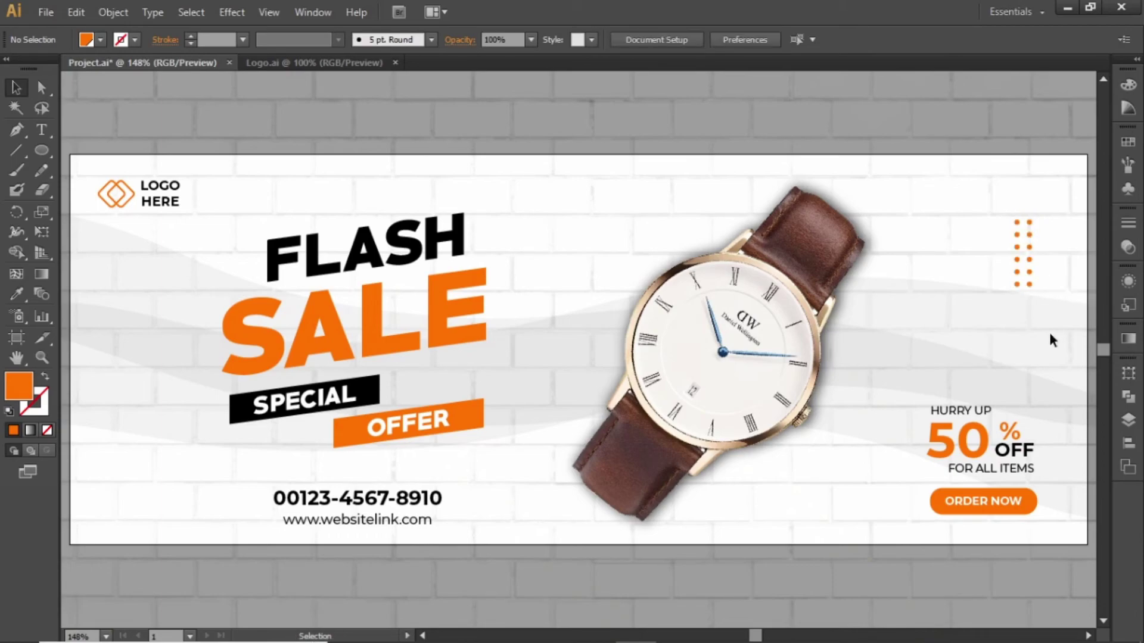
# Step: Copy the dot grid to the banner's left side
pyautogui.moveTo(1049, 209); pyautogui.dragTo(982, 295)
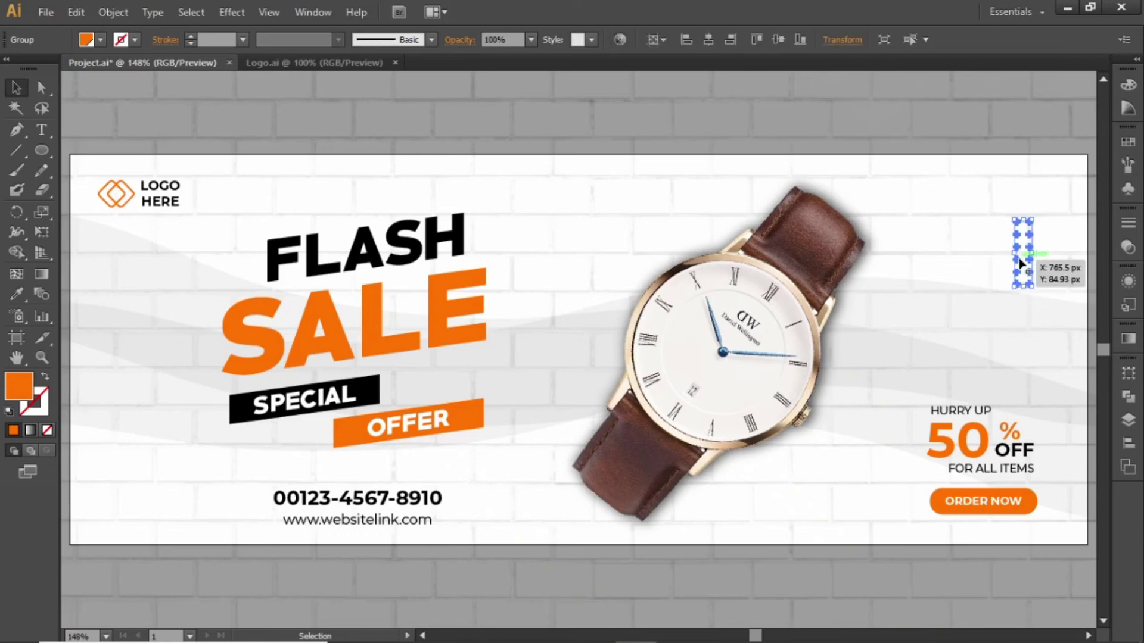
pyautogui.moveTo(1021, 264); pyautogui.dragTo(118, 375)
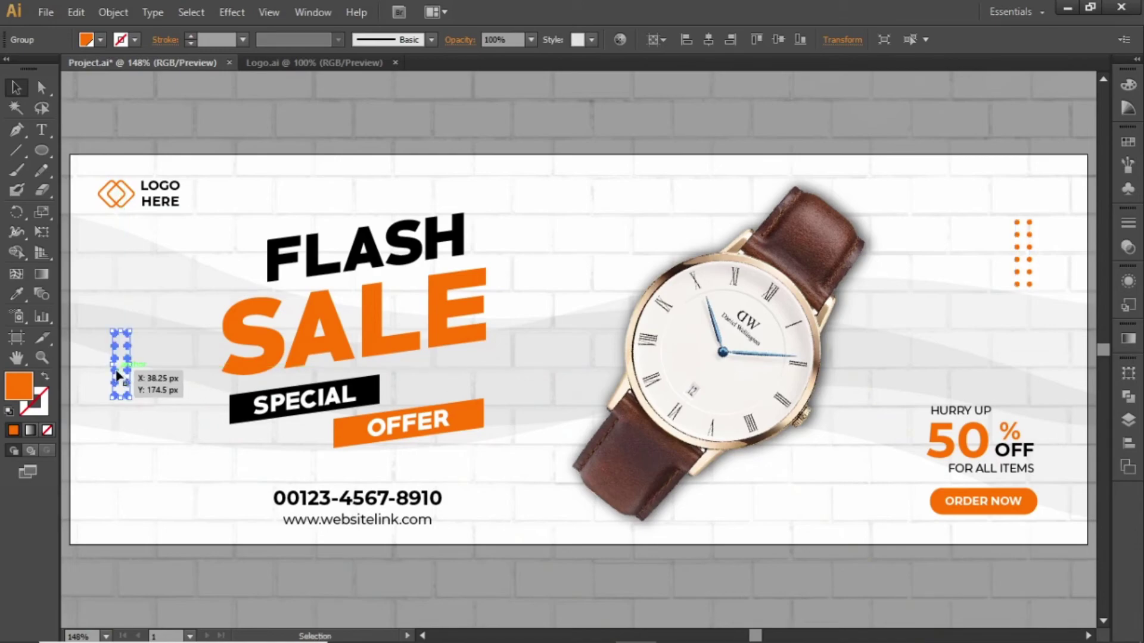
pyautogui.press('Left')
pyautogui.press('Left')
pyautogui.press('Left')
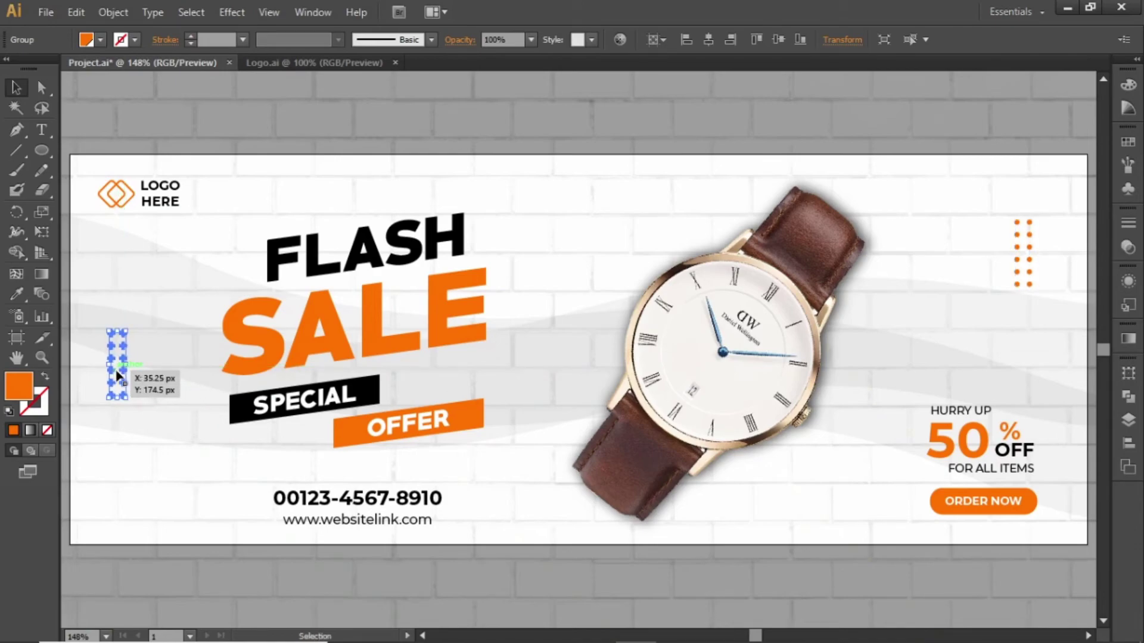
pyautogui.click(165, 403)
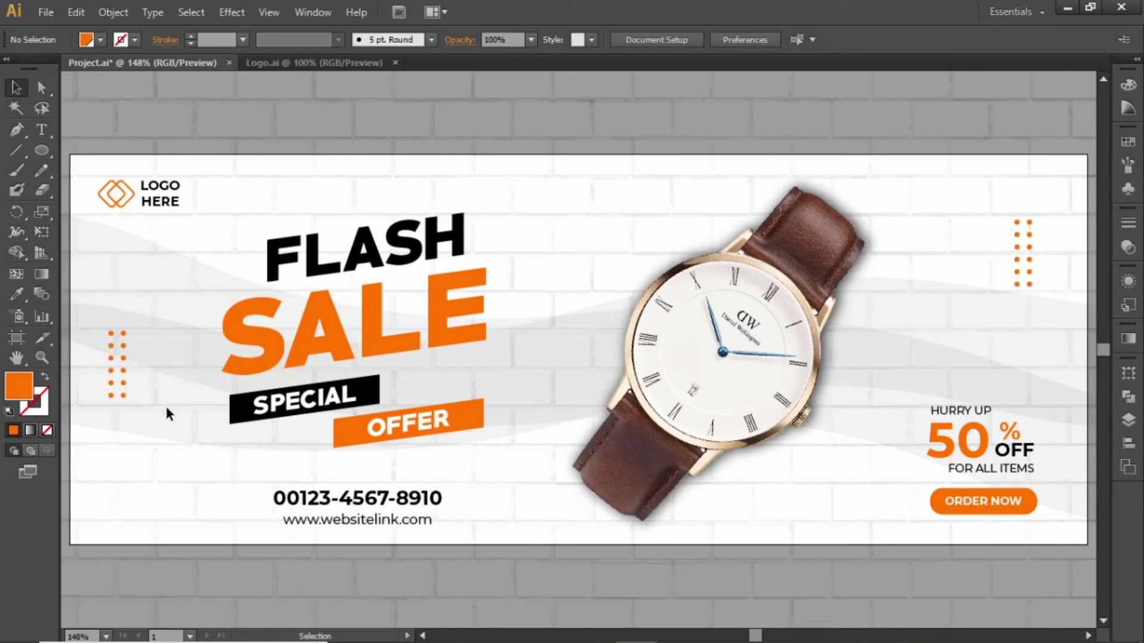
pyautogui.click(124, 372)
# Step: Copy the dots below the watch, rotate them horizontal, and nudge into place
pyautogui.moveTo(125, 374); pyautogui.dragTo(815, 517)
pyautogui.moveTo(823, 471); pyautogui.dragTo(762, 488)
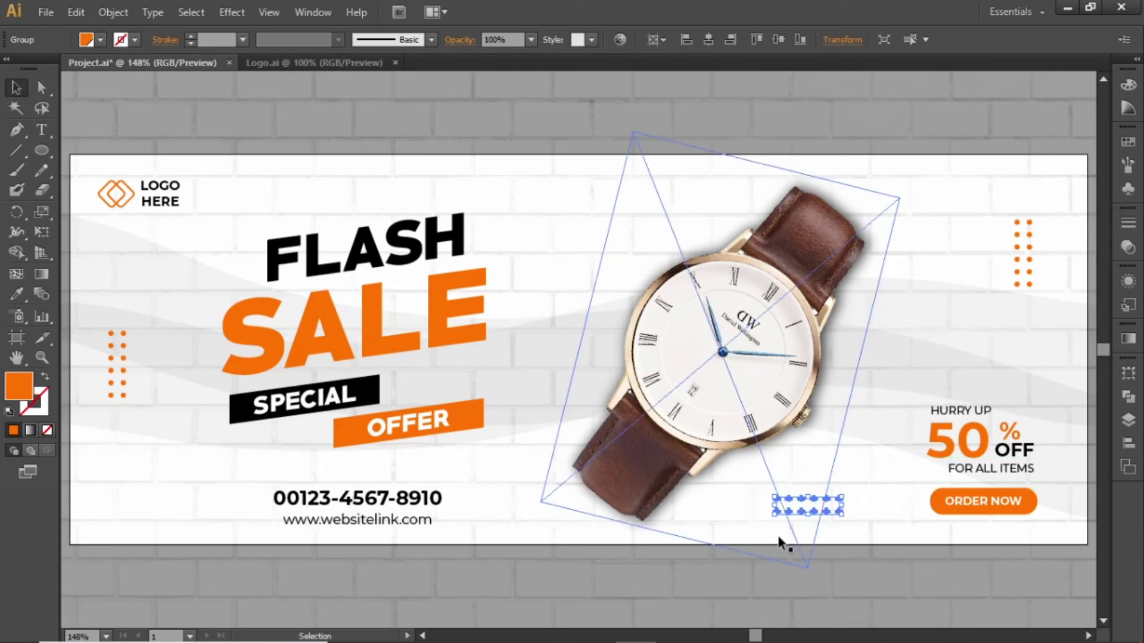
pyautogui.press('Left')
pyautogui.press('Left')
pyautogui.press('Left')
pyautogui.press('Up')
pyautogui.press('Down')
pyautogui.press('Down')
pyautogui.press('Down')
pyautogui.press('Down')
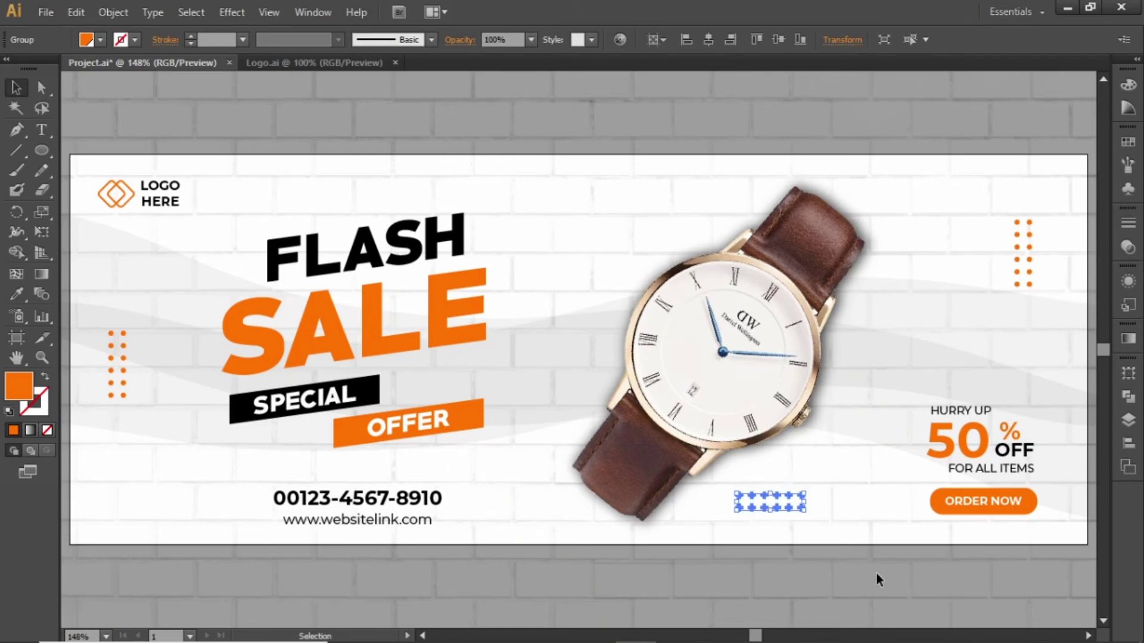
pyautogui.click(857, 578)
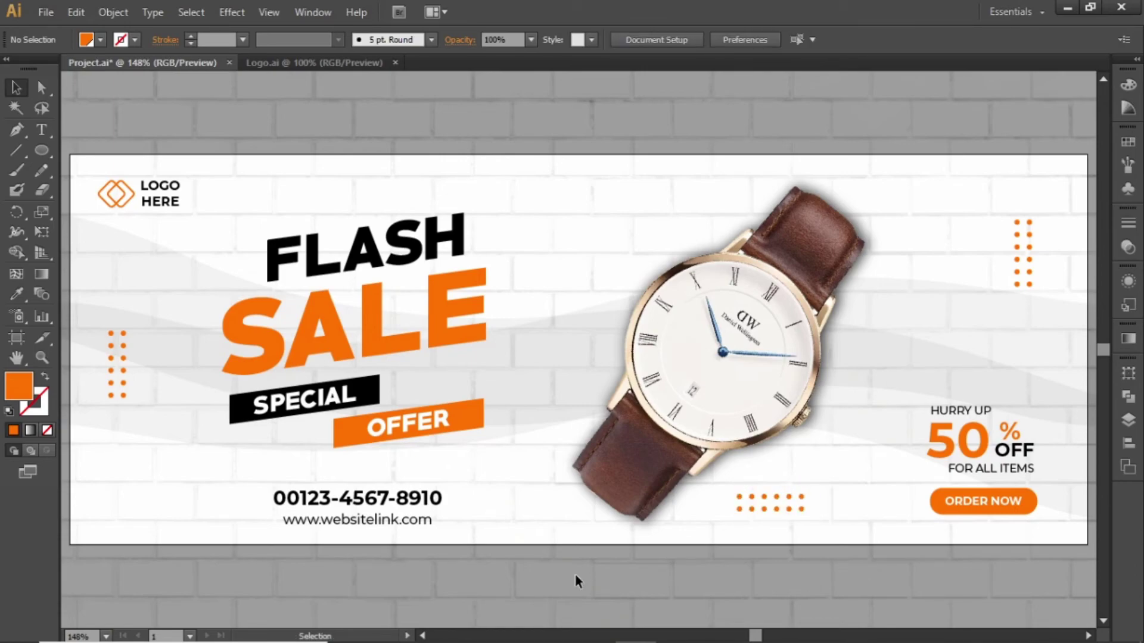
# Step: Colour the left dot column black and zoom out to the whole banner
pyautogui.moveTo(142, 308); pyautogui.dragTo(93, 404)
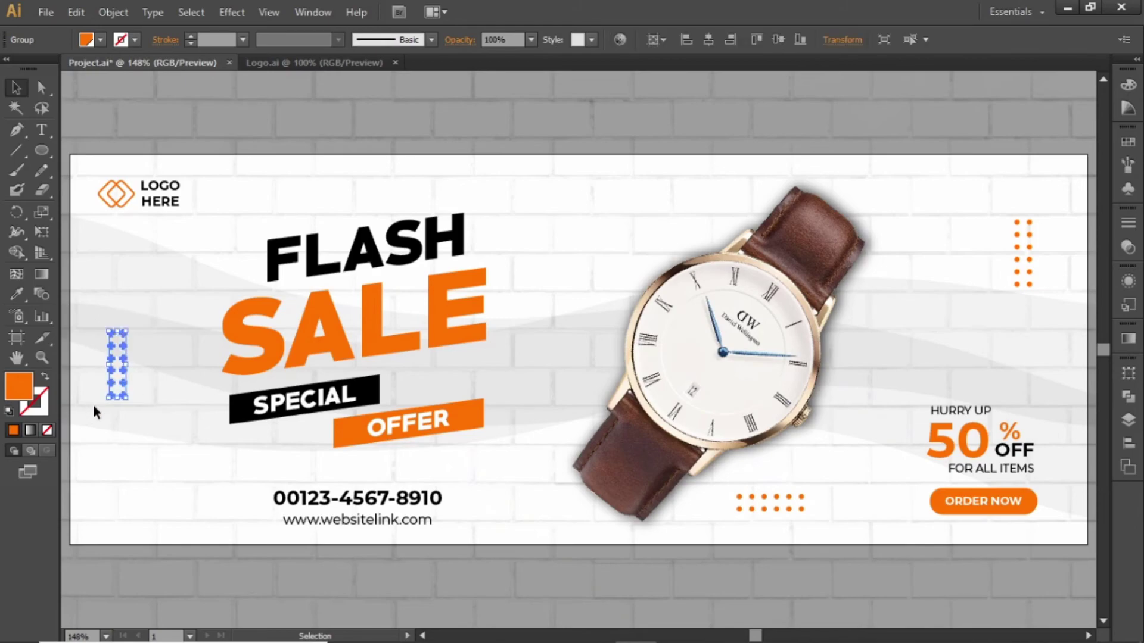
pyautogui.click(1128, 142)
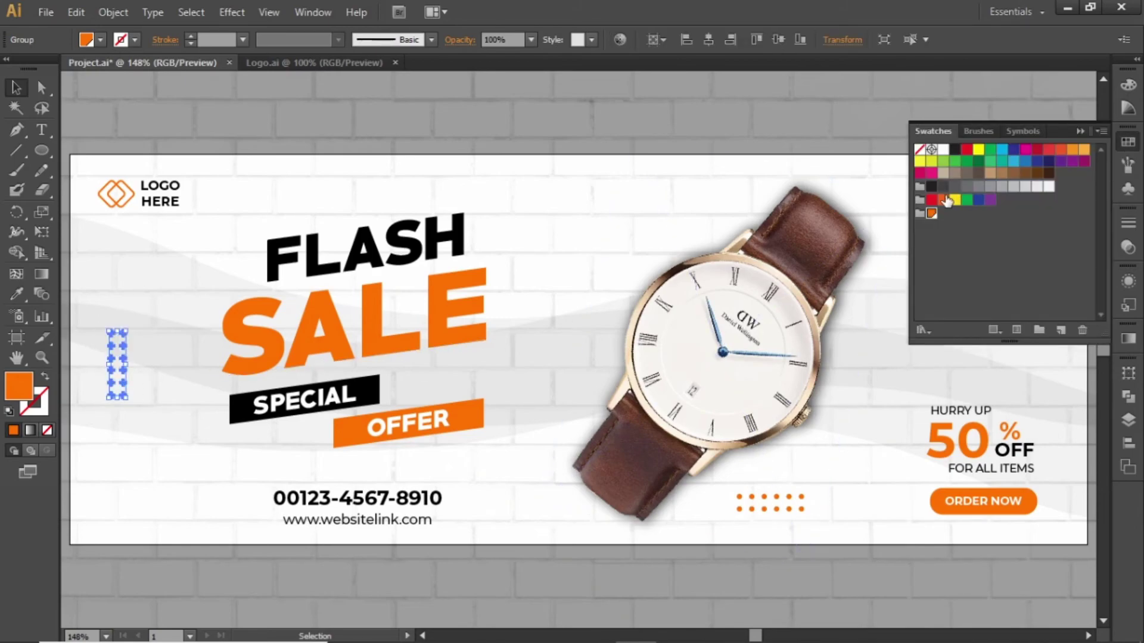
pyautogui.click(956, 150)
pyautogui.click(659, 177)
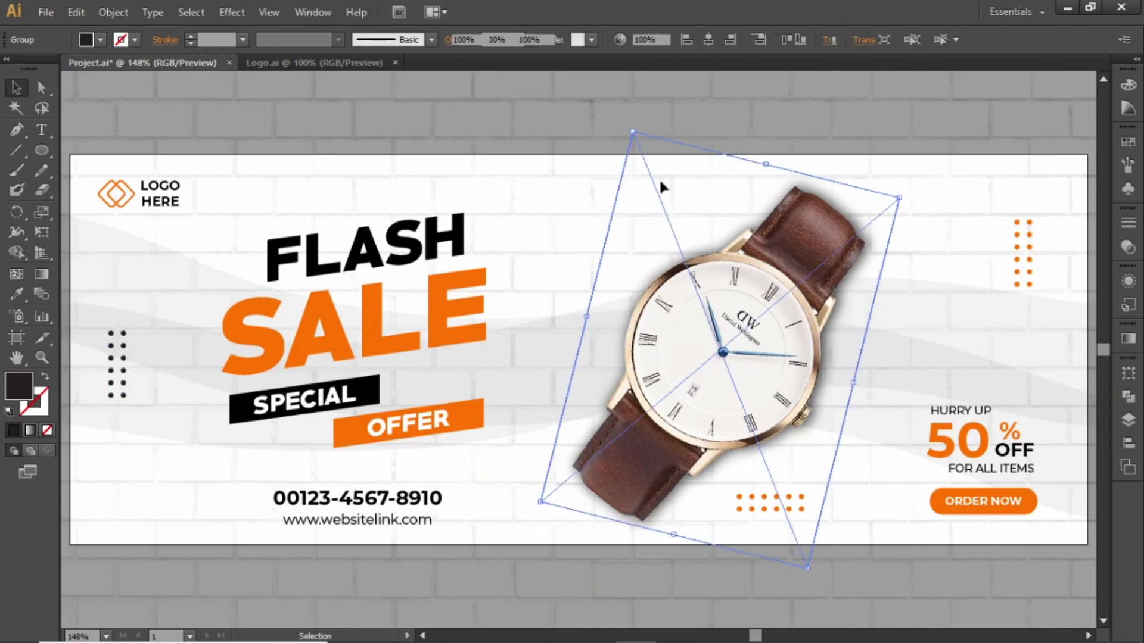
pyautogui.click(186, 496)
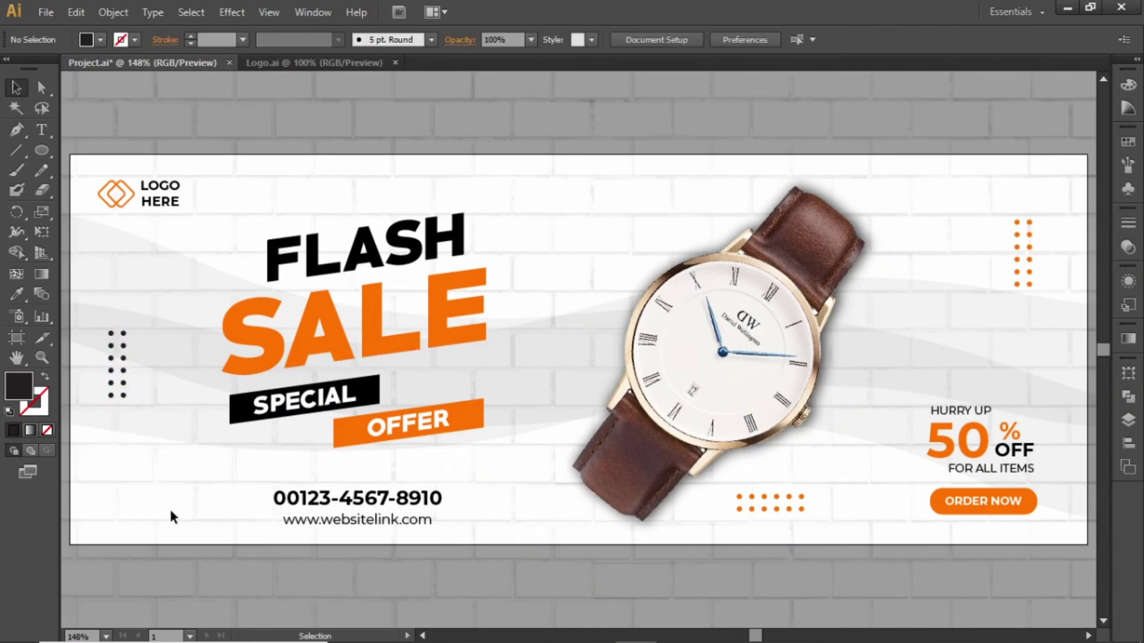
pyautogui.hotkey('ctrl', '1')
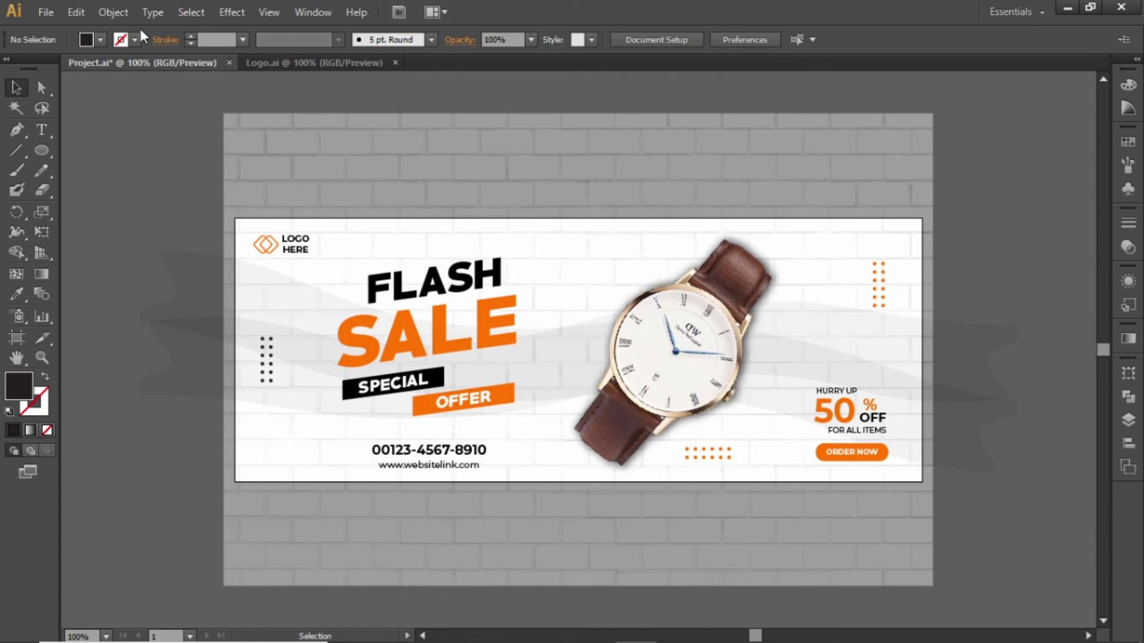
# Step: Unlock all artwork and draw a rectangle exactly covering the 820 × 315 px artboard
pyautogui.click(113, 12)
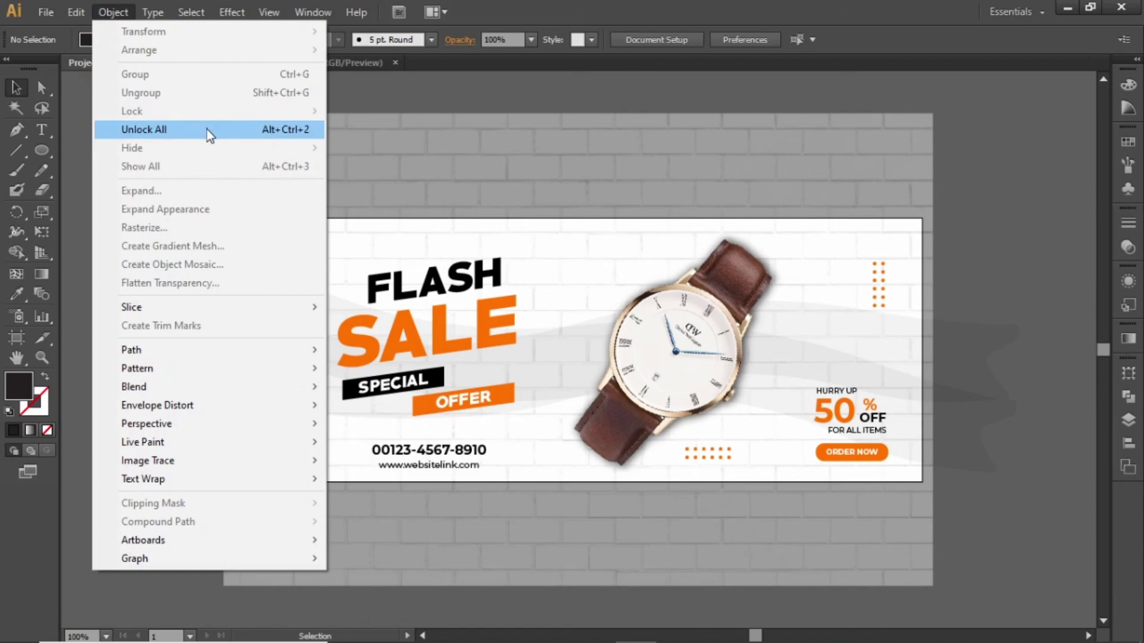
pyautogui.click(207, 130)
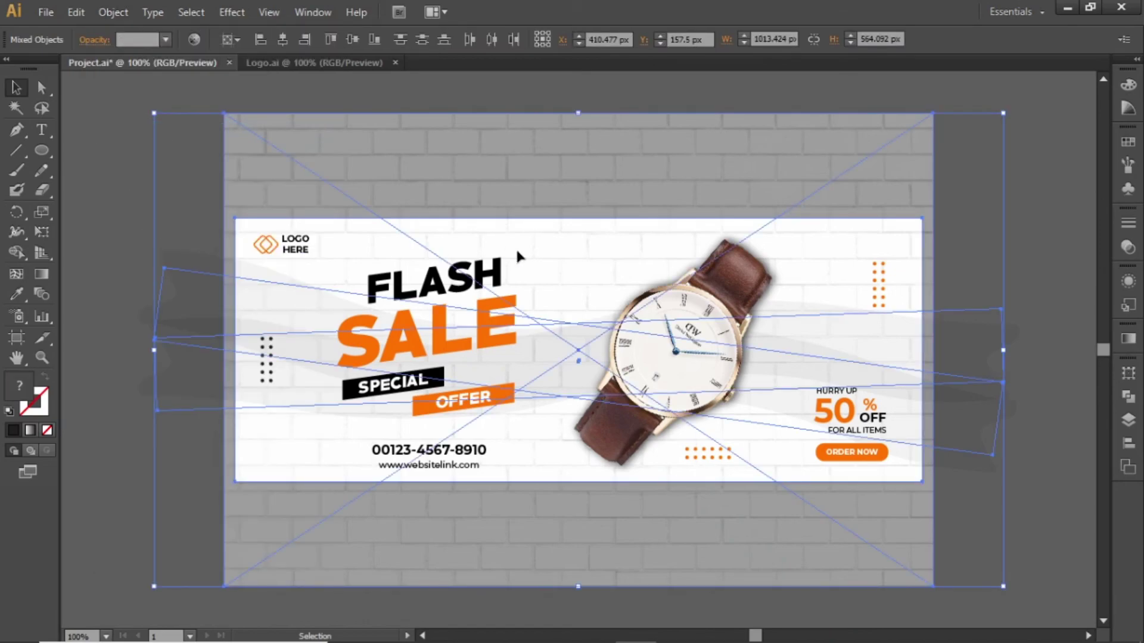
pyautogui.click(132, 184)
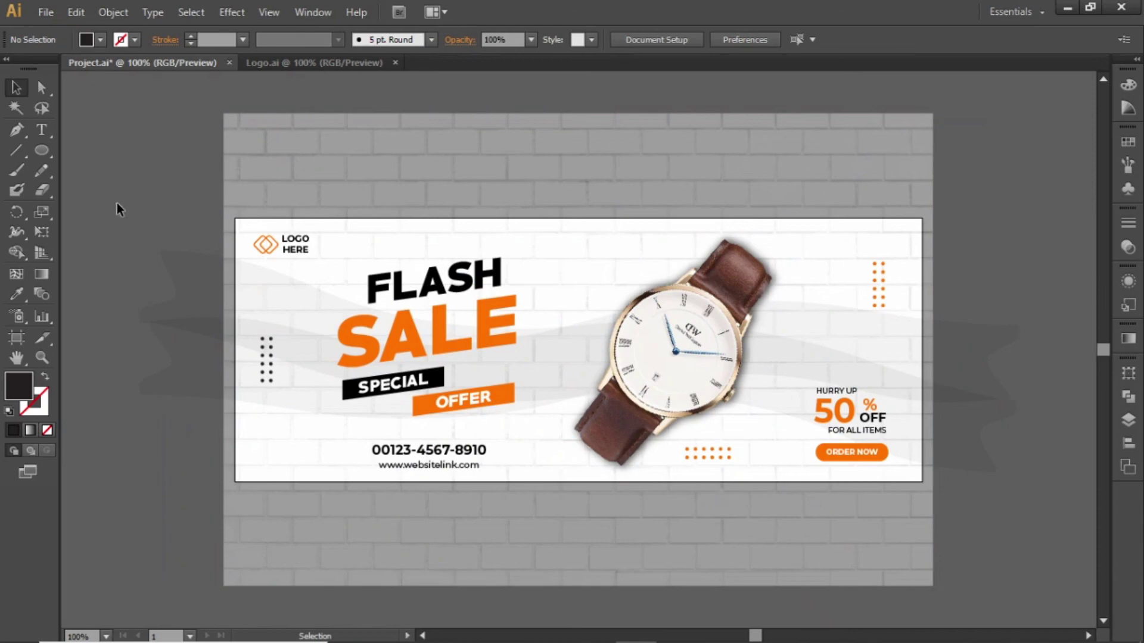
pyautogui.moveTo(44, 149); pyautogui.dragTo(95, 149)
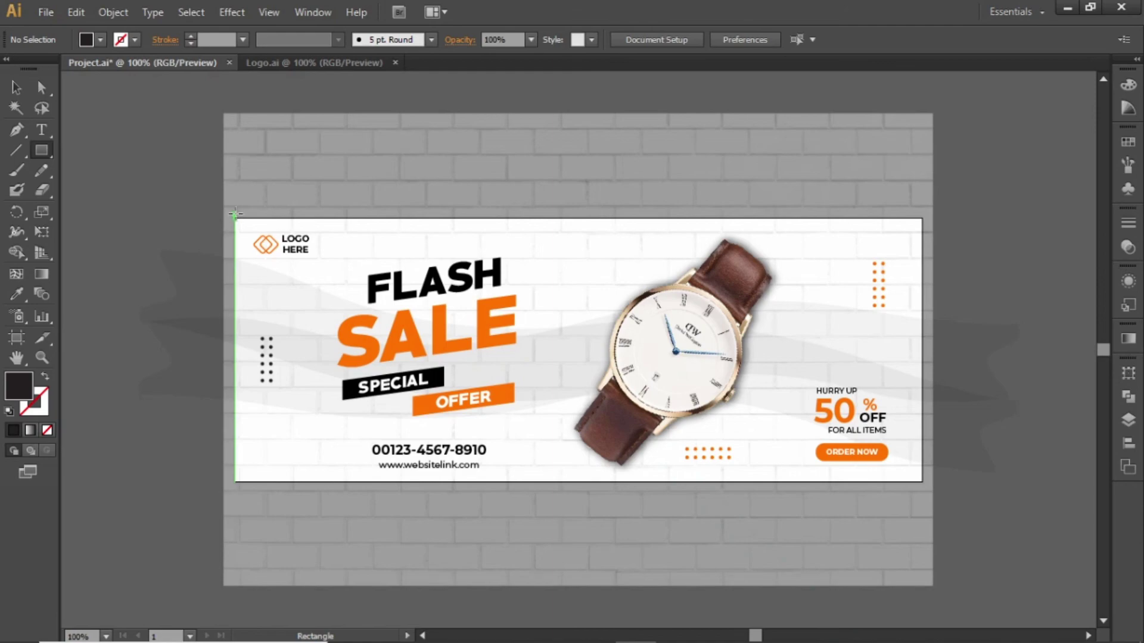
pyautogui.moveTo(235, 217); pyautogui.dragTo(922, 483)
# Step: Select everything and make a clipping mask from the artboard rectangle, hiding the overflowing brick wall and ribbons
pyautogui.press('v')
pyautogui.press('a')
pyautogui.press('v')
pyautogui.hotkey('ctrl', 'a')
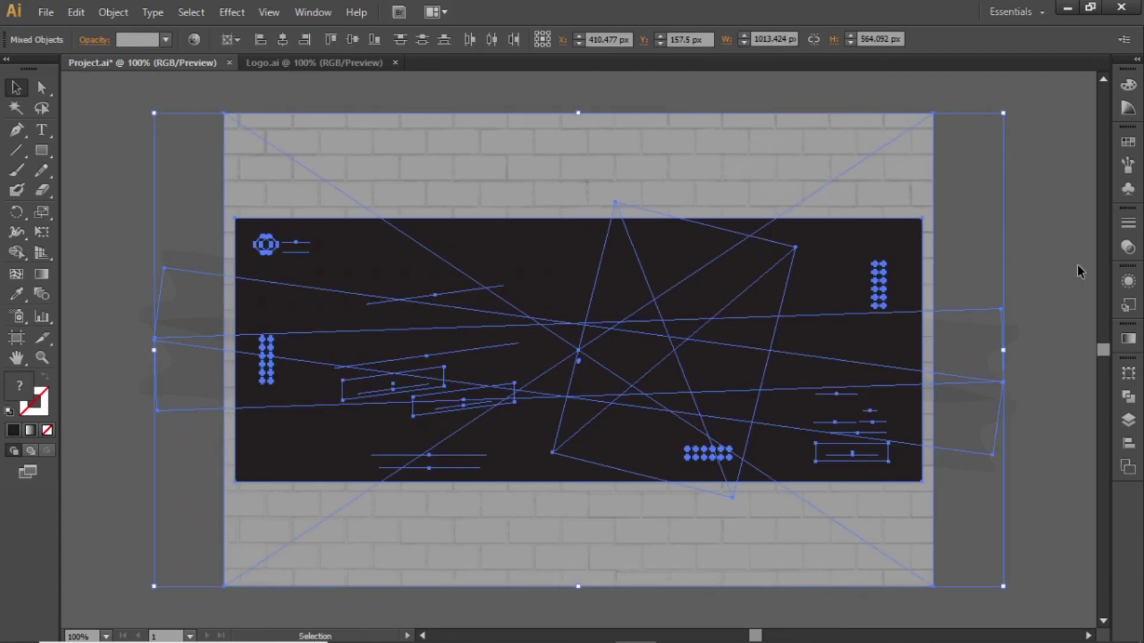
pyautogui.click(113, 12)
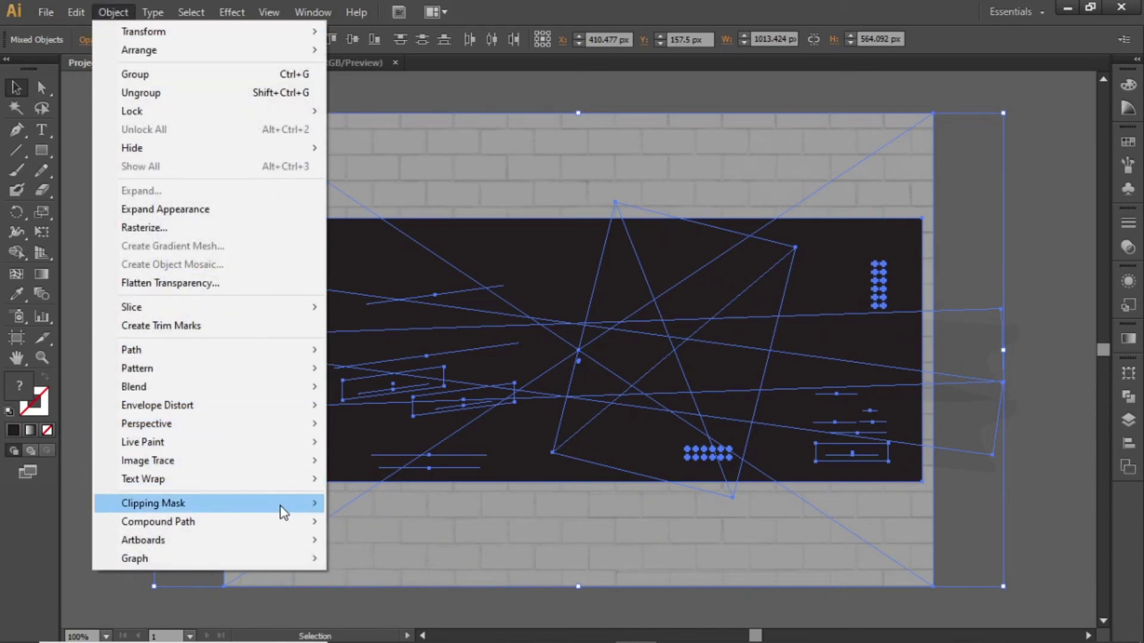
pyautogui.moveTo(283, 508)
pyautogui.click(402, 504)
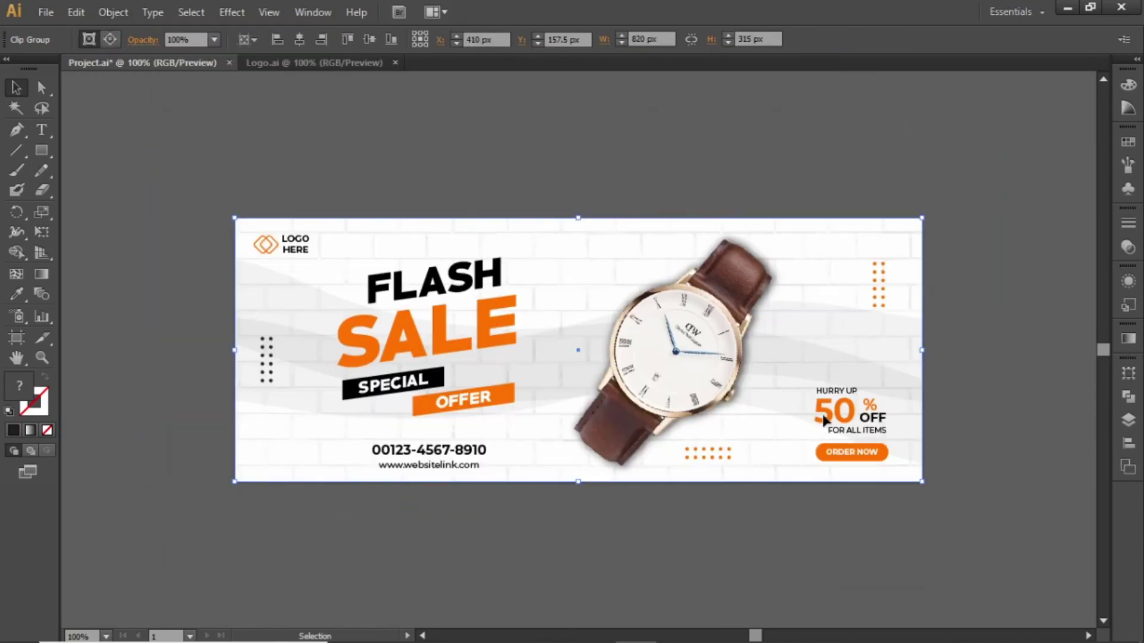
pyautogui.click(1014, 314)
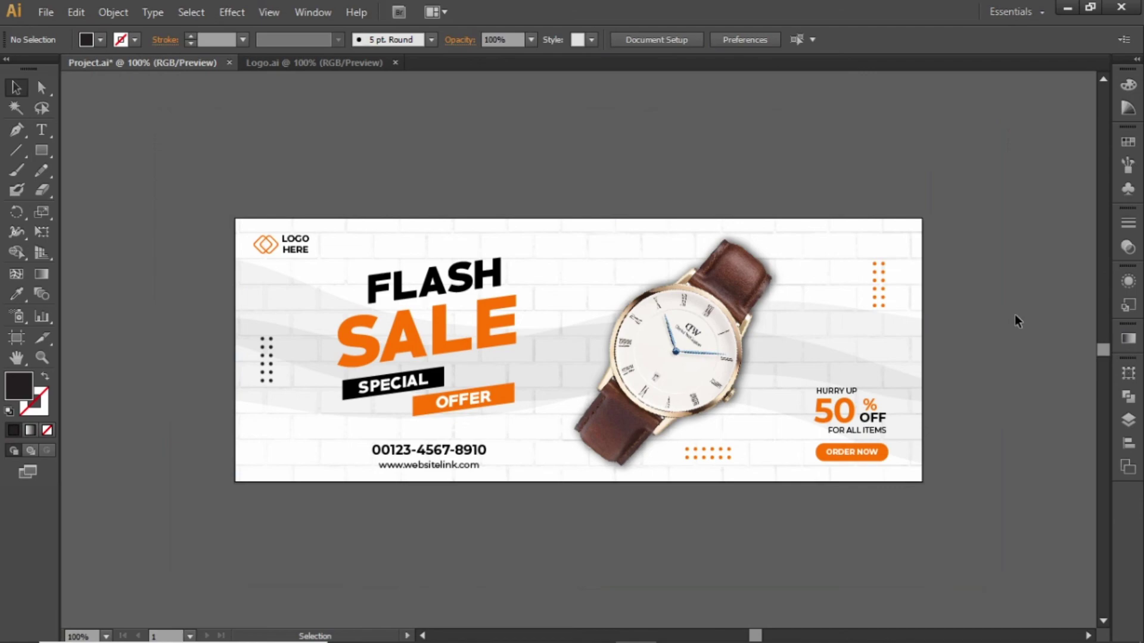